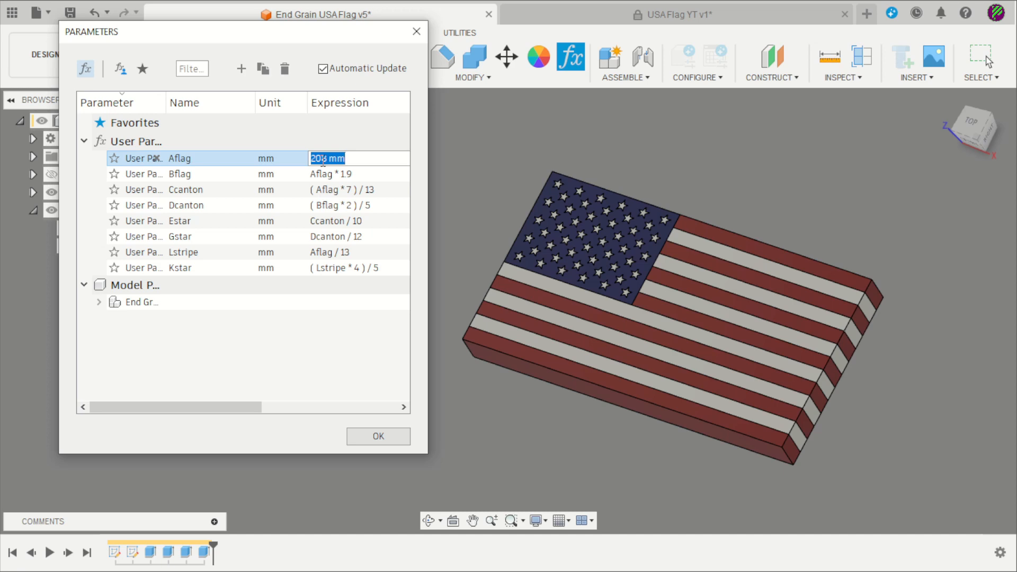
Change the Aflag expression to 300 mm, then to 500 mm, orbiting to check the enlarged flag
type("300")
key("Return")
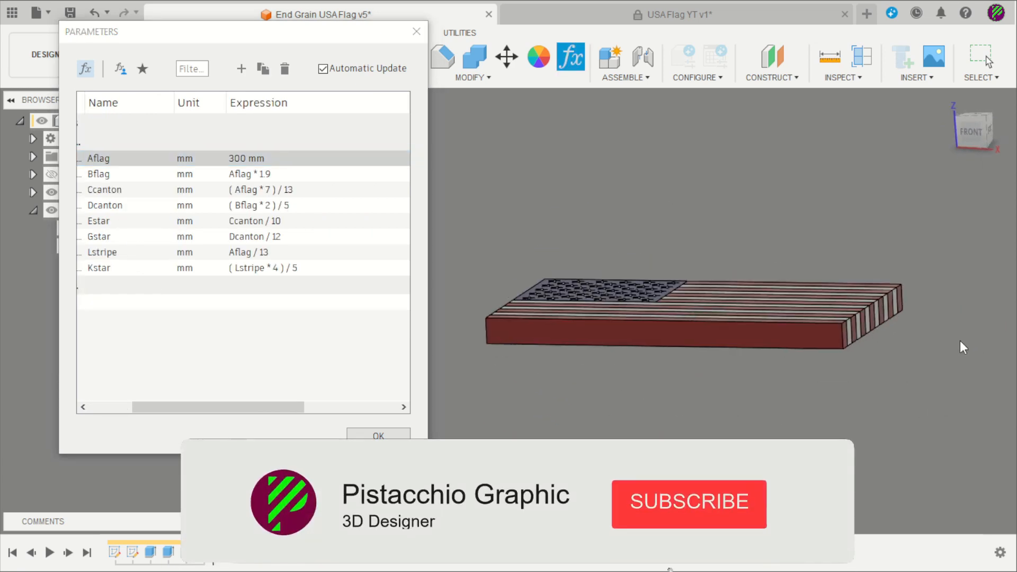
middle_click_drag(929, 348, 874, 392, "shift")
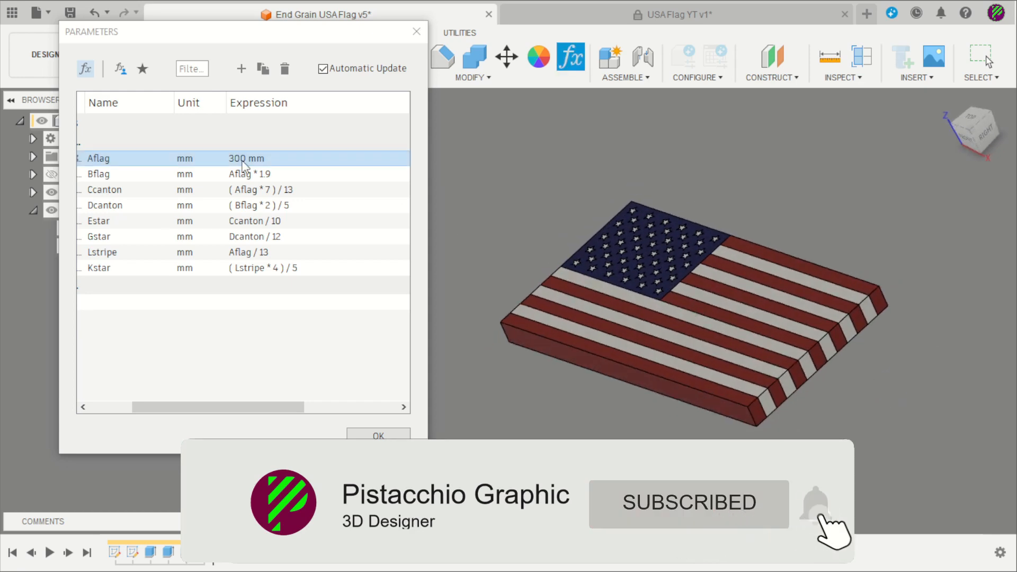
left_click(244, 158)
type("500")
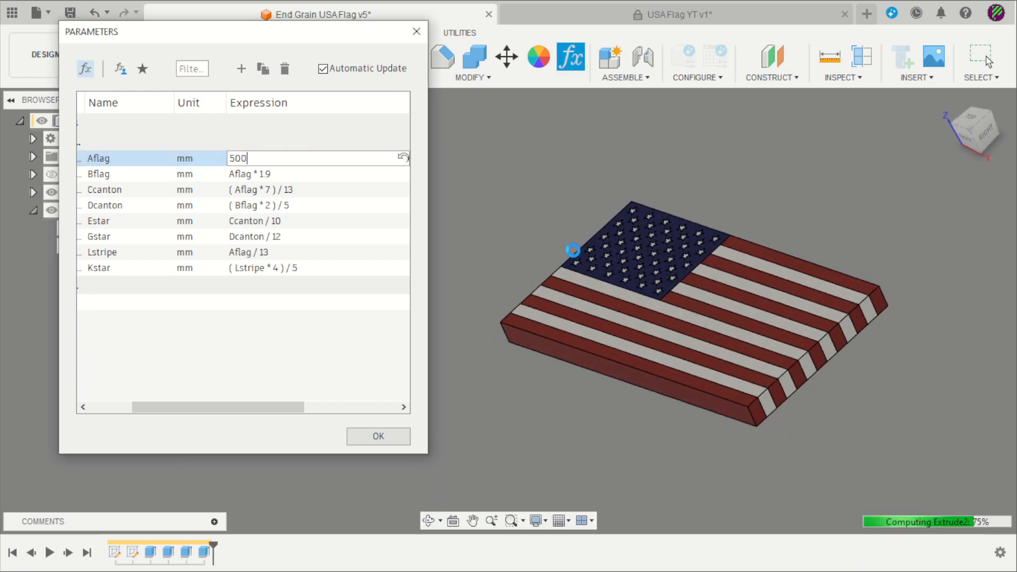
key("Return")
middle_click_drag(803, 384, 869, 422, "shift")
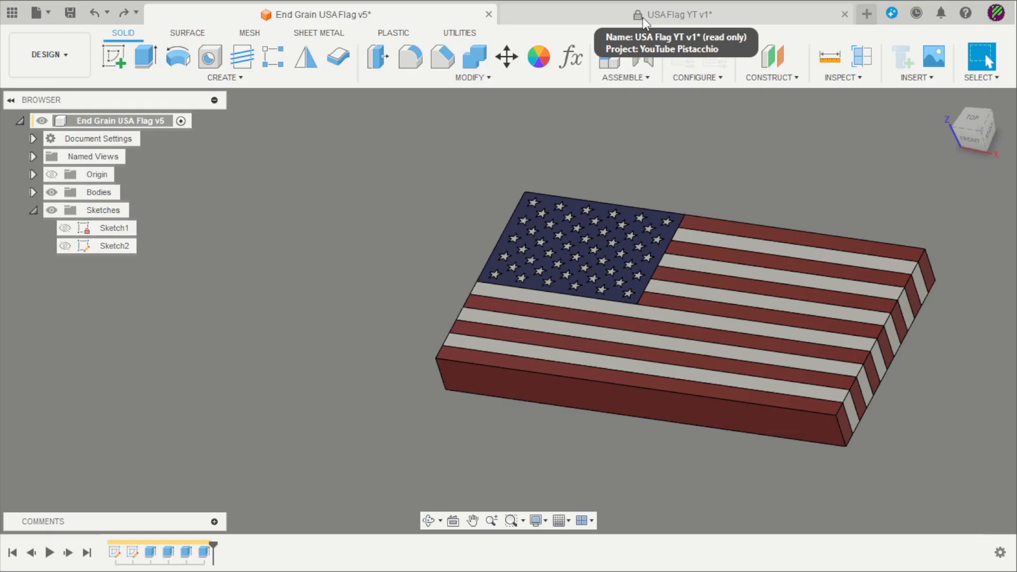
Switch to the USA Flag YT v1 design and open its Change Parameters list
left_click(643, 17)
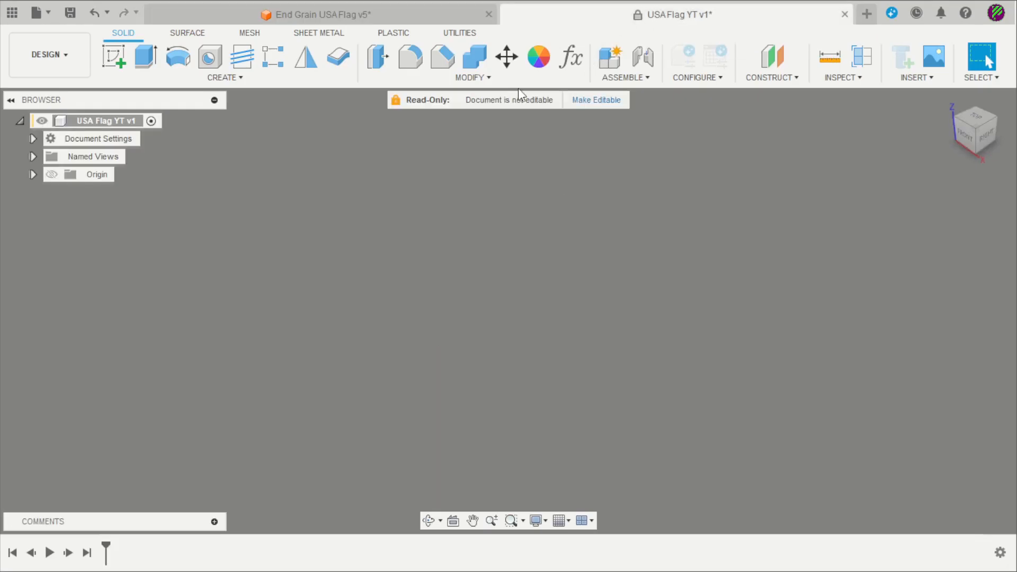
left_click(565, 62)
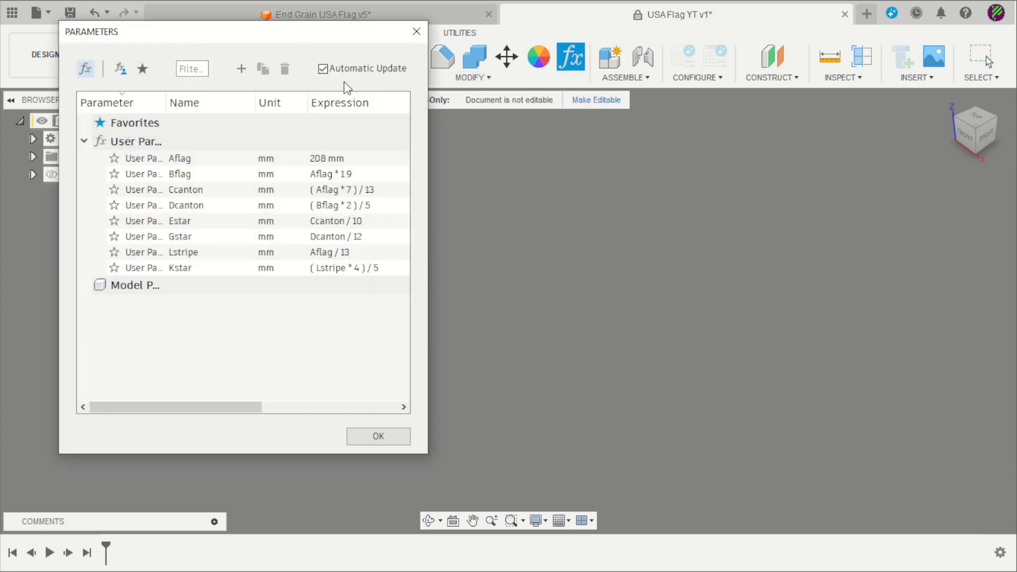
left_click_drag(325, 39, 325, 54)
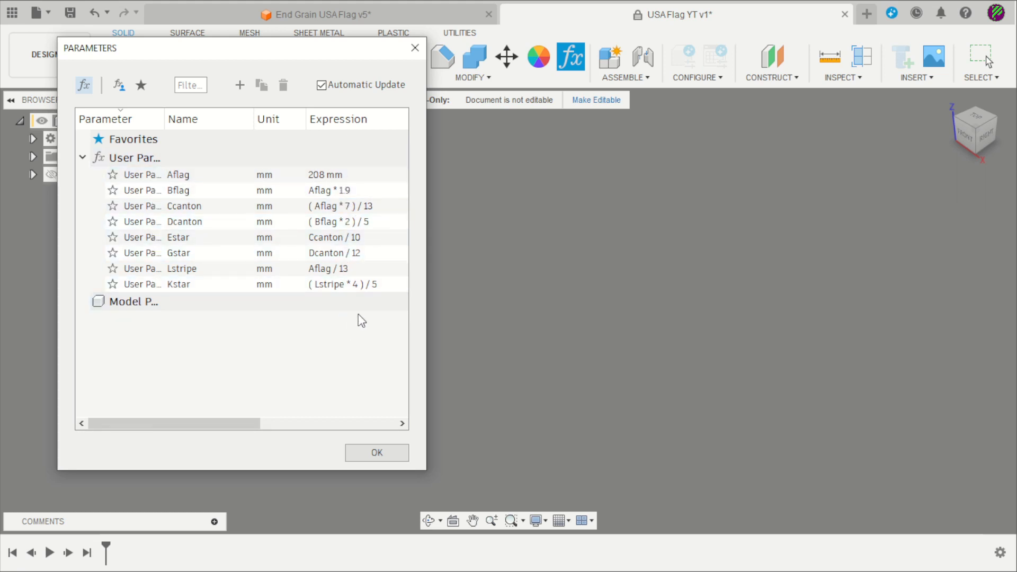
Start a new user parameter, cancel it, and close the Parameters dialog
left_click(240, 86)
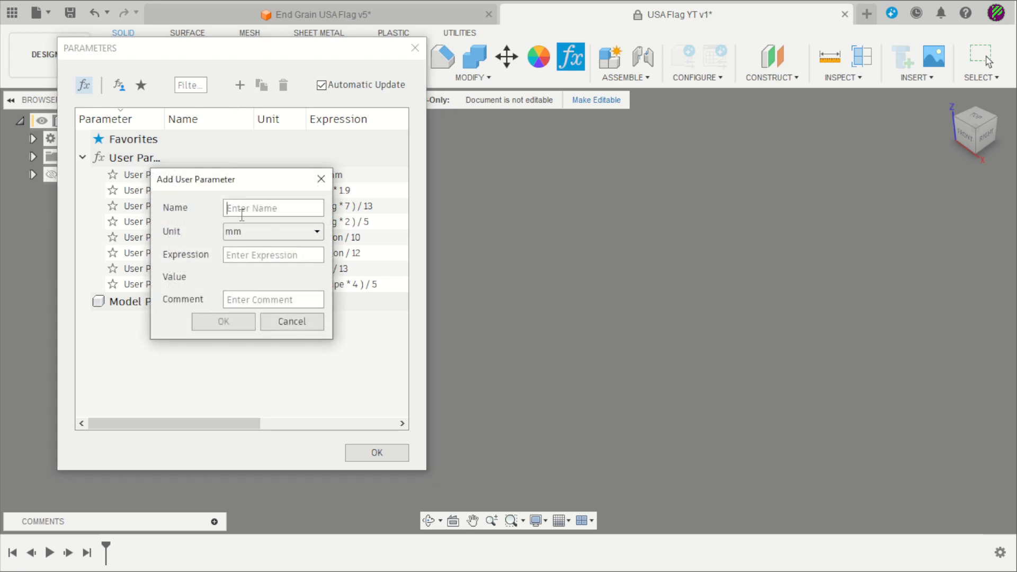
left_click_drag(258, 183, 517, 149)
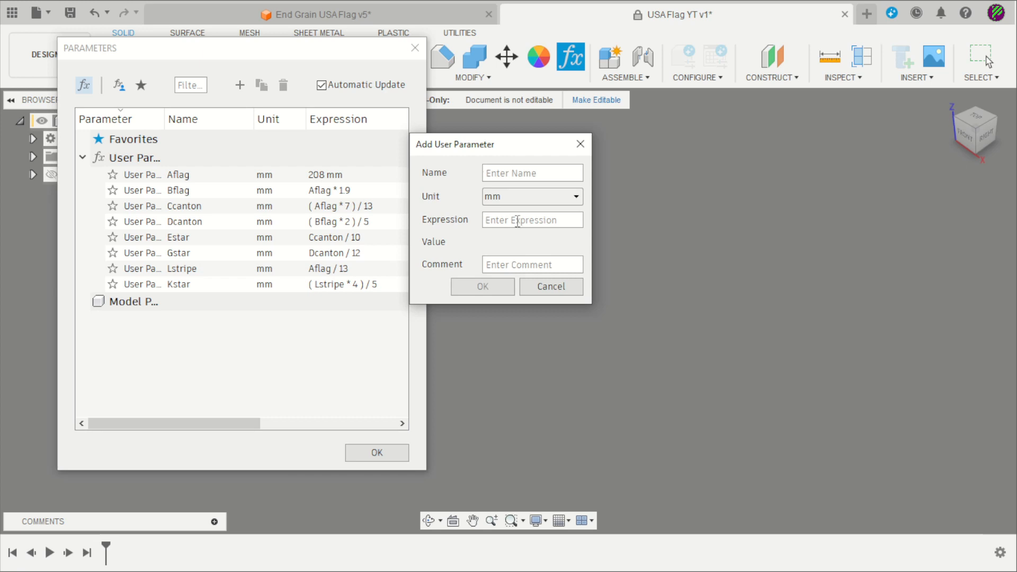
left_click(534, 291)
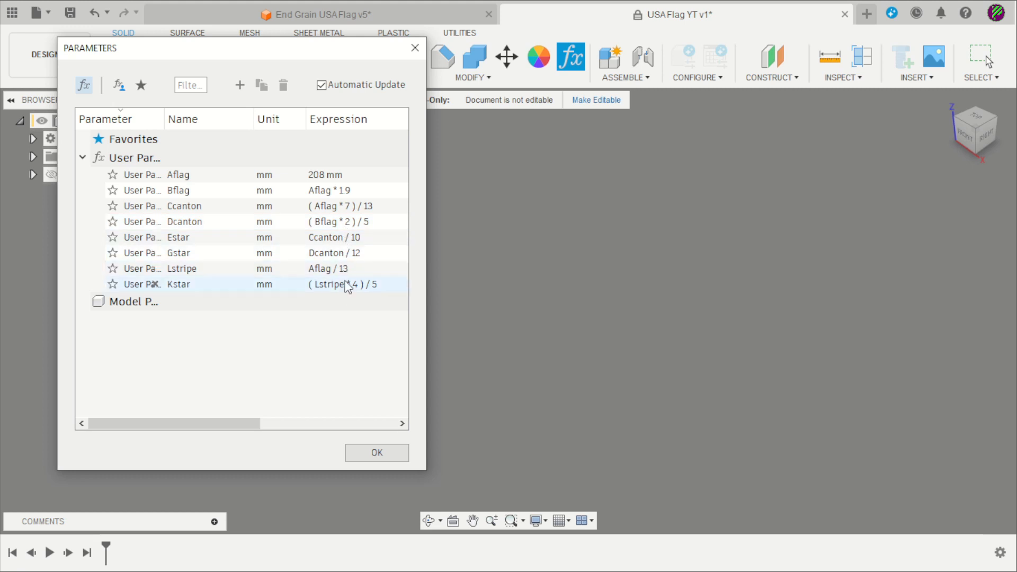
left_click(416, 49)
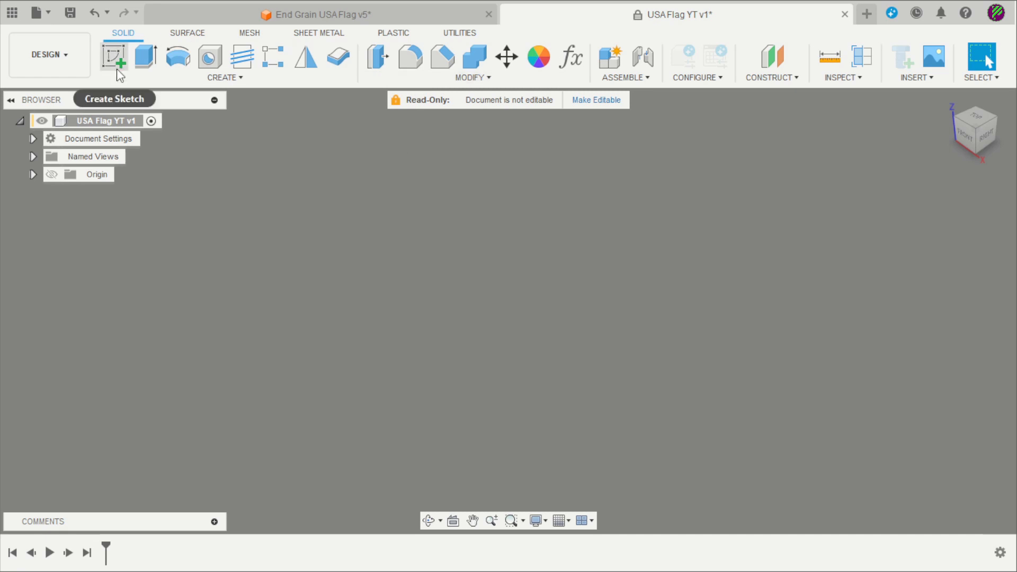
Sketch the flag rectangle on the ground plane from the origin, sized by Aflag and Bflag
left_click(117, 71)
left_click(502, 170)
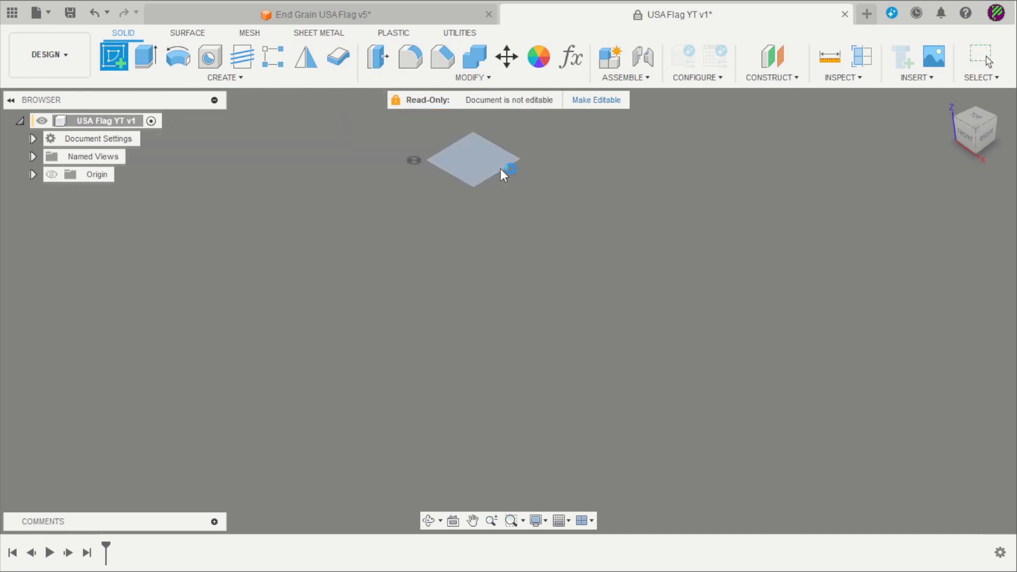
left_click(145, 56)
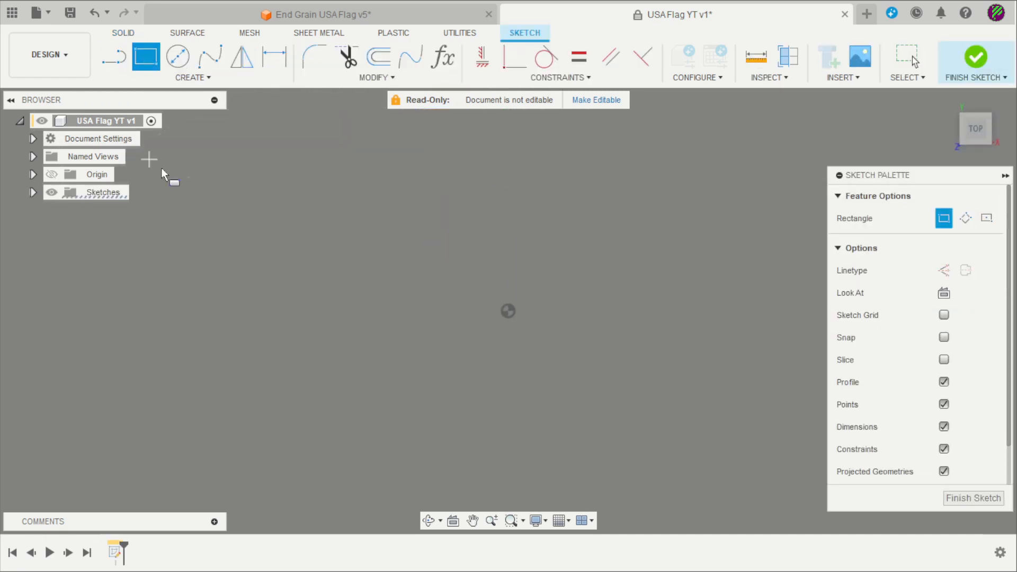
left_click(342, 252)
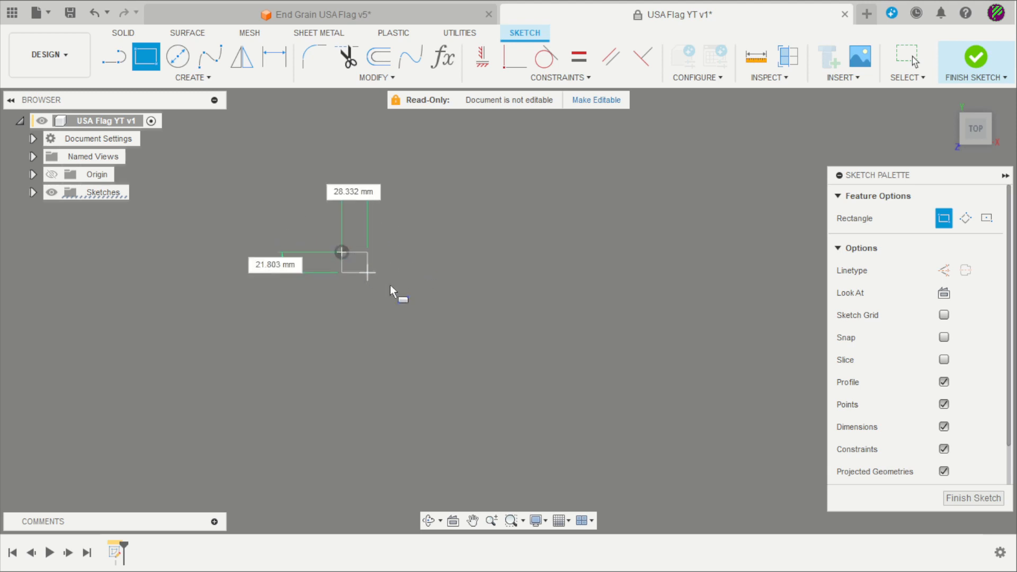
key("Tab")
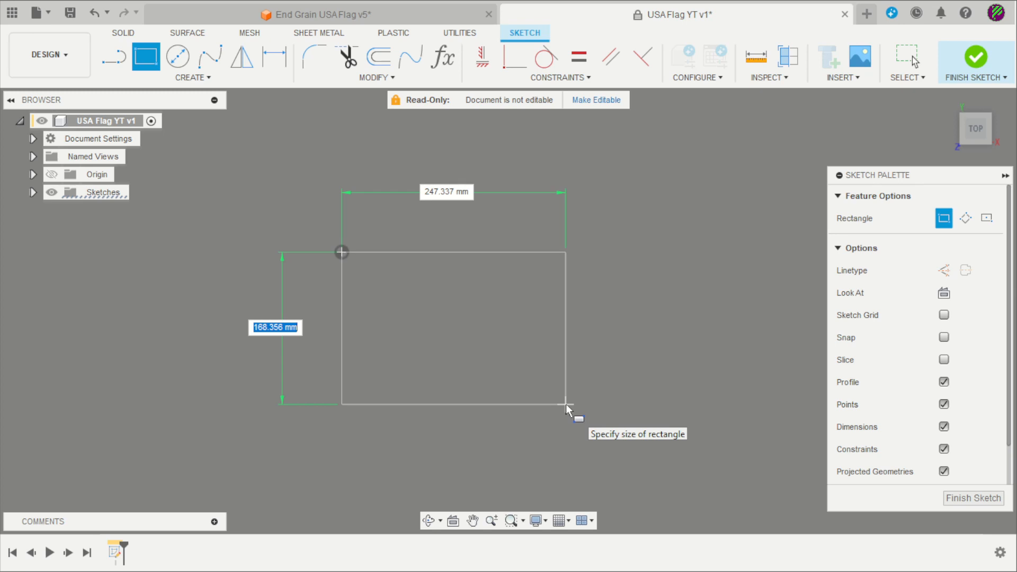
type("a")
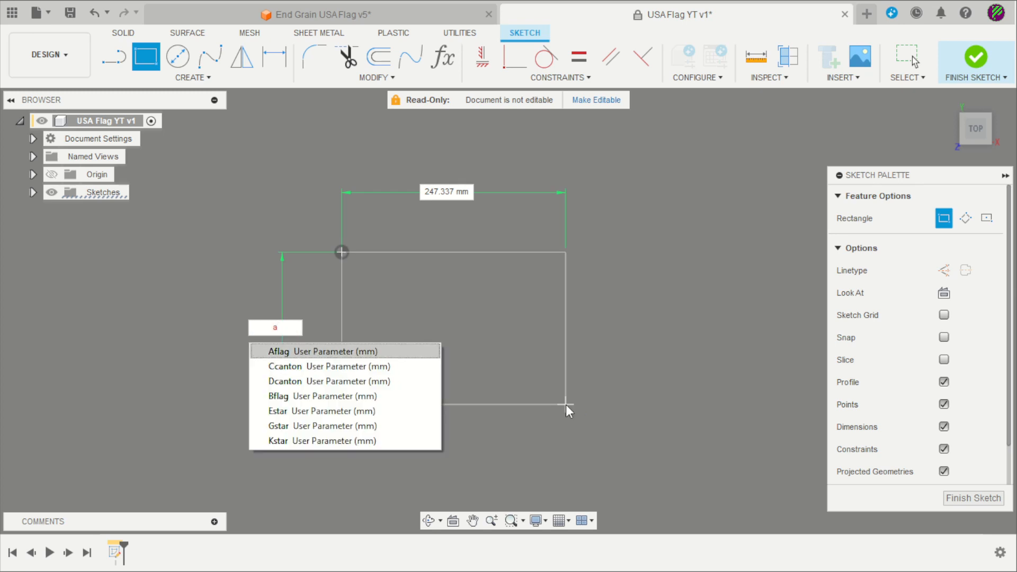
key("Tab")
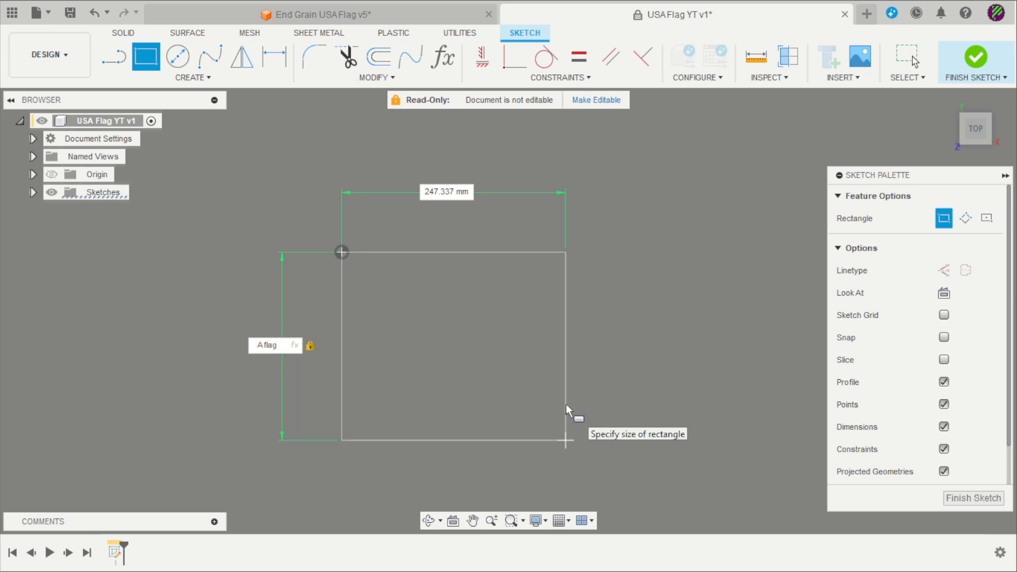
key("Tab")
type("b")
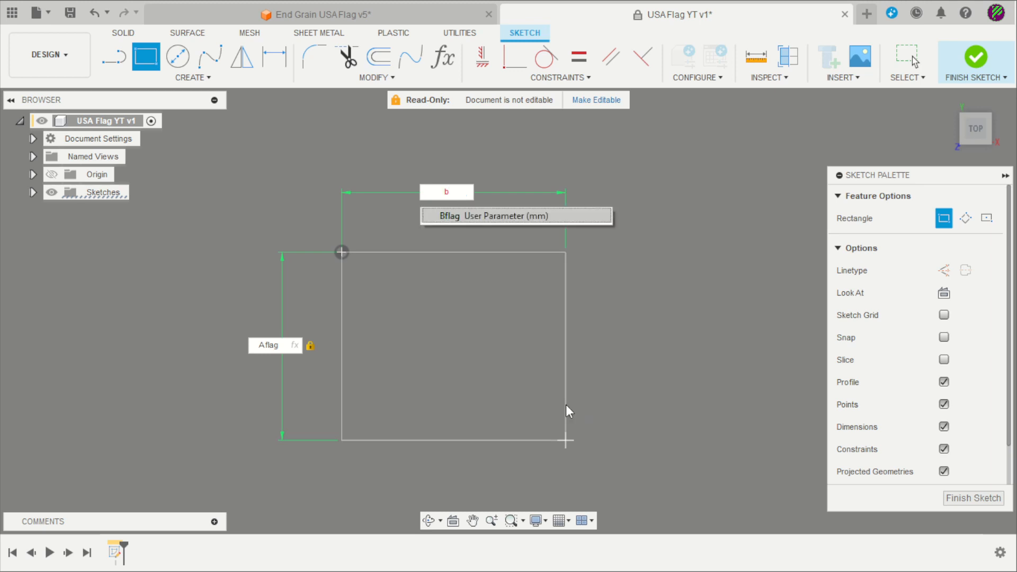
key("Return")
key("Tab")
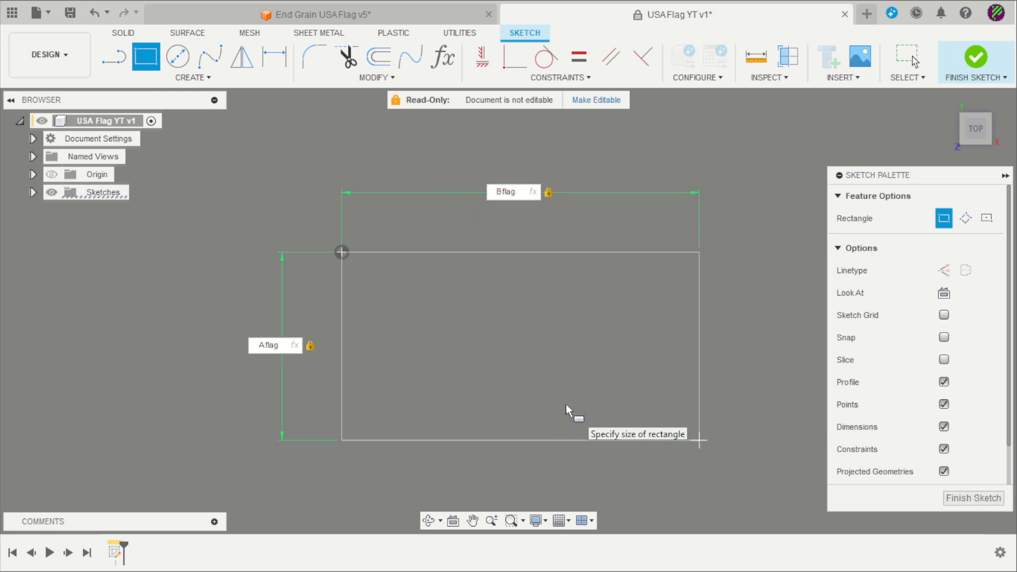
key("Return")
scroll(195, 263, "down", 2)
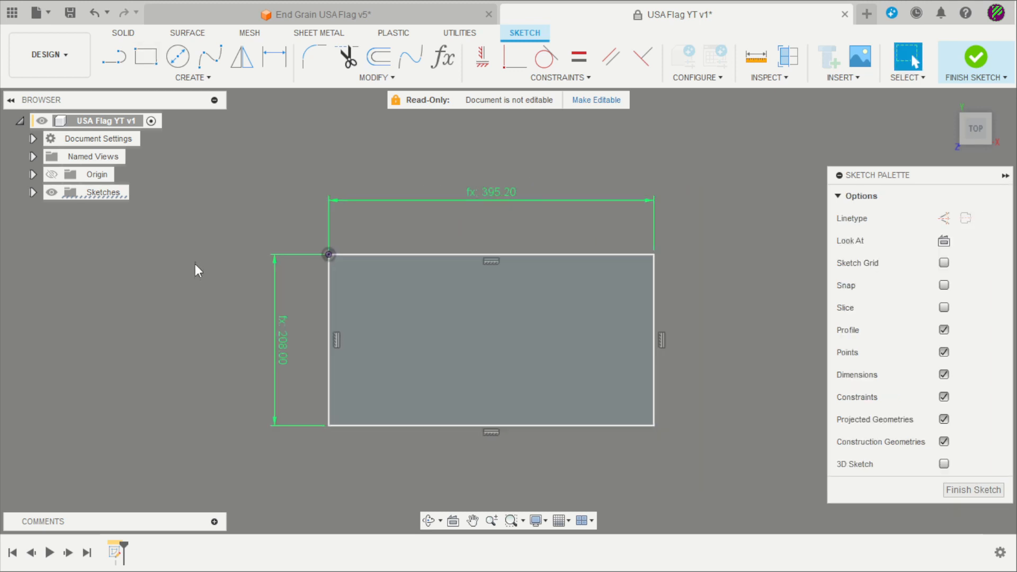
scroll(220, 313, "up", 2)
Draw the canton rectangle at the flag's top-left corner, sized by Ccanton and Dcanton
left_click(143, 69)
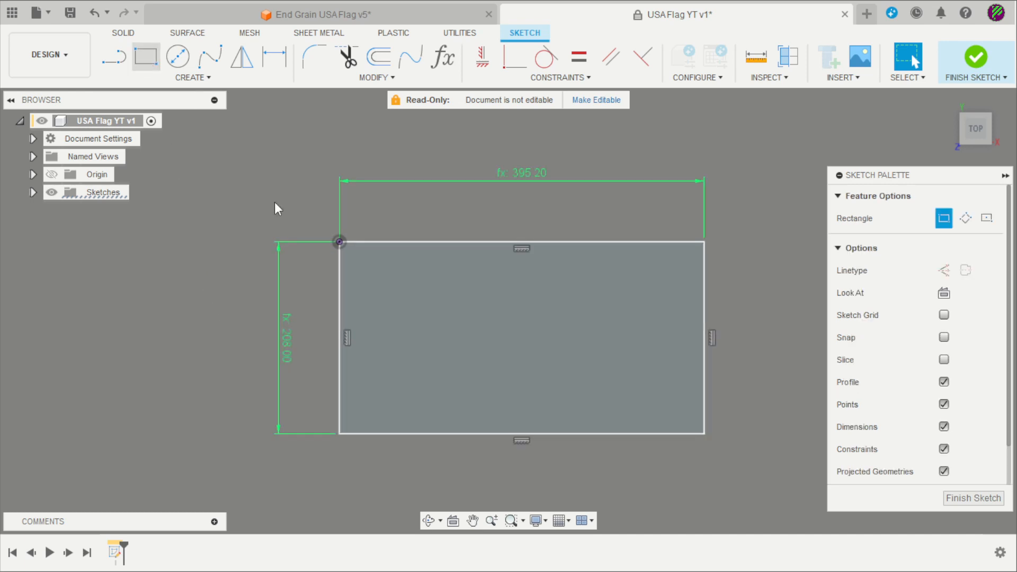
left_click(339, 241)
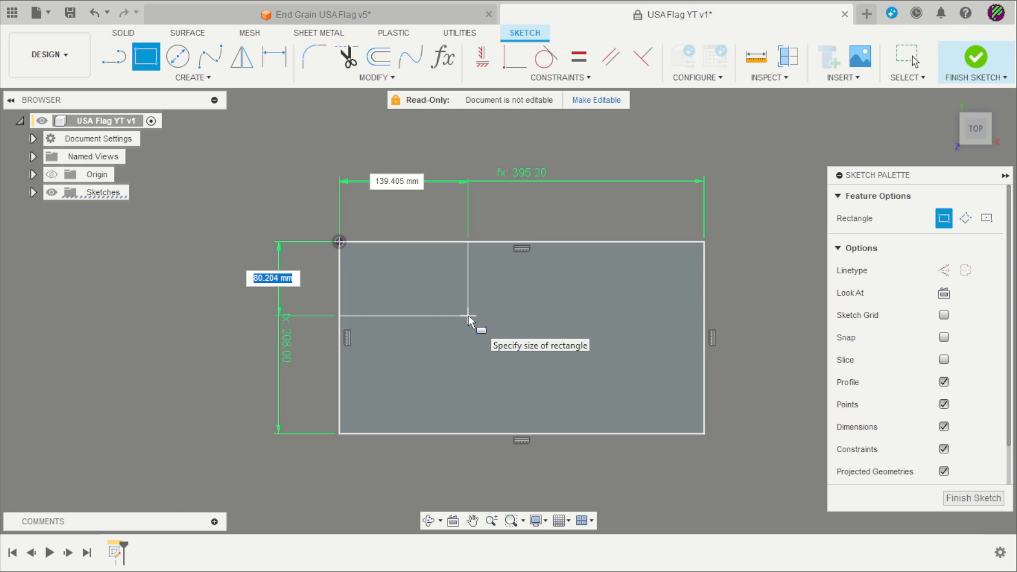
type("c")
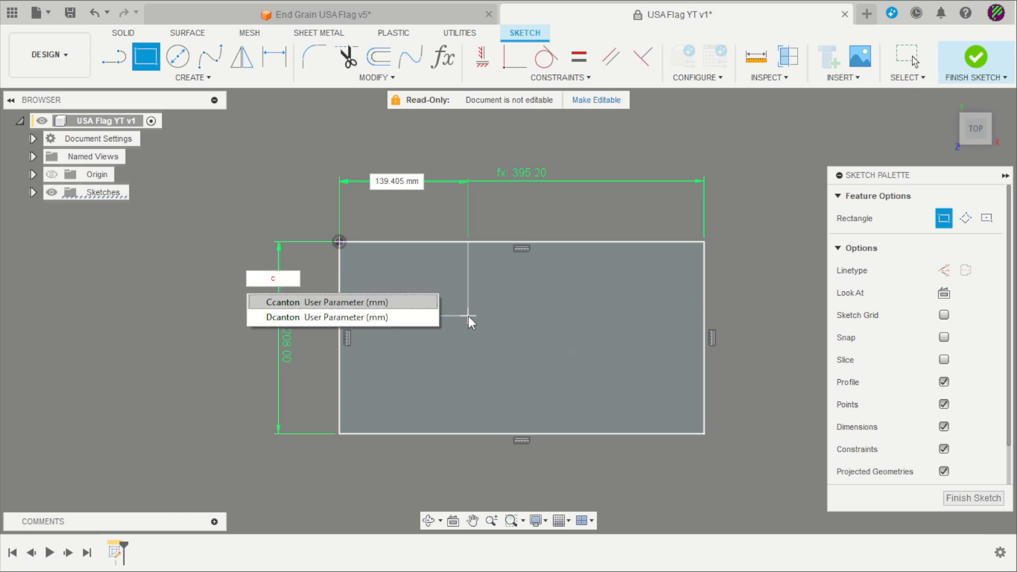
key("Return")
key("Tab")
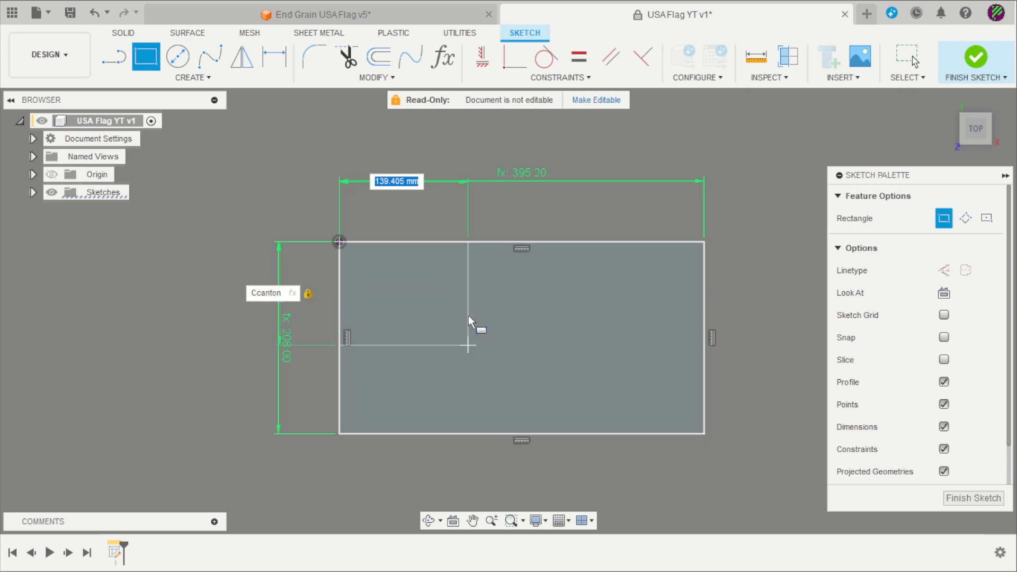
type("d")
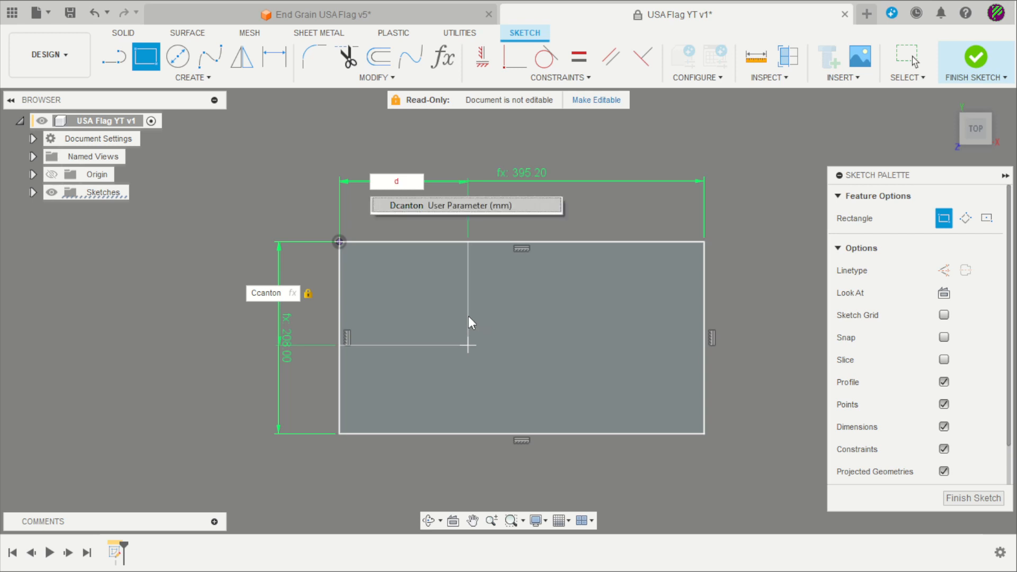
key("Return")
key("Return")
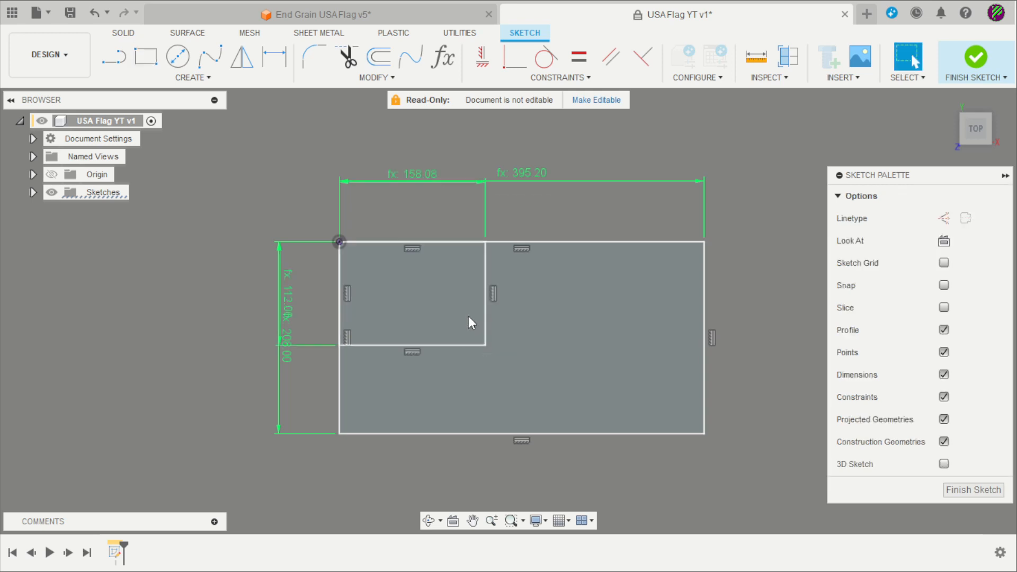
Reposition the 158.08 and 112.00 canton dimensions for readability
scroll(403, 214, "up", 2)
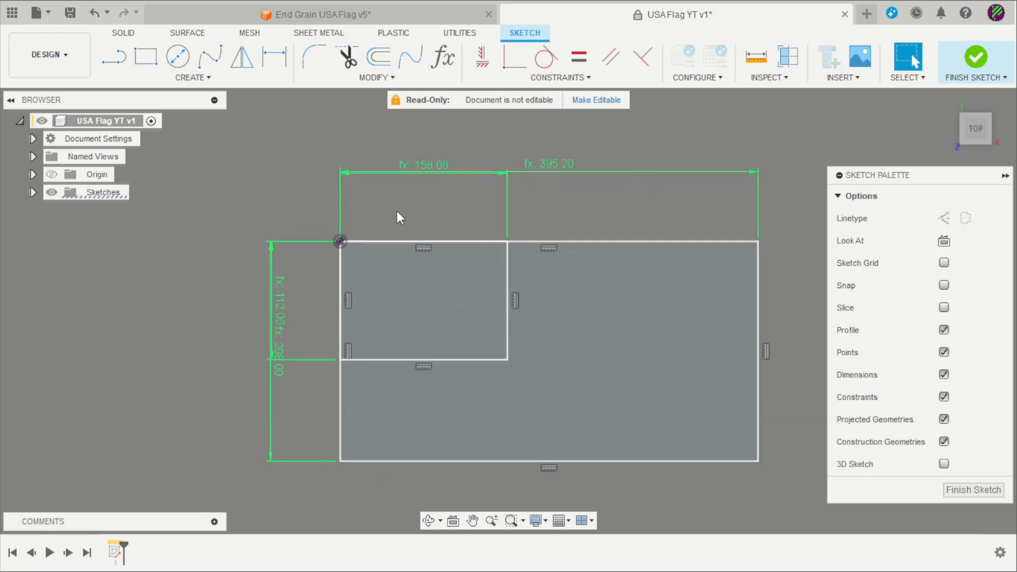
scroll(399, 217, "up", 2)
scroll(365, 229, "up", 2)
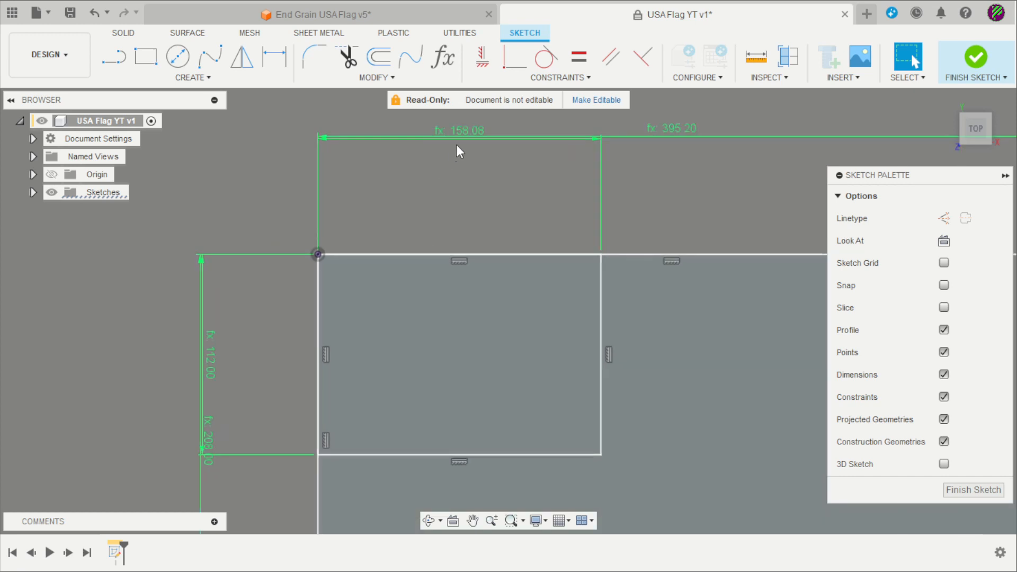
left_click_drag(471, 144, 460, 188)
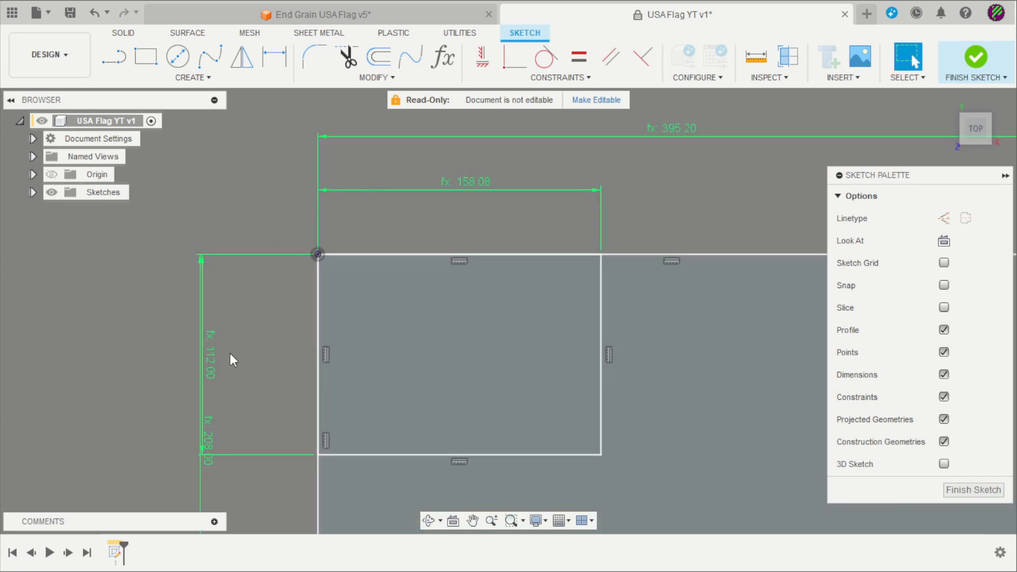
left_click_drag(213, 361, 250, 356)
scroll(345, 324, "up", 3)
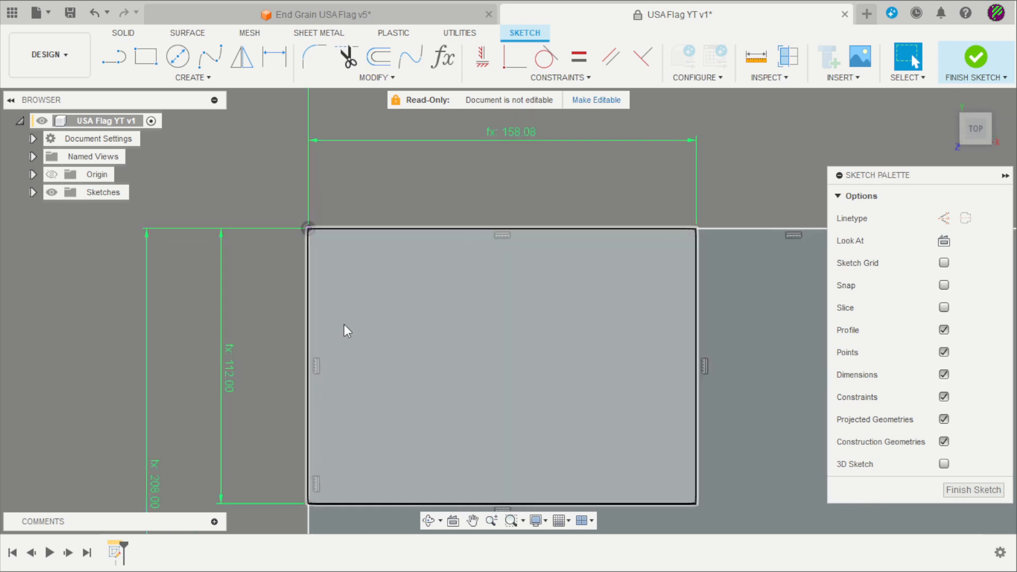
Draw a five-sided circumscribed polygon centred inside the flag
left_click(176, 79)
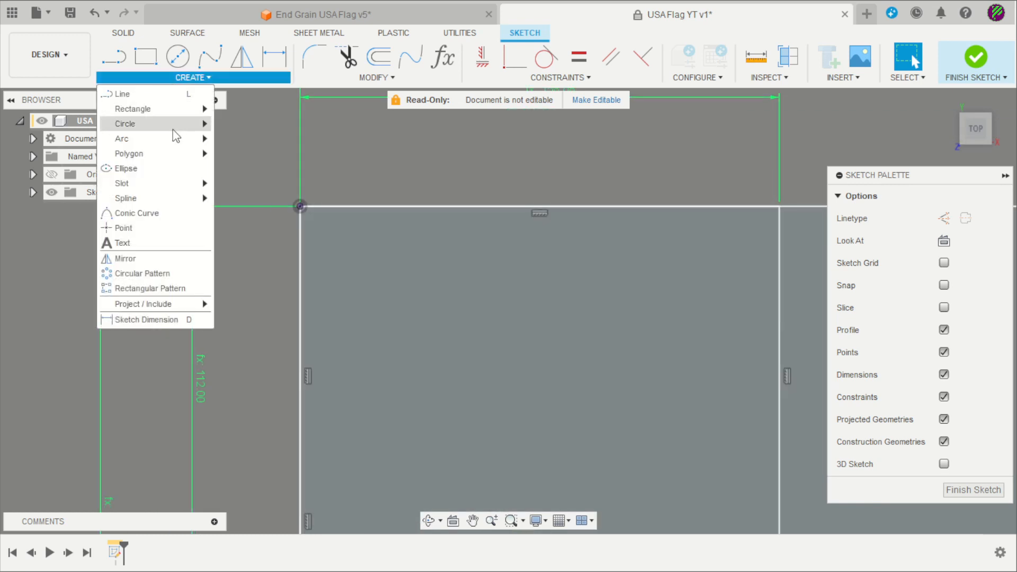
mouse_move(177, 158)
left_click(254, 154)
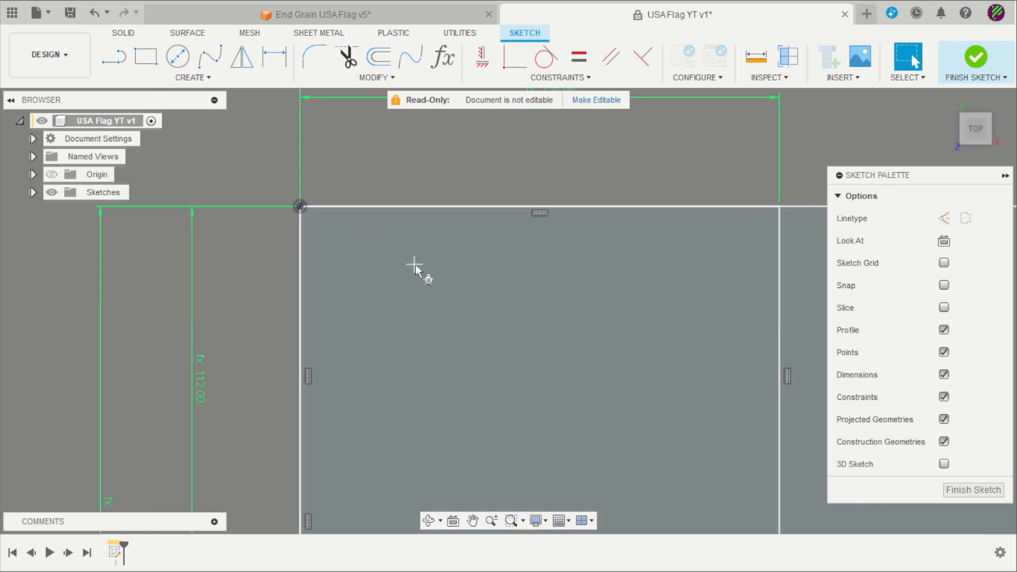
left_click(388, 288)
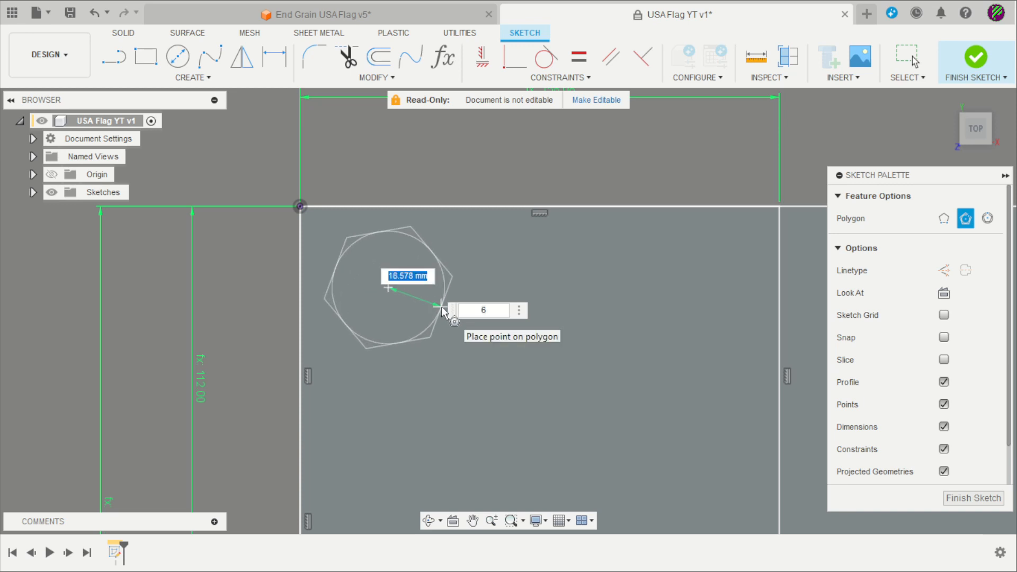
key("Tab")
type("5")
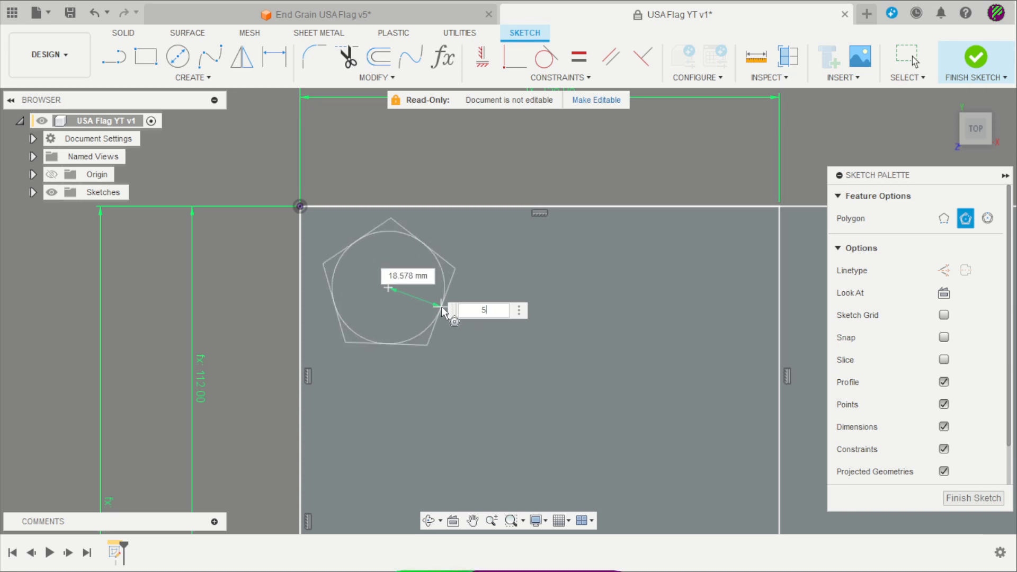
key("Return")
key("Return")
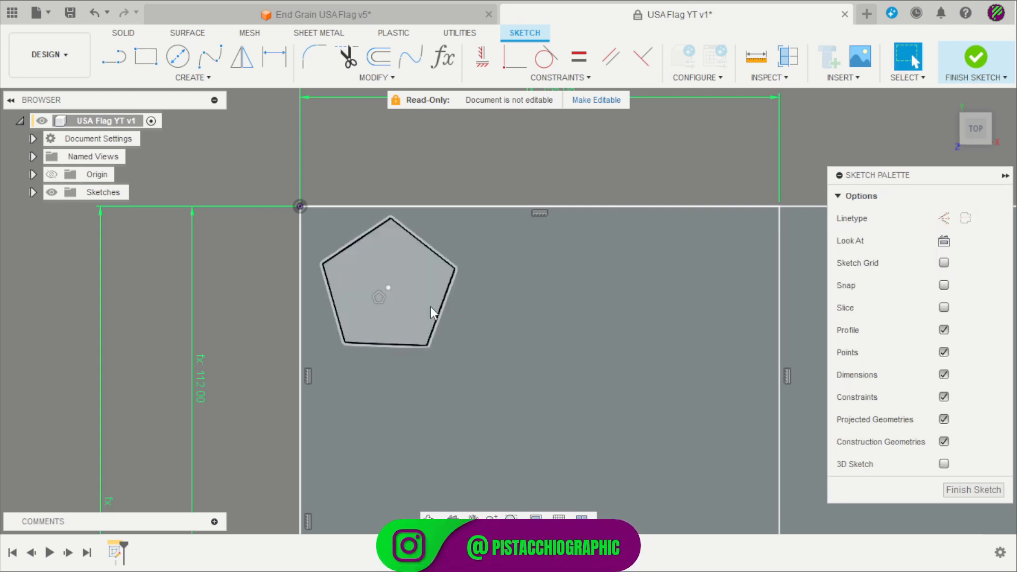
Shrink the pentagon and shift it right into the canton
left_click(480, 53)
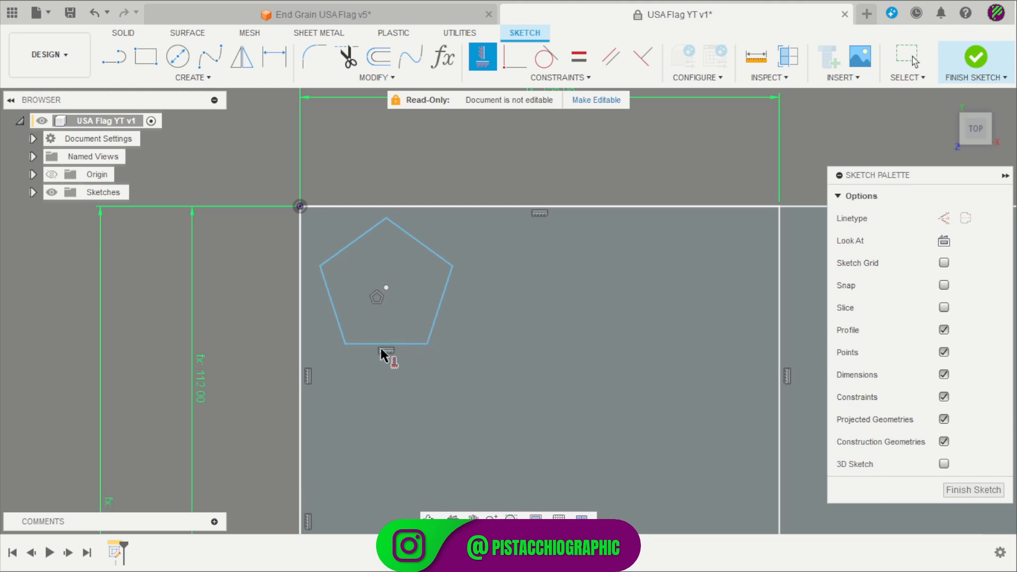
scroll(371, 347, "up", 2)
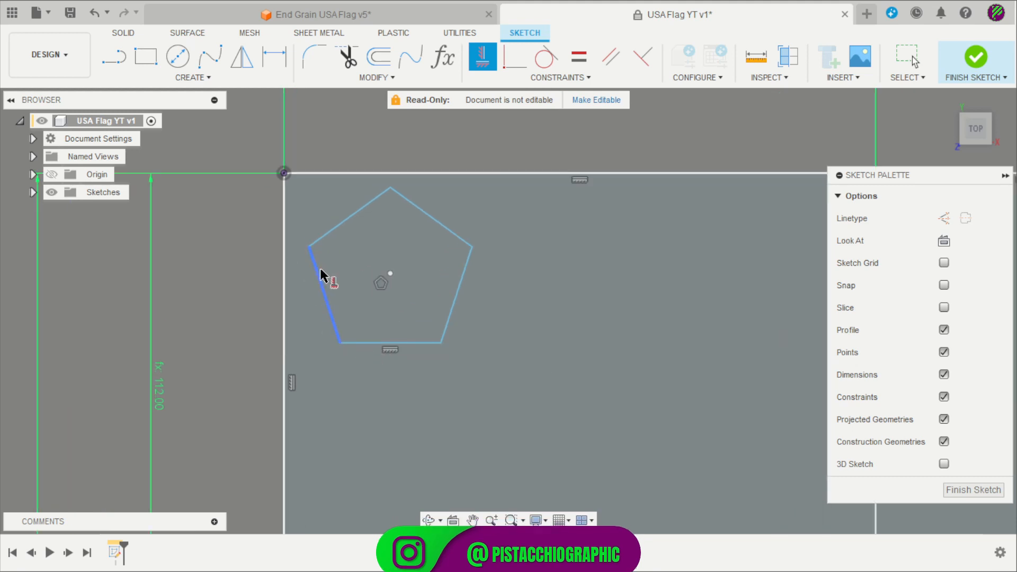
key("Escape")
scroll(258, 223, "up", 2)
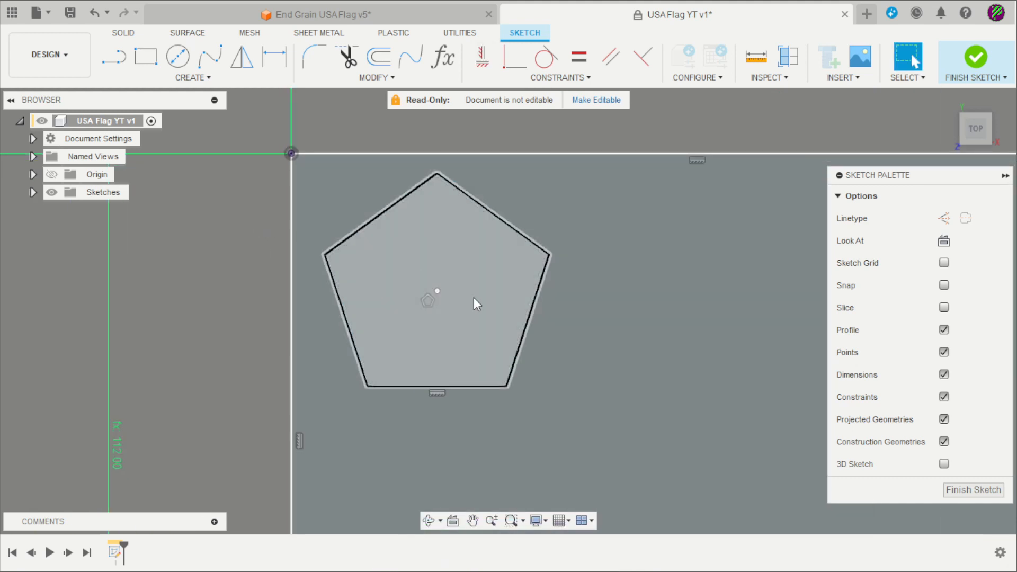
left_click_drag(438, 291, 482, 330)
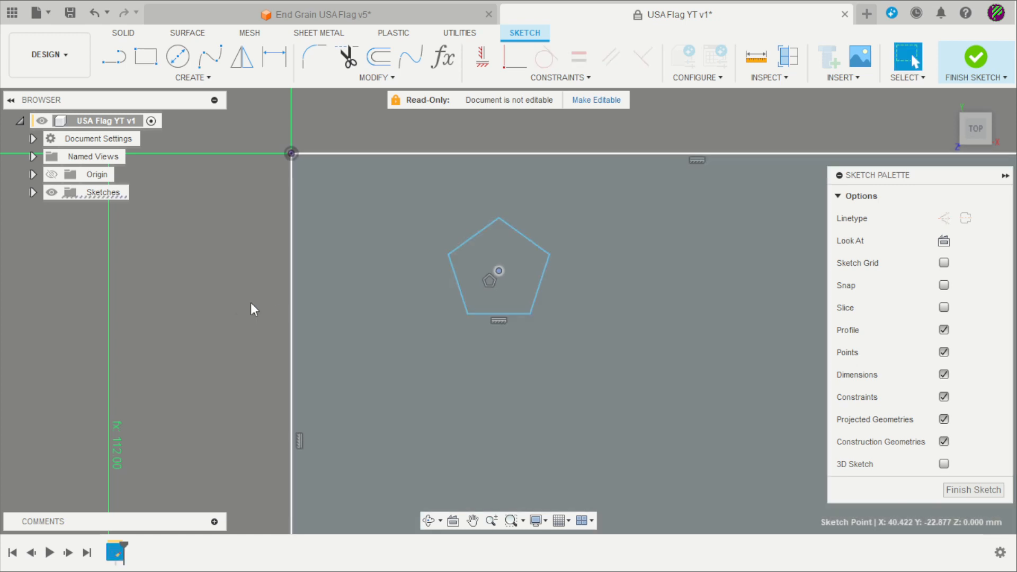
left_click(250, 303)
scroll(267, 253, "down", 2)
scroll(350, 207, "up", 2)
scroll(383, 125, "up", 2)
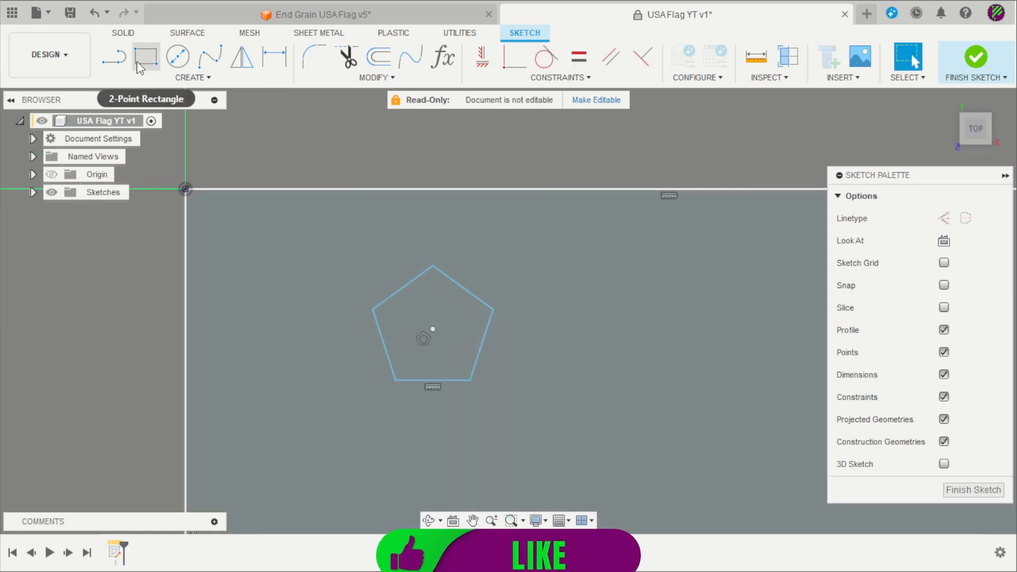
Begin a line at the pentagon's left corner
left_click(114, 55)
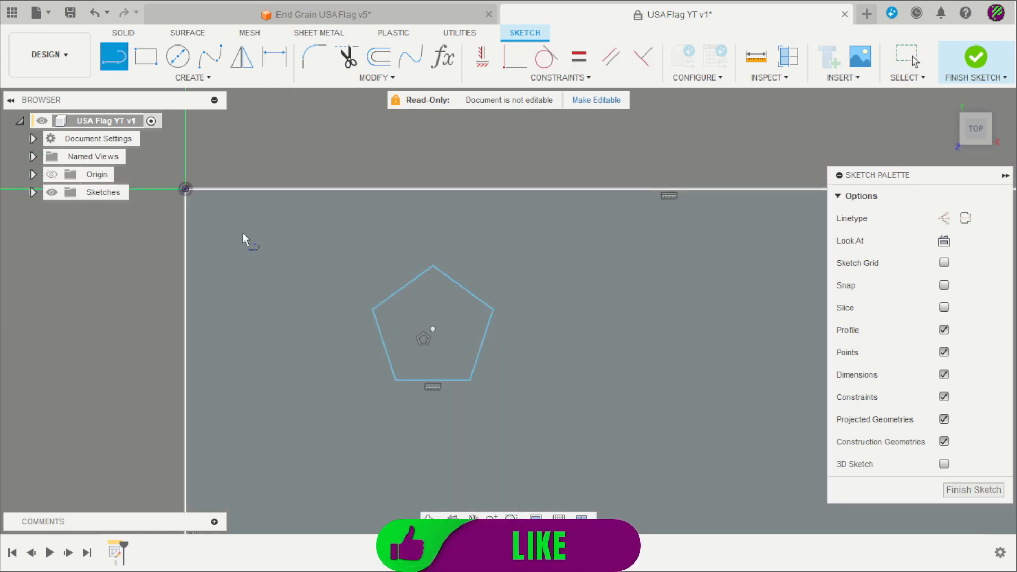
left_click(375, 315)
scroll(401, 309, "up", 2)
Draw the five star lines connecting opposite pentagon corners
left_click(556, 310)
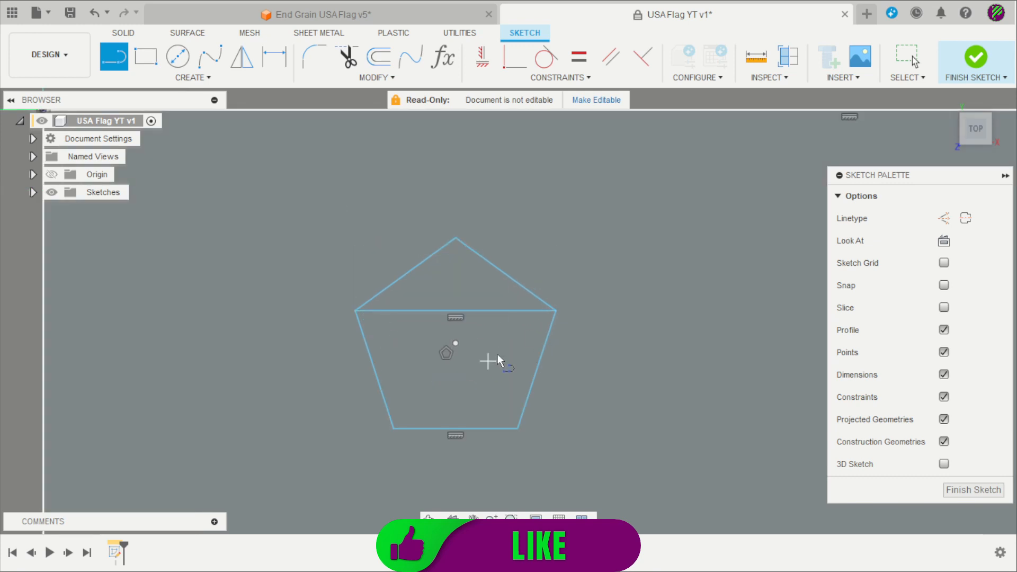
double_click(393, 428)
left_click(455, 239)
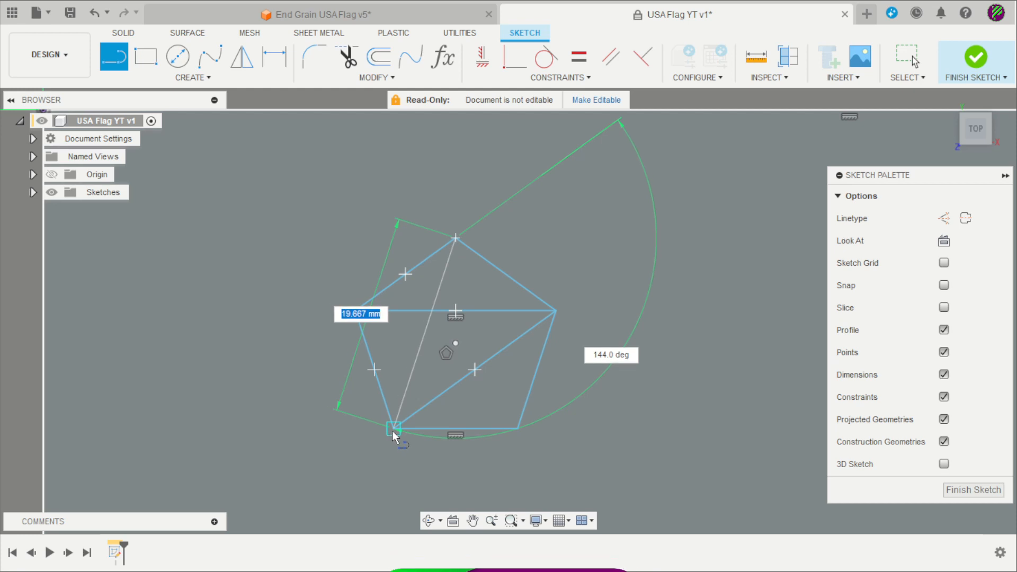
double_click(393, 428)
left_click(455, 239)
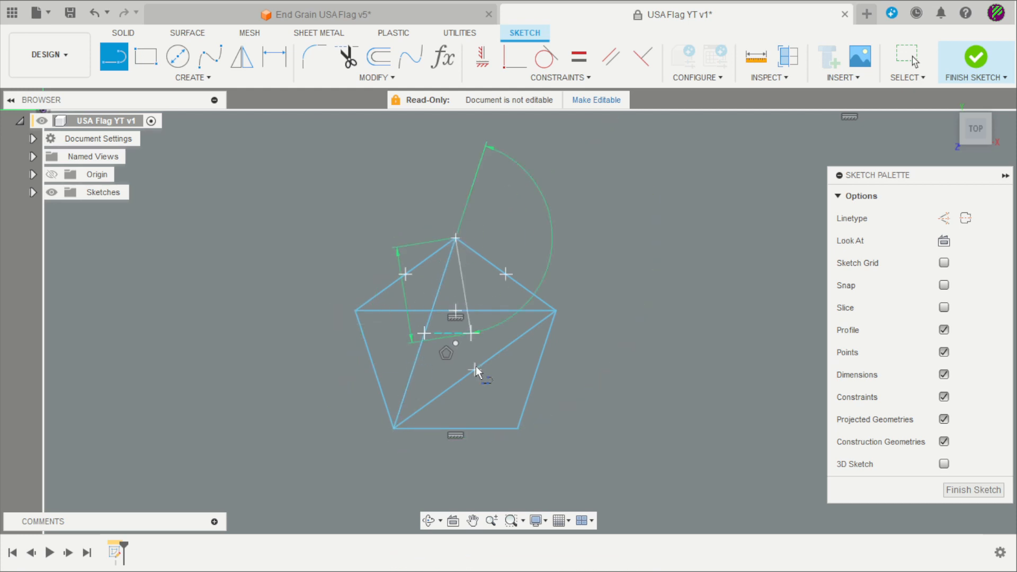
double_click(518, 428)
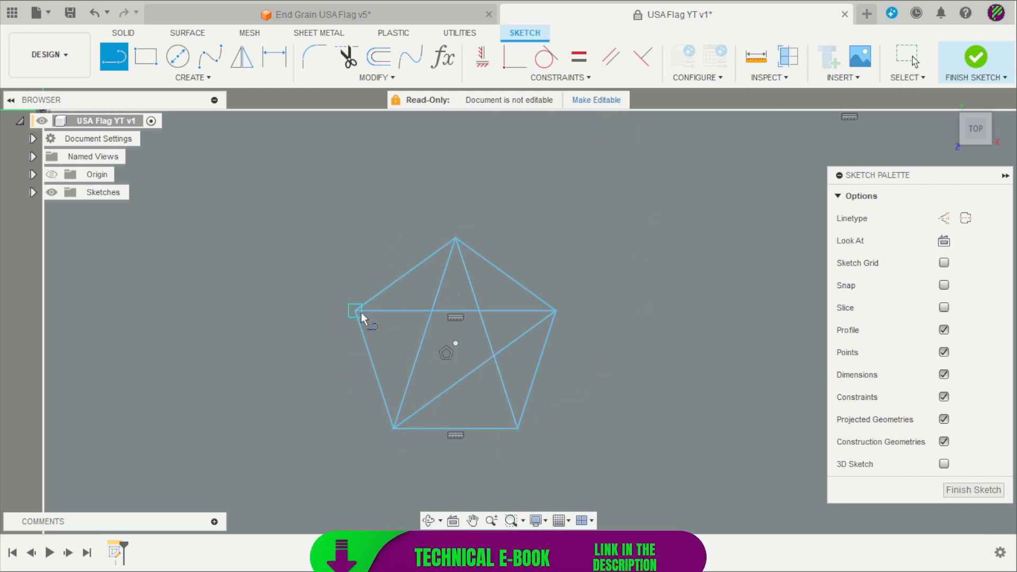
left_click(355, 311)
double_click(518, 428)
scroll(467, 371, "up", 3)
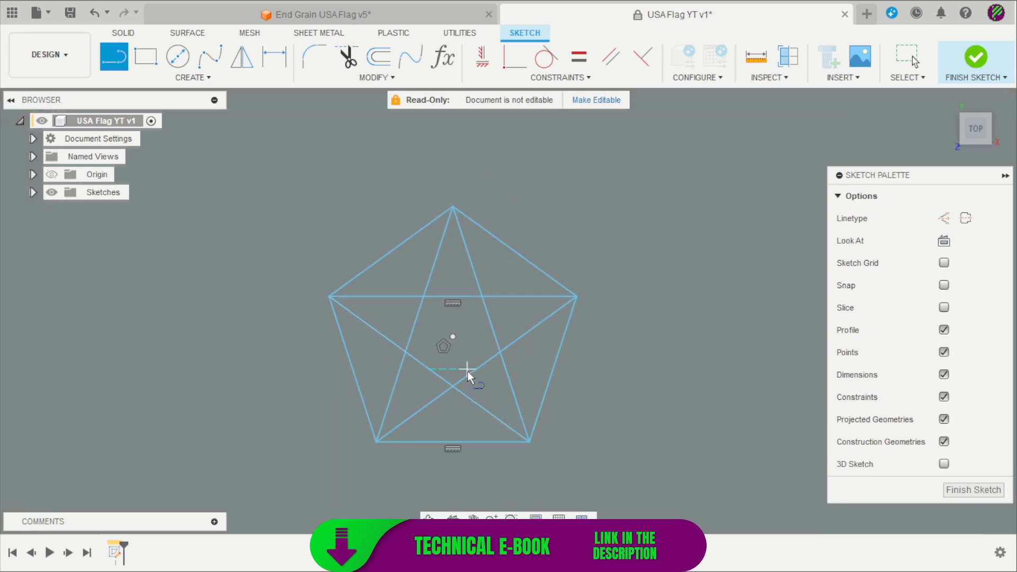
key("Escape")
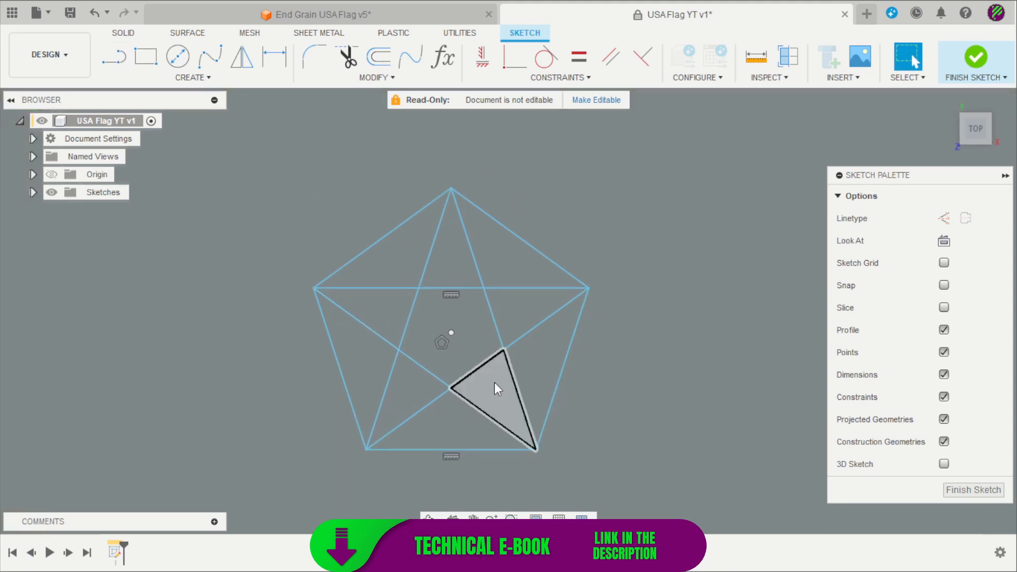
Convert all five pentagon edges into construction lines
left_click(538, 249)
left_click(578, 327, "shift")
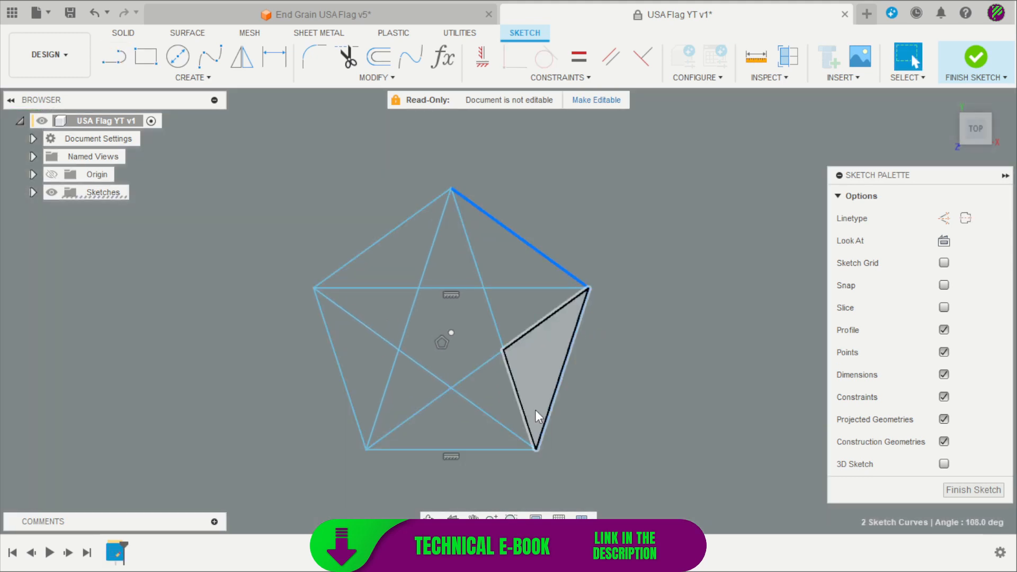
left_click(455, 449, "shift")
left_click(341, 371, "shift")
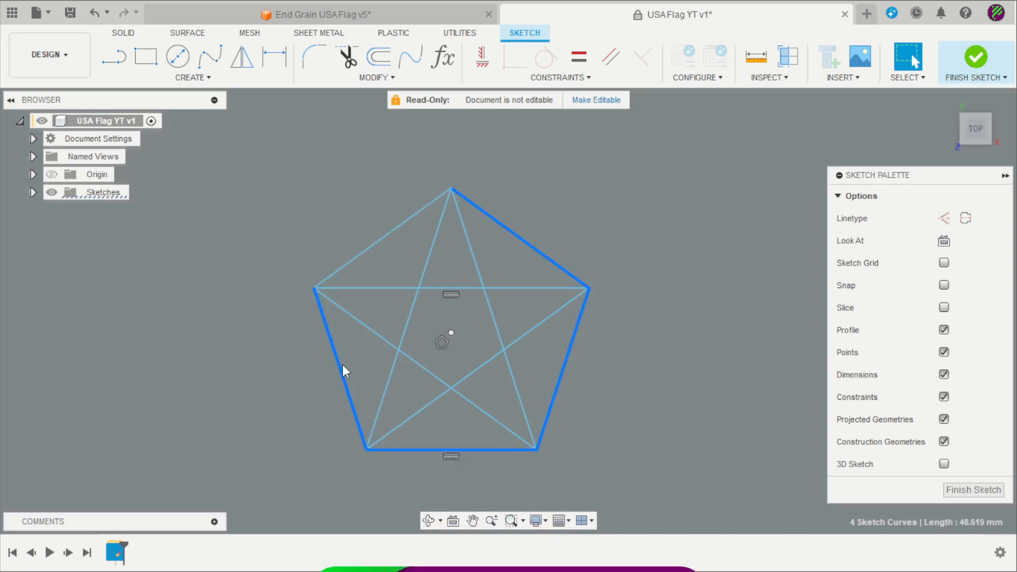
left_click(352, 259, "shift")
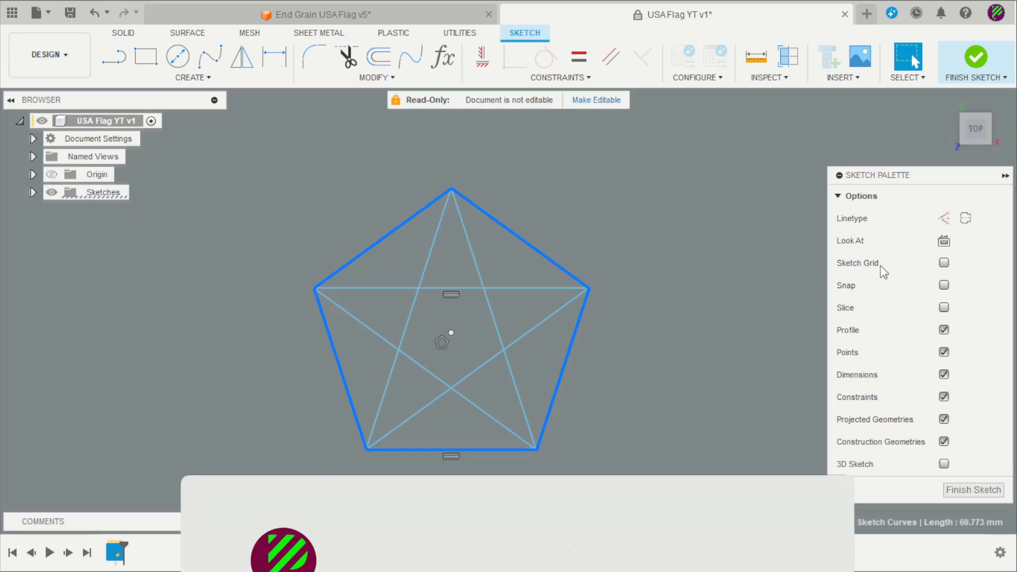
left_click(944, 218)
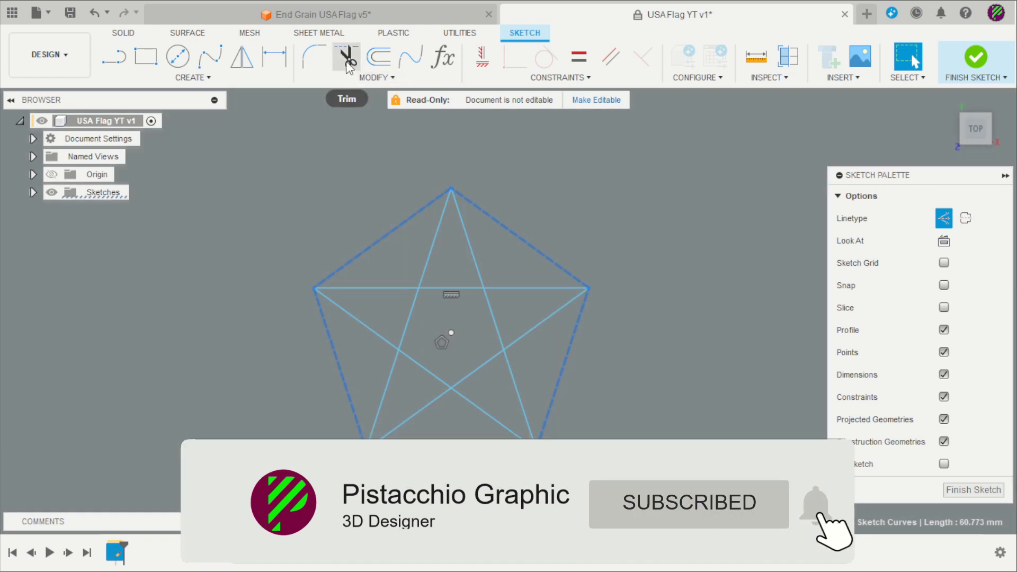
Trim the five inner segments to leave a clean star outline
left_click(348, 61)
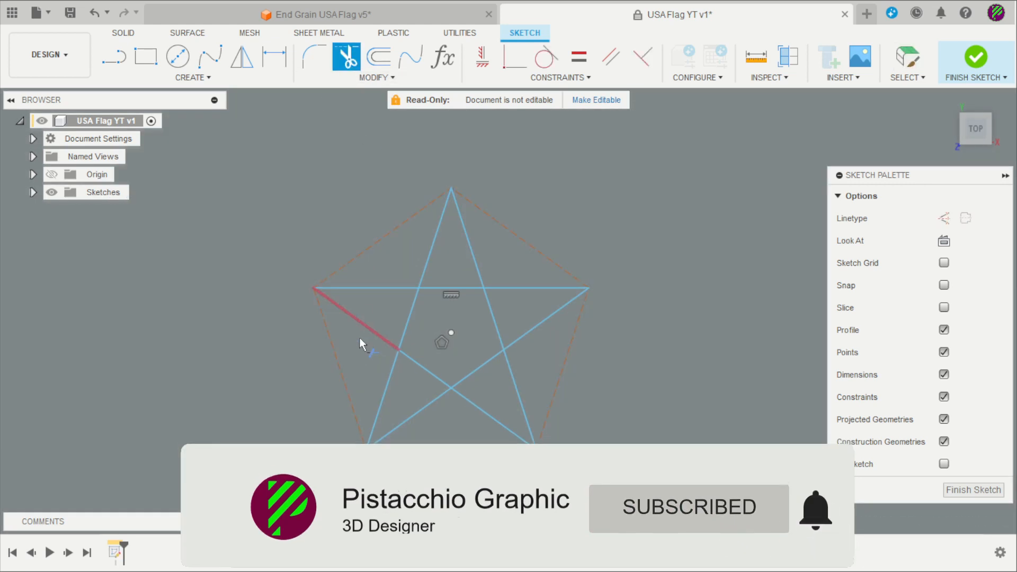
left_click(407, 328)
left_click(443, 287)
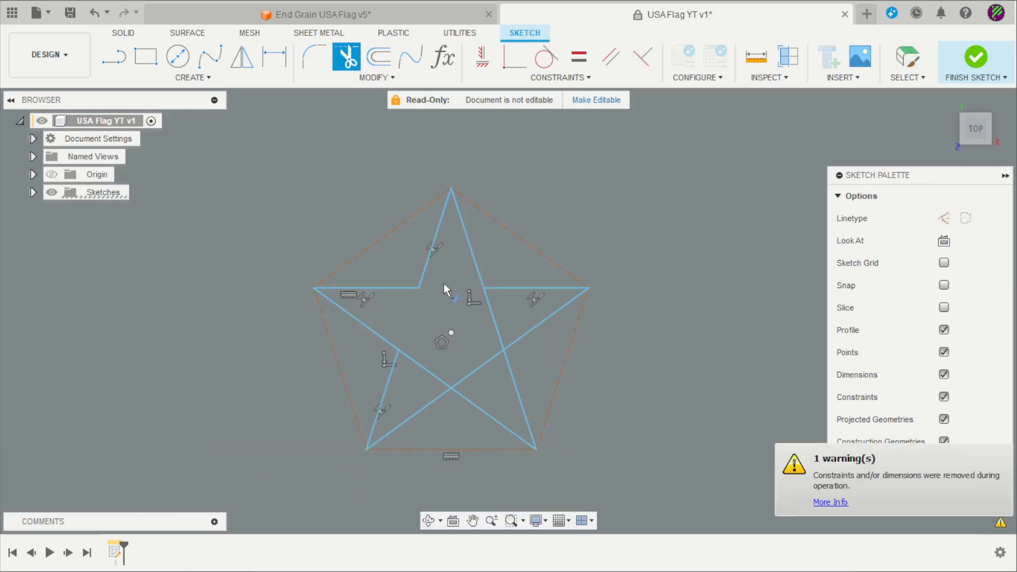
left_click(498, 313)
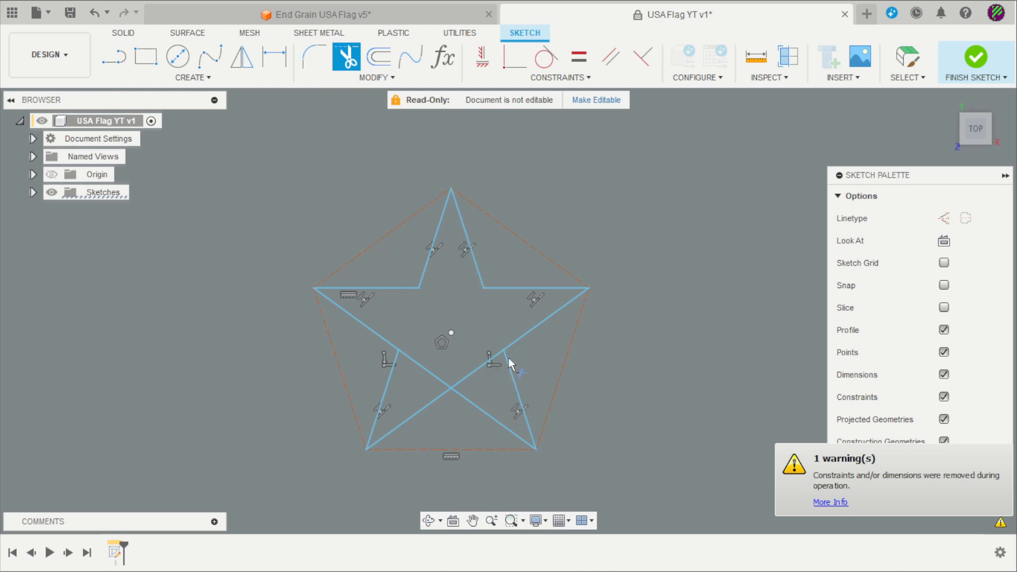
left_click(481, 365)
left_click(445, 385)
key("Escape")
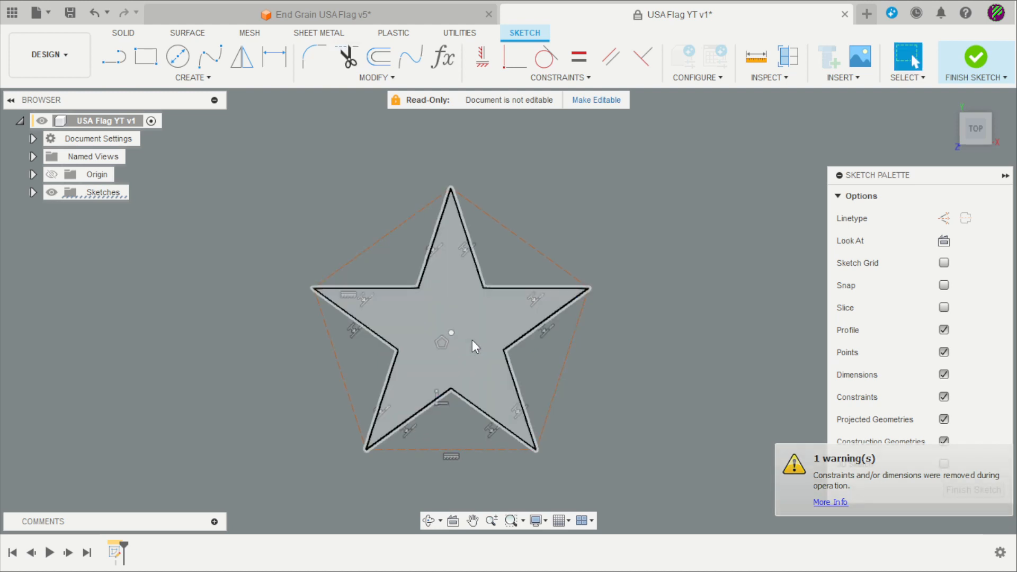
scroll(472, 339, "down", 2)
scroll(477, 336, "down", 2)
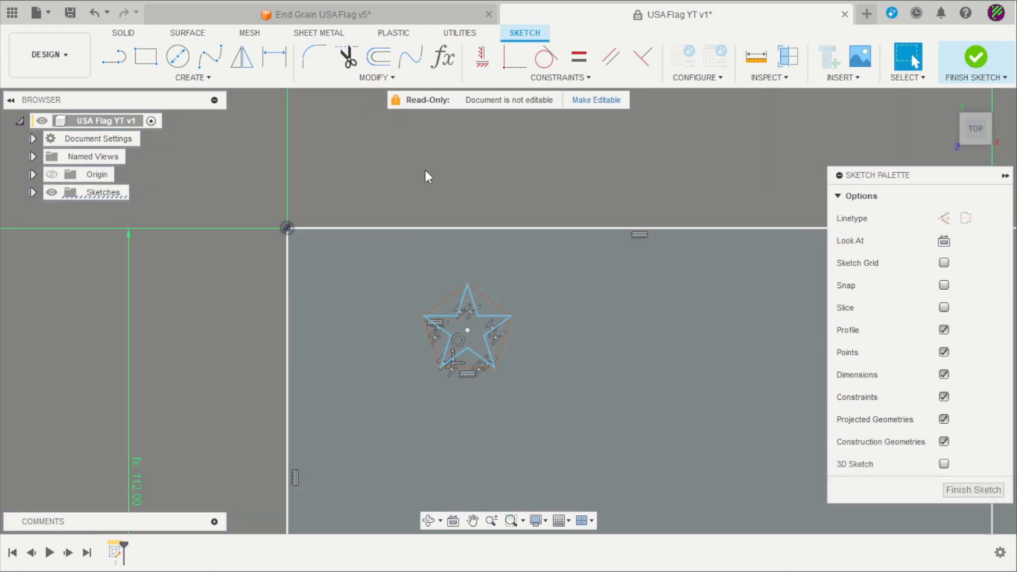
Dimension the star's width to the Kstar parameter (12.80)
scroll(470, 324, "up", 2)
key("d")
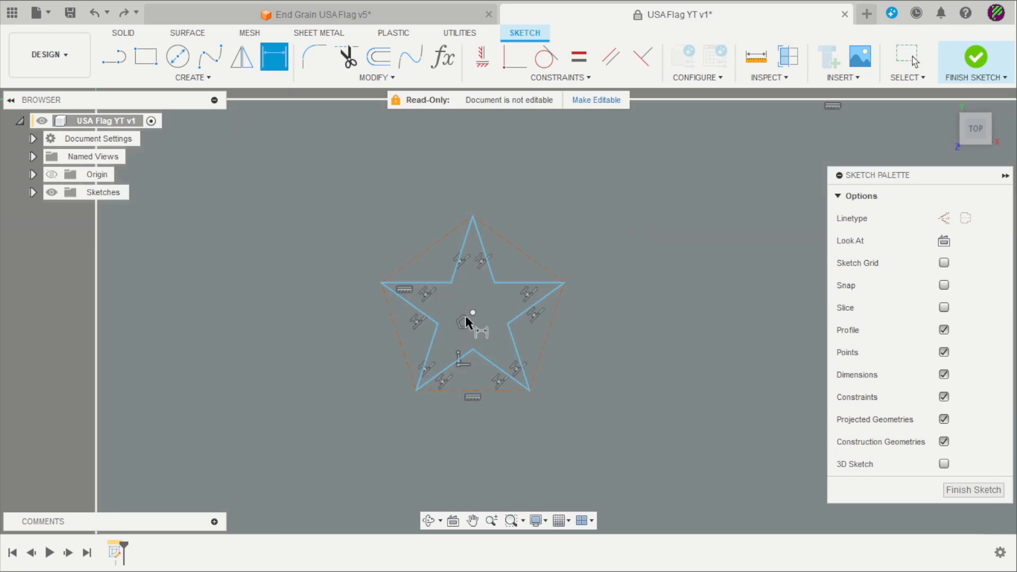
left_click(381, 284)
left_click(564, 284)
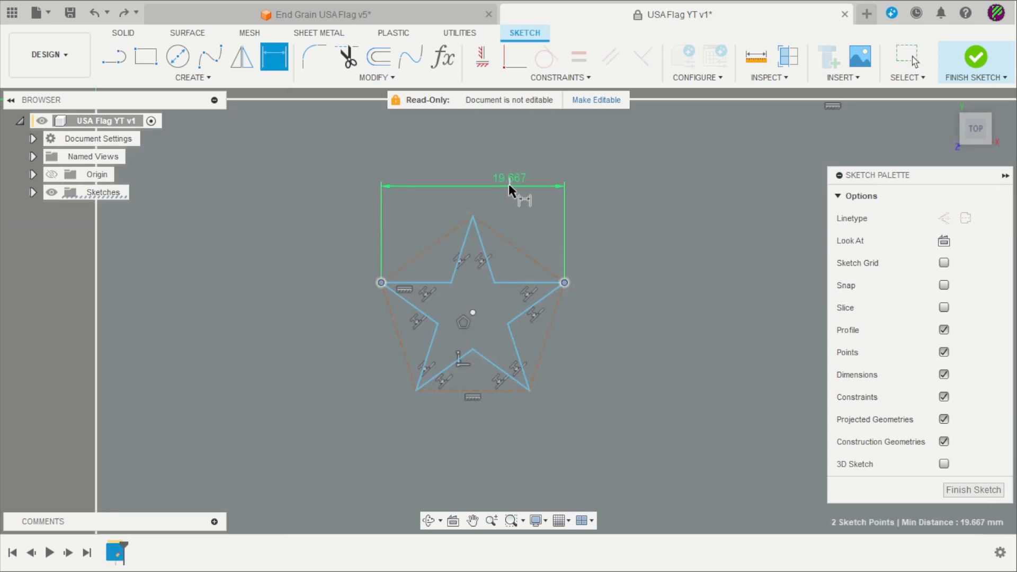
left_click(508, 186)
type("k")
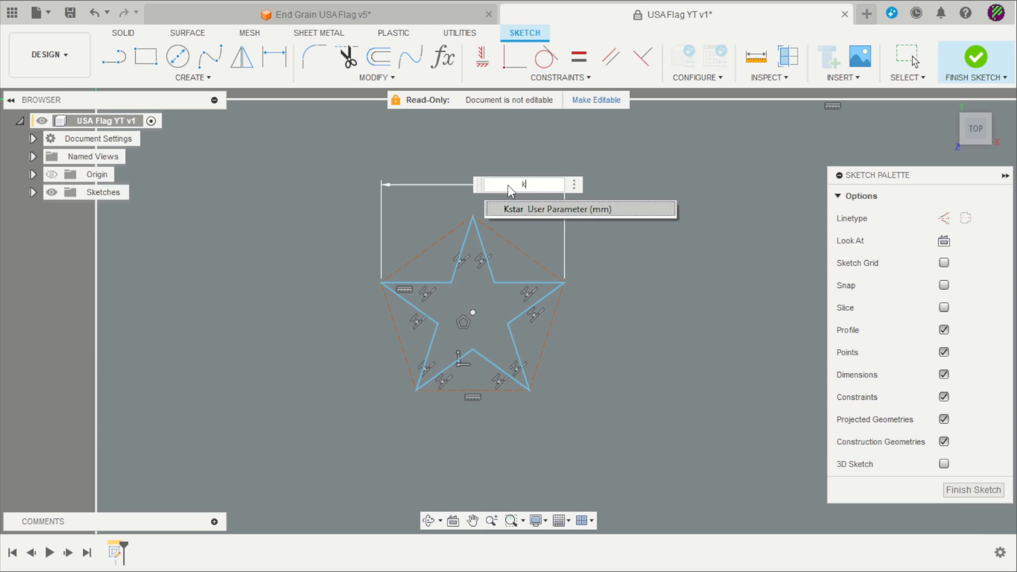
key("Return")
key("Return")
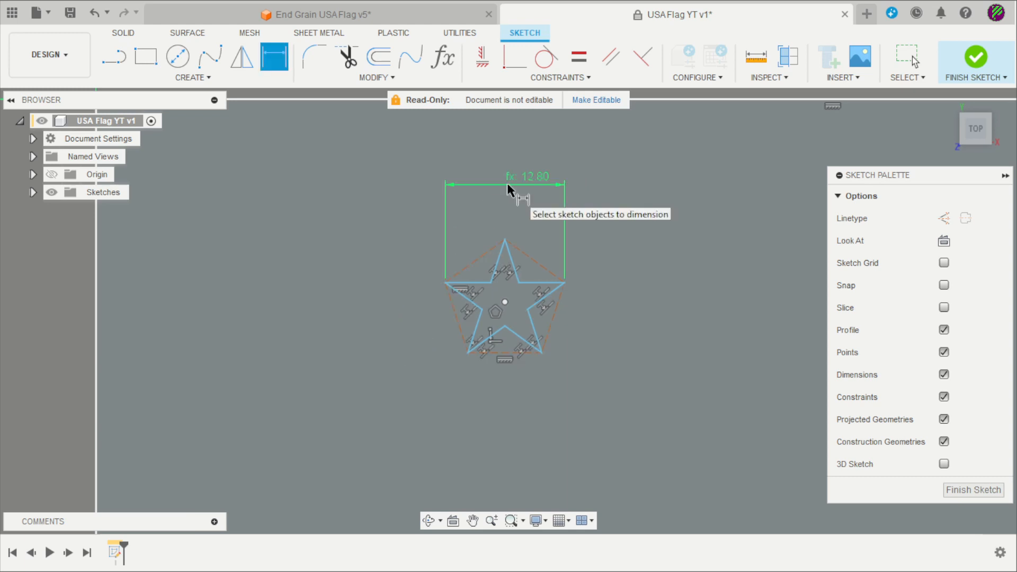
scroll(558, 260, "down", 1)
scroll(558, 259, "down", 2)
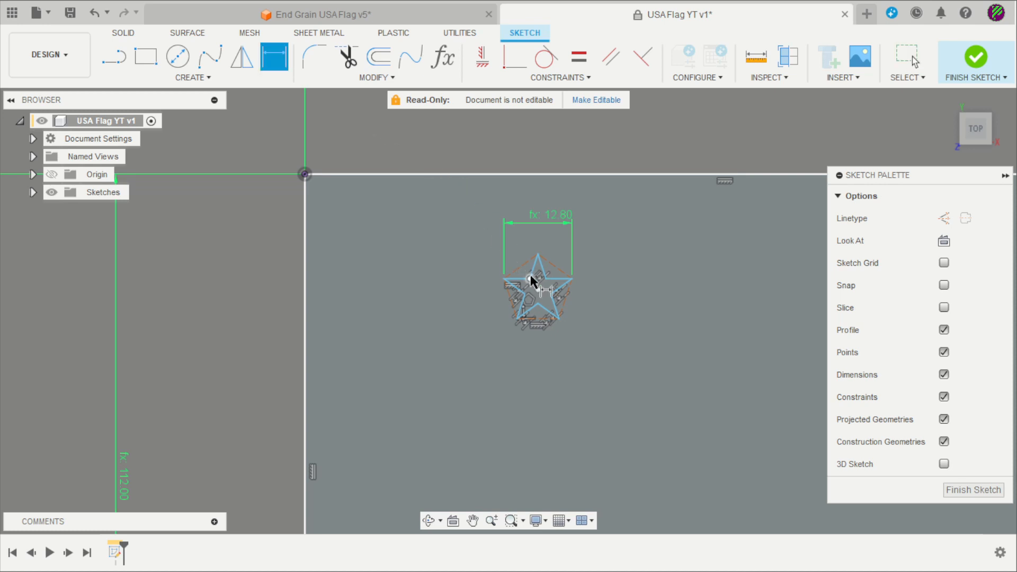
Set the star centre's distance below the top edge to Estar (11.20)
left_click(538, 290)
left_click(418, 174)
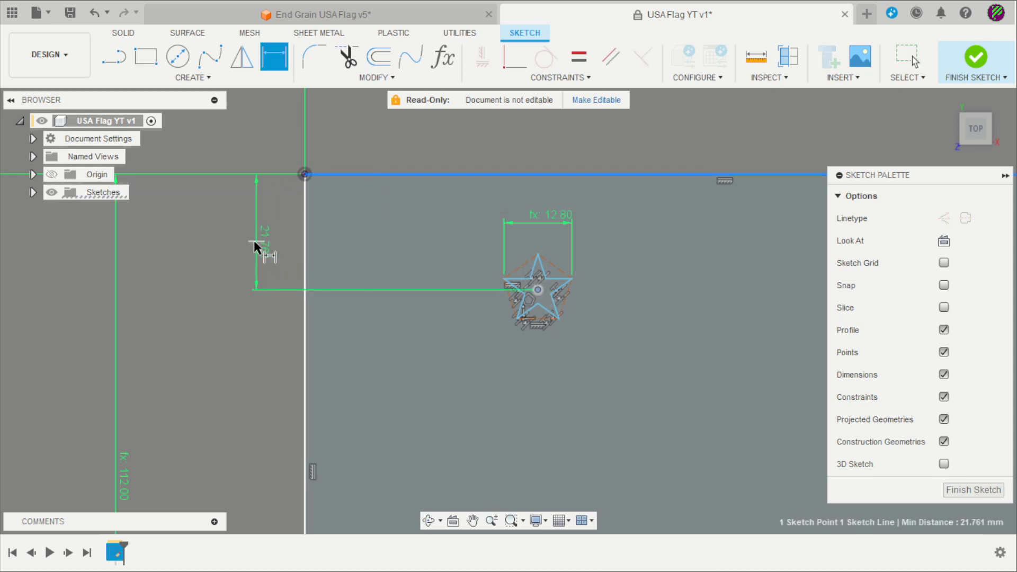
left_click(228, 240)
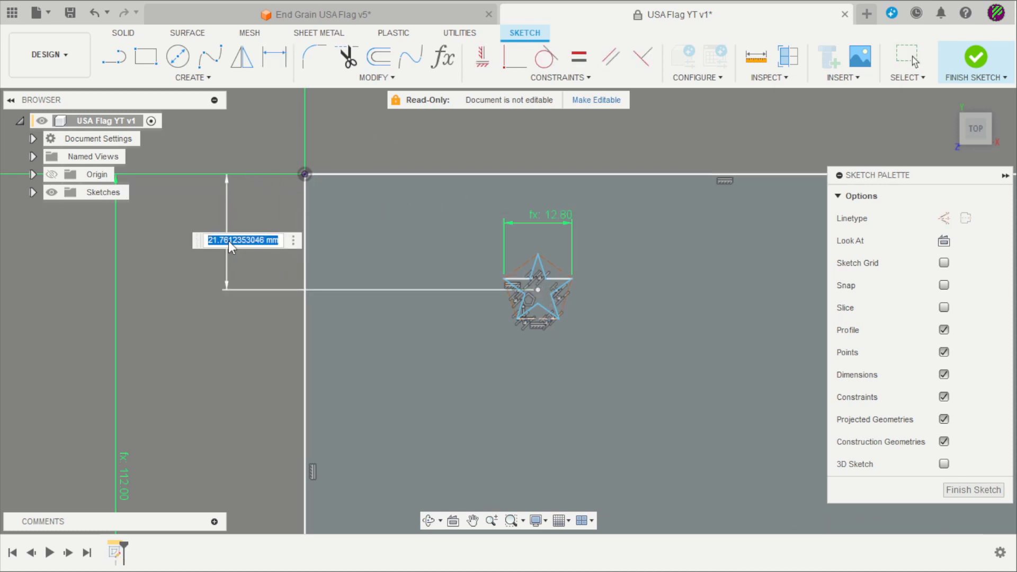
type("e")
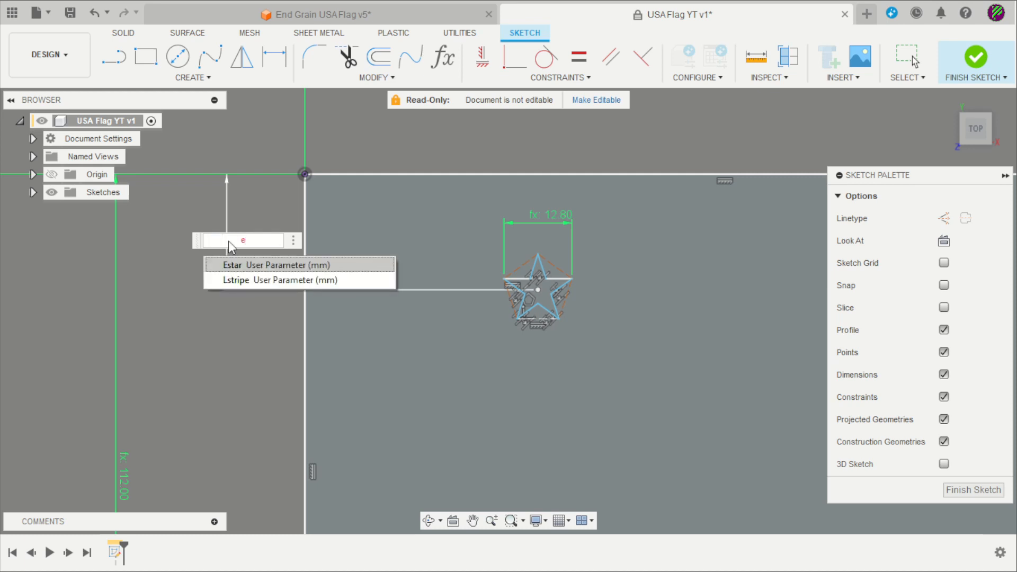
key("Return")
key("Return")
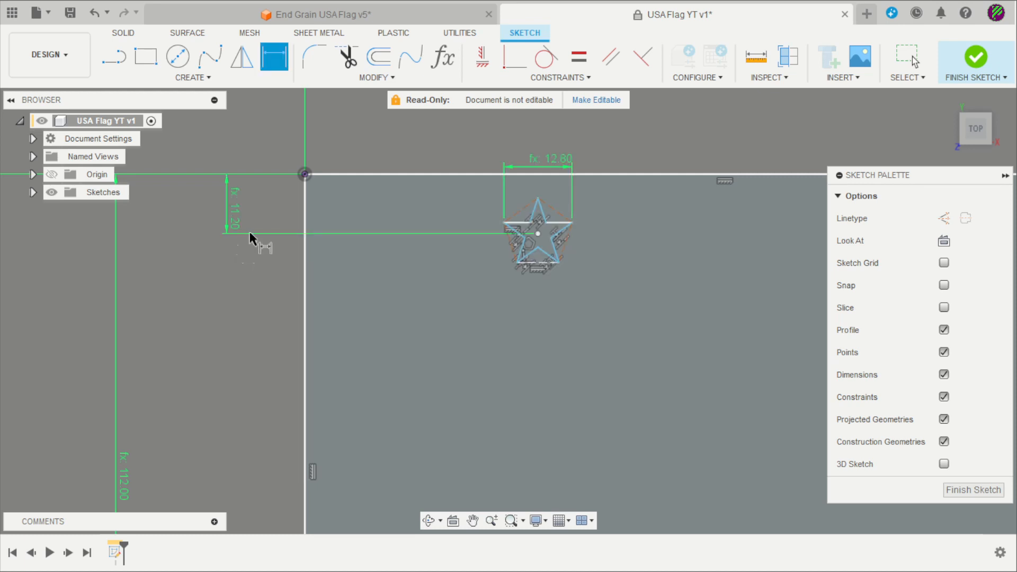
Set the star centre's distance from the left edge to Gstar
left_click(539, 233)
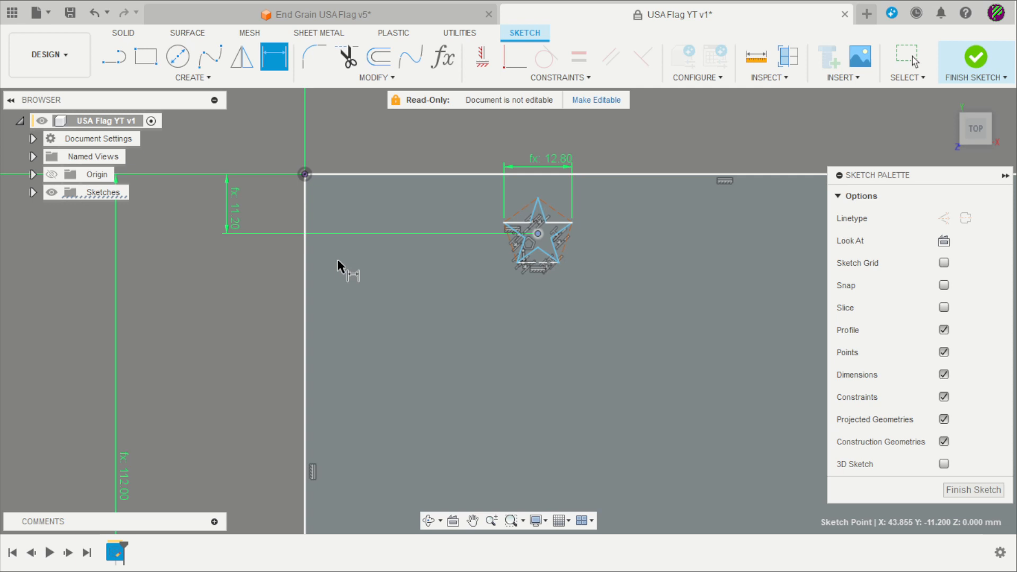
left_click(305, 281)
scroll(407, 315, "down", 2)
left_click(411, 148)
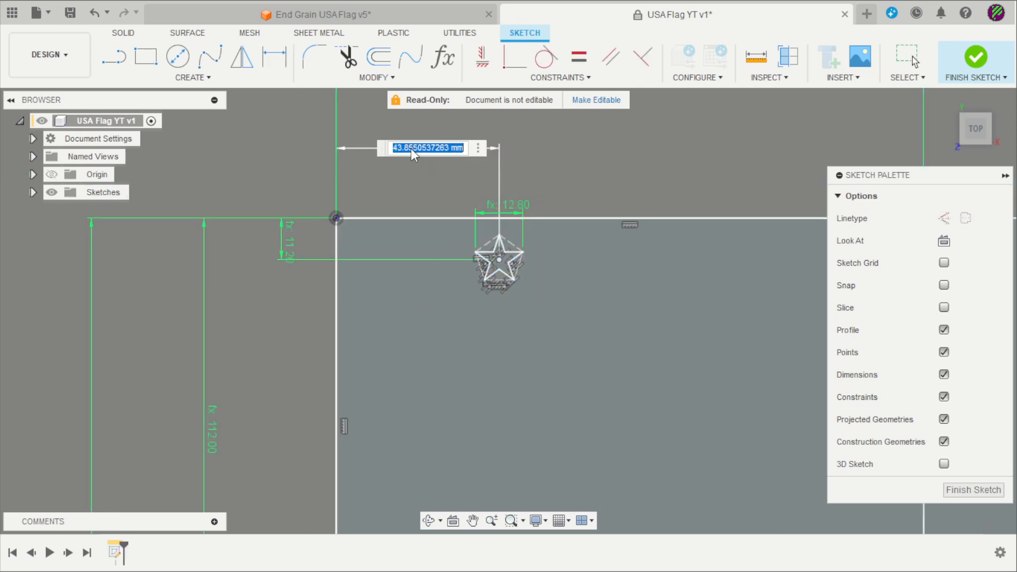
type("Gstar")
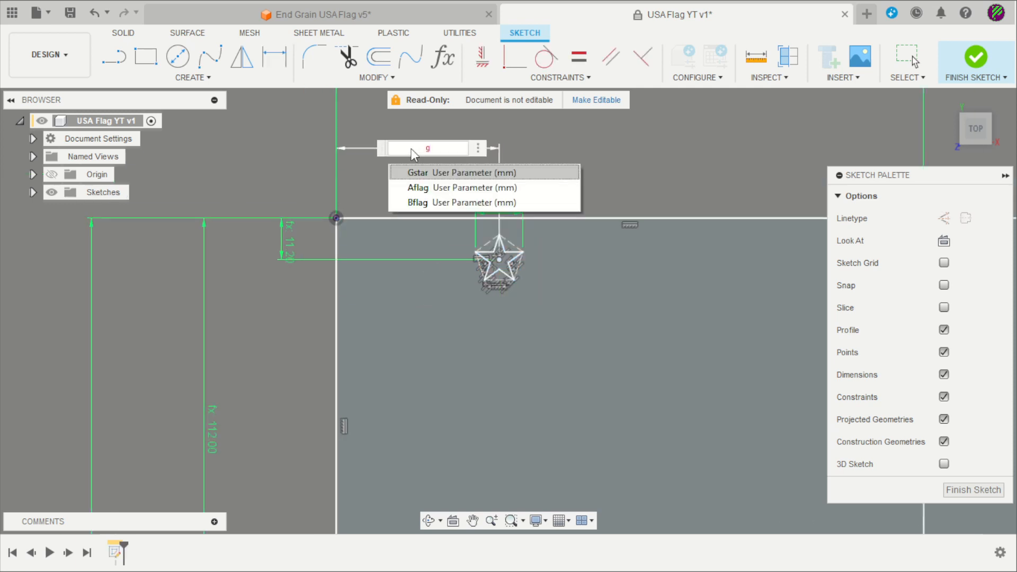
key("Return")
scroll(456, 163, "down", 4)
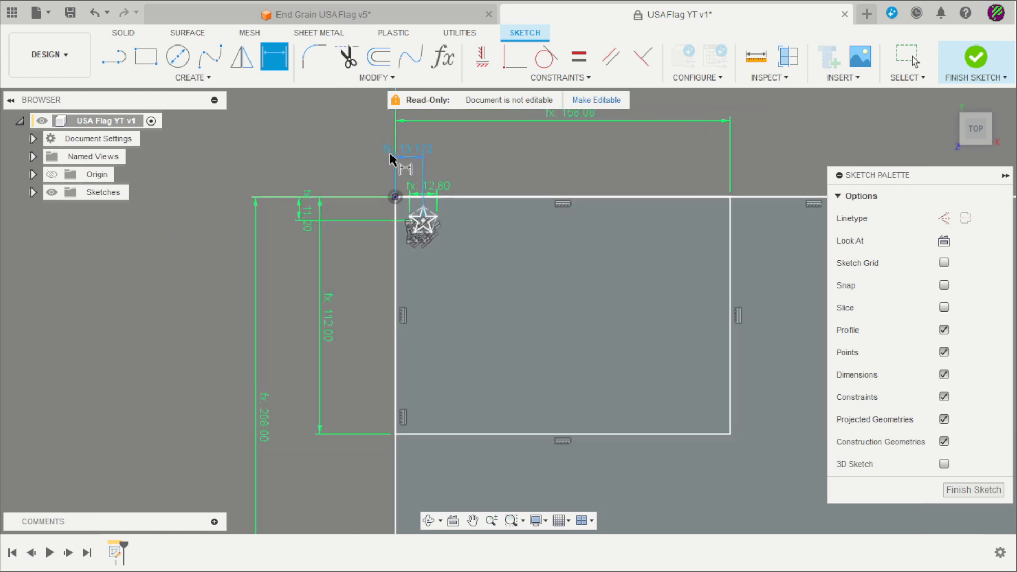
scroll(396, 162, "up", 3)
scroll(407, 196, "up", 2)
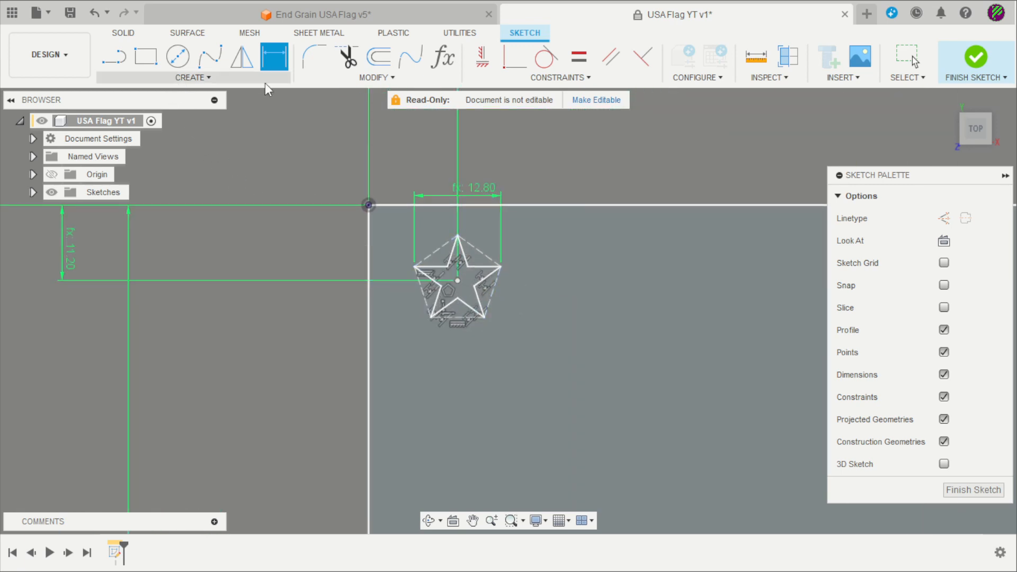
Copy the whole star with Move/Copy, placing the duplicate below and right of the original
key("Escape")
scroll(482, 219, "up", 1)
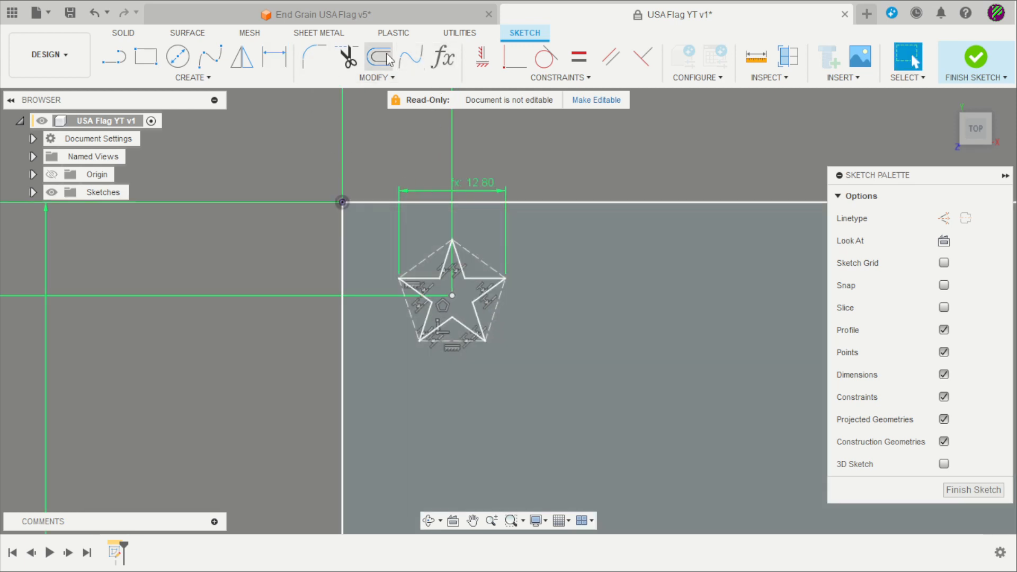
left_click(406, 79)
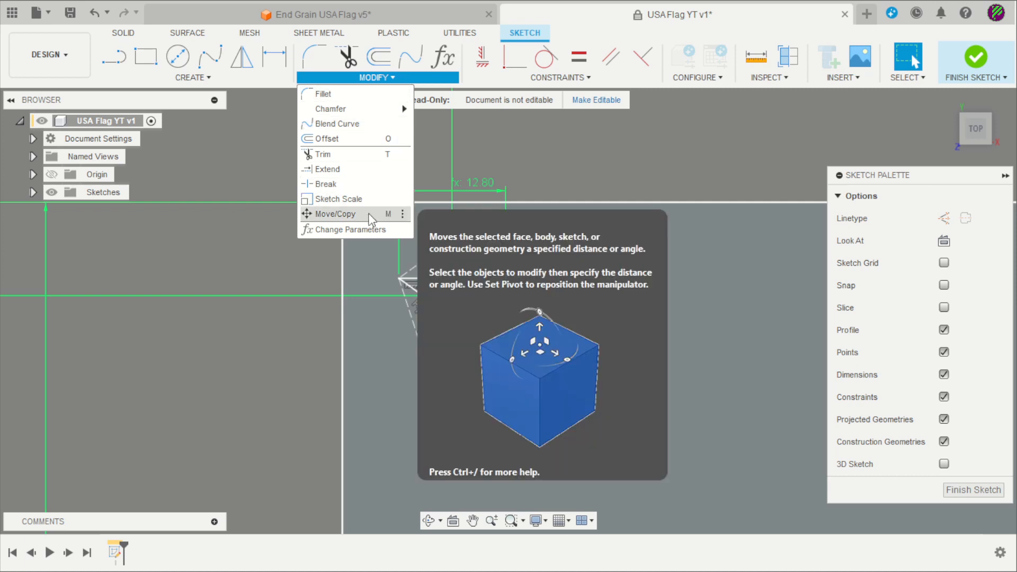
left_click(370, 218)
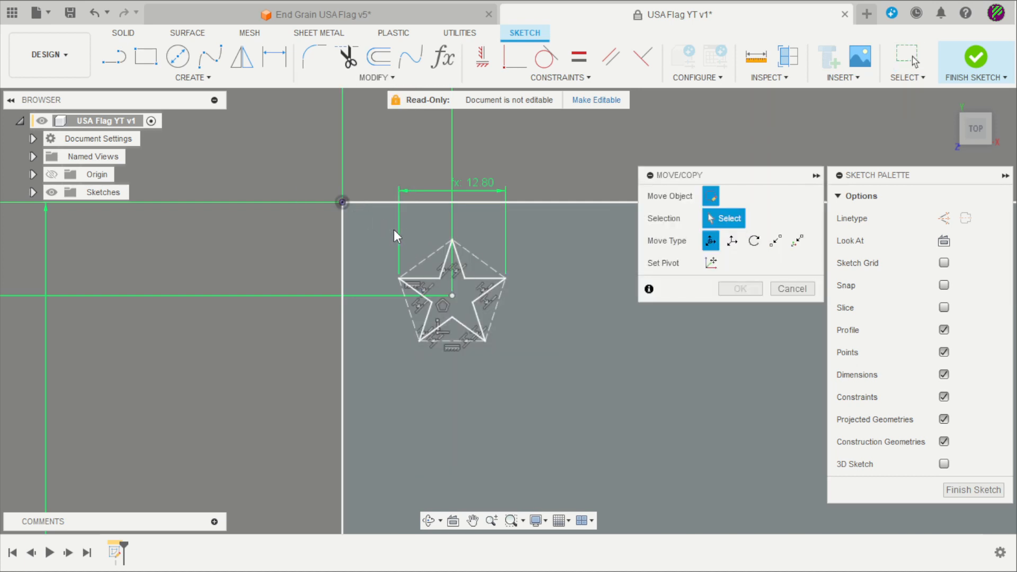
mouse_move(381, 222)
left_mouse_down()
mouse_move(435, 259)
mouse_move(549, 376)
left_mouse_up()
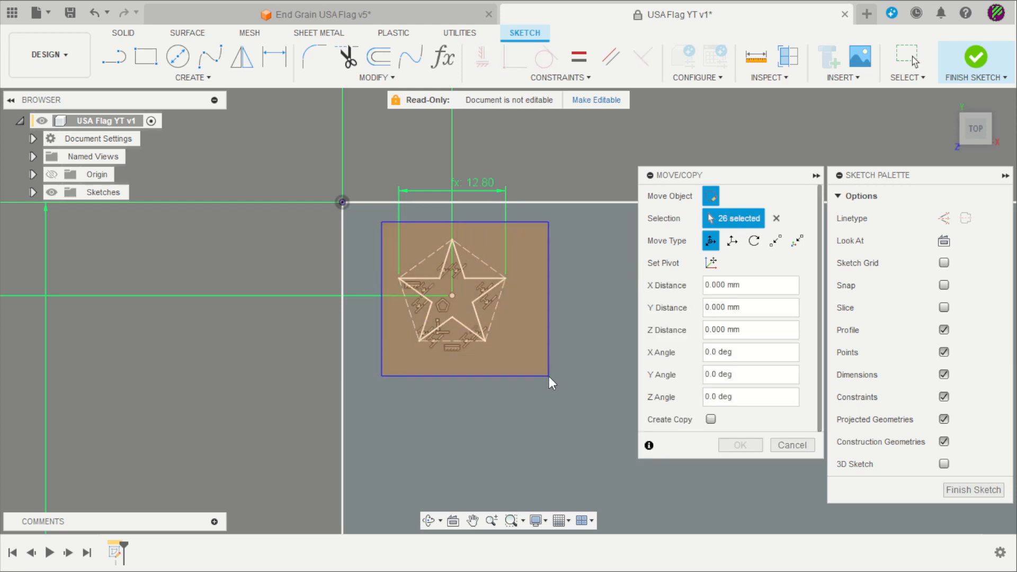
left_click(711, 420)
left_click_drag(440, 224, 598, 385)
left_click(741, 445)
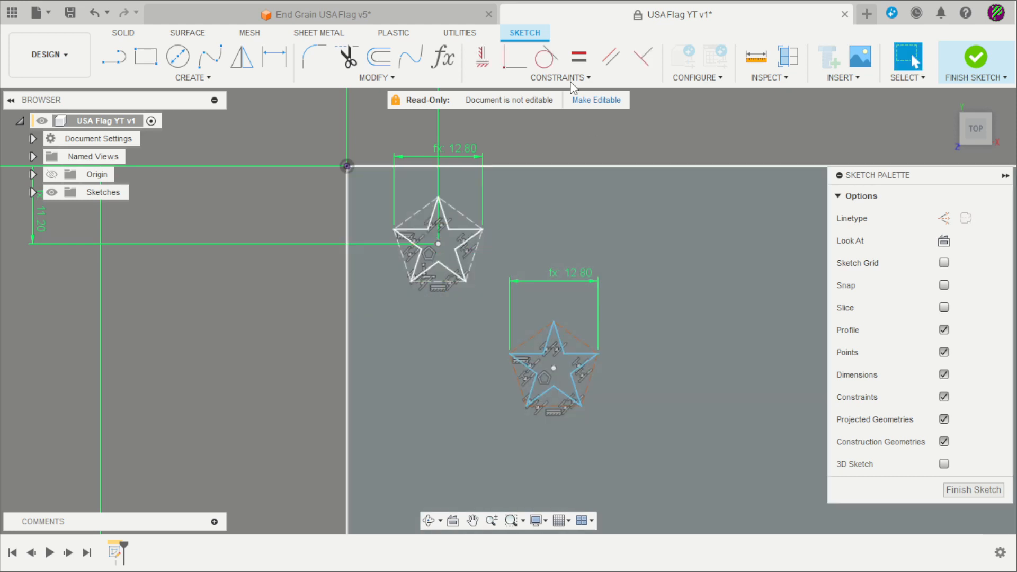
left_click(274, 55)
Place the copied star 22.40 below the top edge as d47*2
left_click(553, 367)
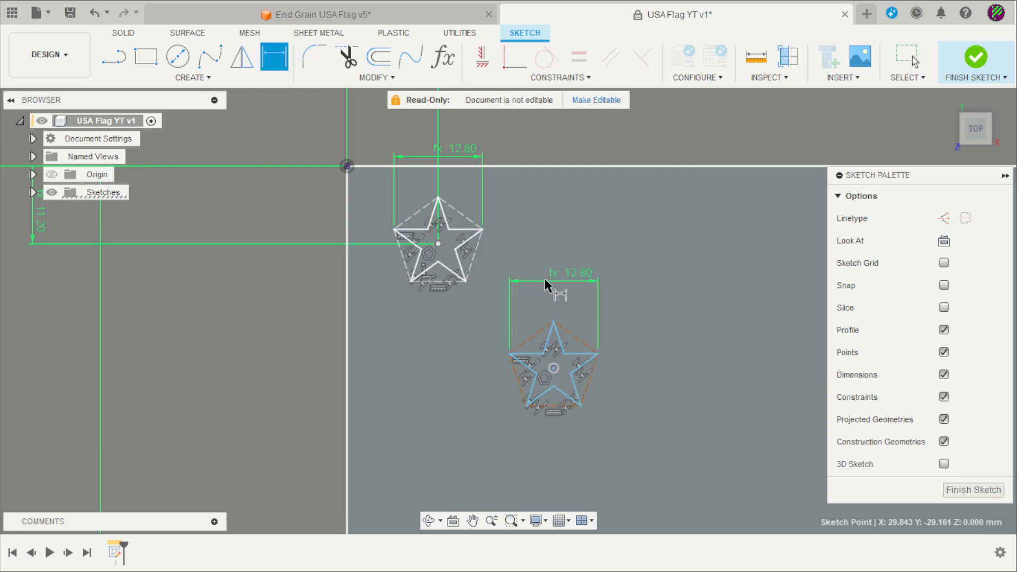
left_click(542, 165)
left_click(238, 212)
scroll(253, 231, "down", 2)
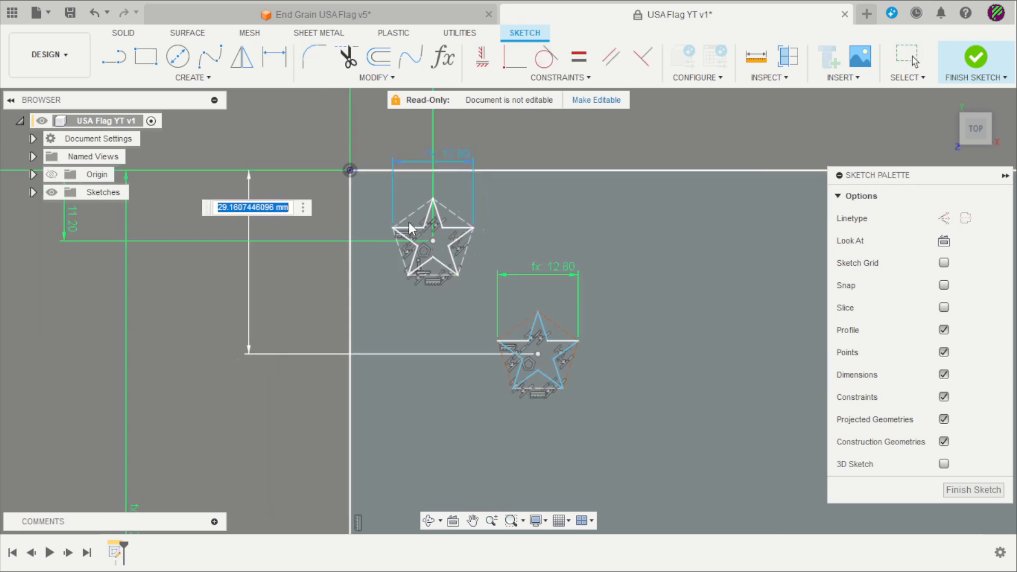
left_click(167, 215)
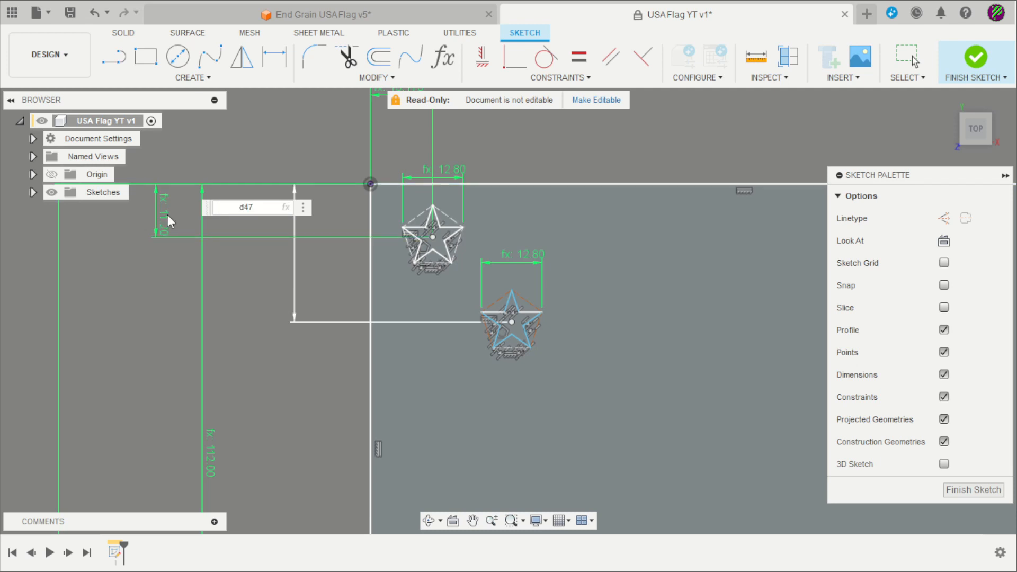
type("*2")
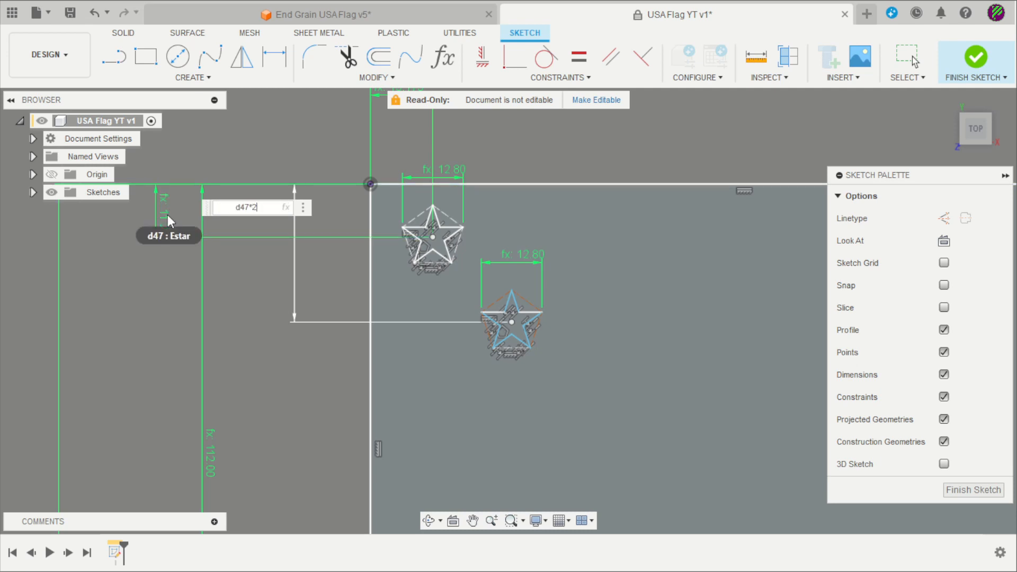
key("Return")
scroll(432, 170, "up", 2)
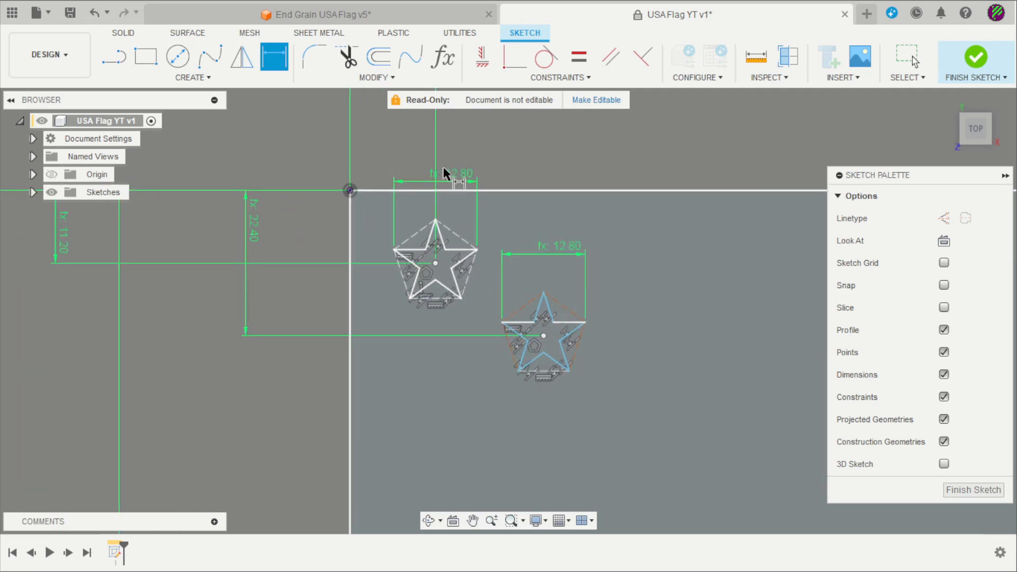
Place the copied star 26.347 from the left edge as d48*2
left_click(544, 335)
left_click(350, 243)
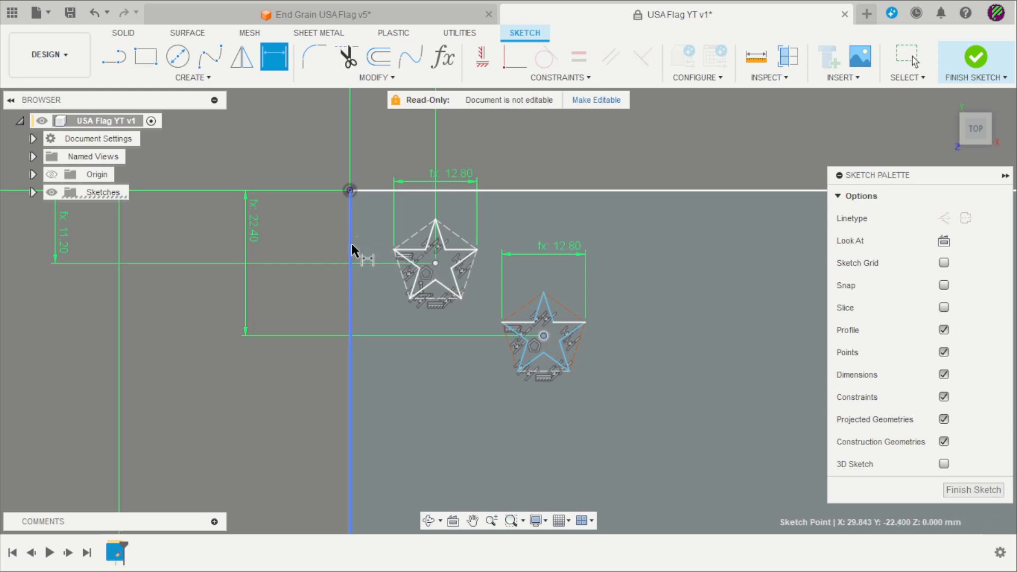
left_click(383, 126)
scroll(457, 211, "down", 3)
scroll(435, 196, "up", 3)
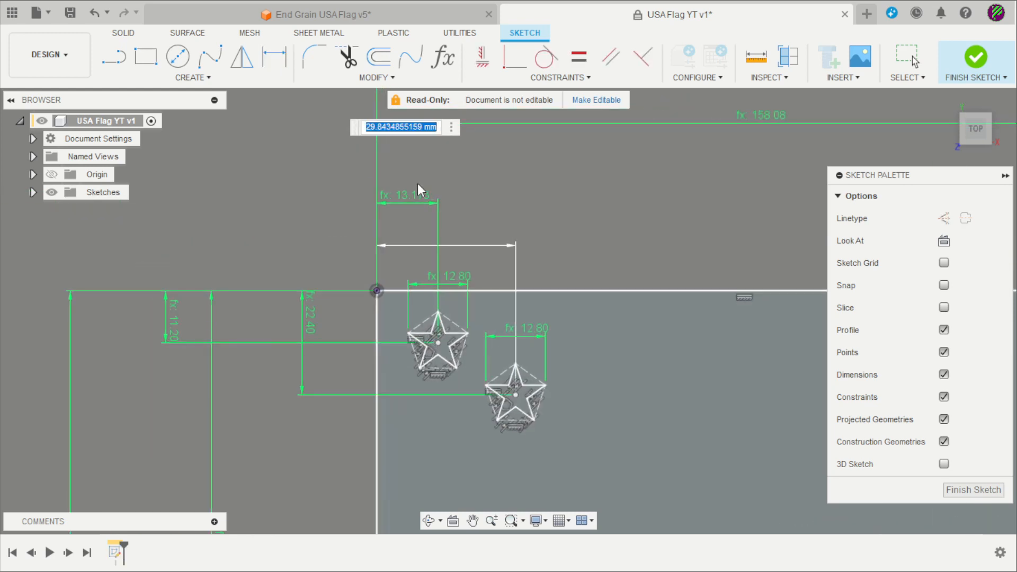
type("d48*2")
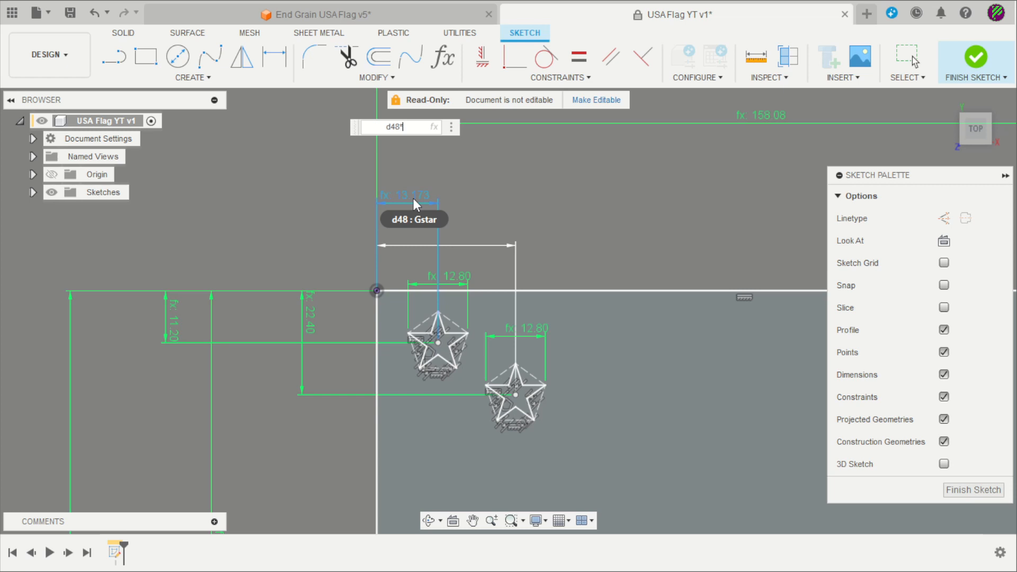
key("Return")
Start a Rectangular Pattern and window-select the upper star's 26 sketch entities as its objects
scroll(416, 196, "down", 3)
scroll(419, 195, "up", 2)
middle_click_drag(419, 195, 291, 120)
key("Escape")
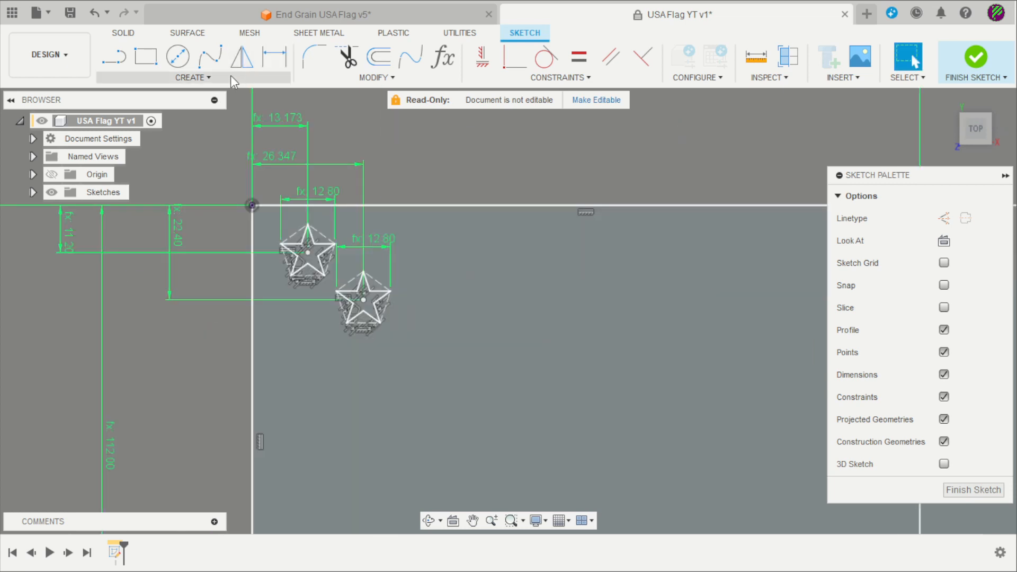
left_click(230, 76)
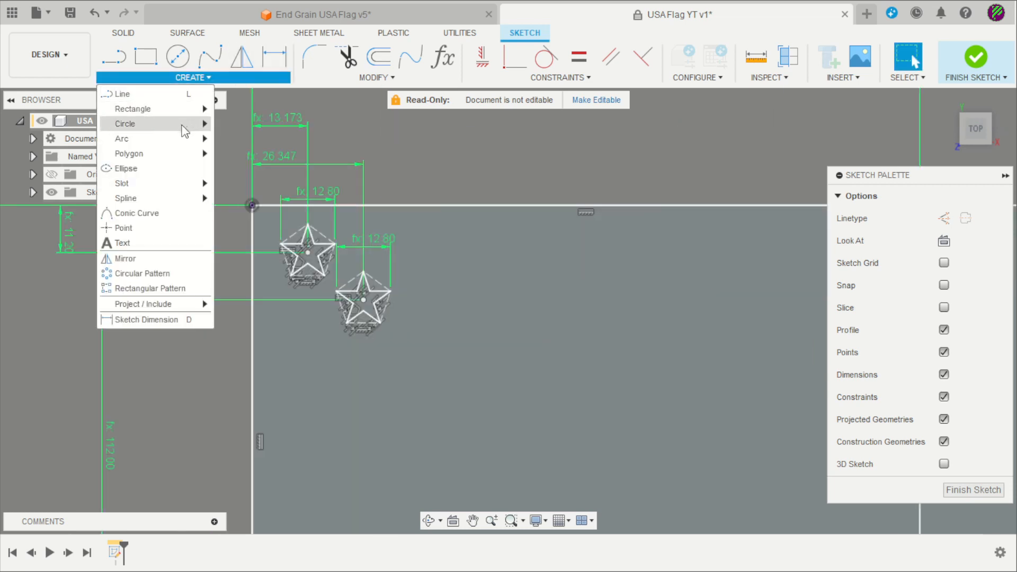
left_click(171, 290)
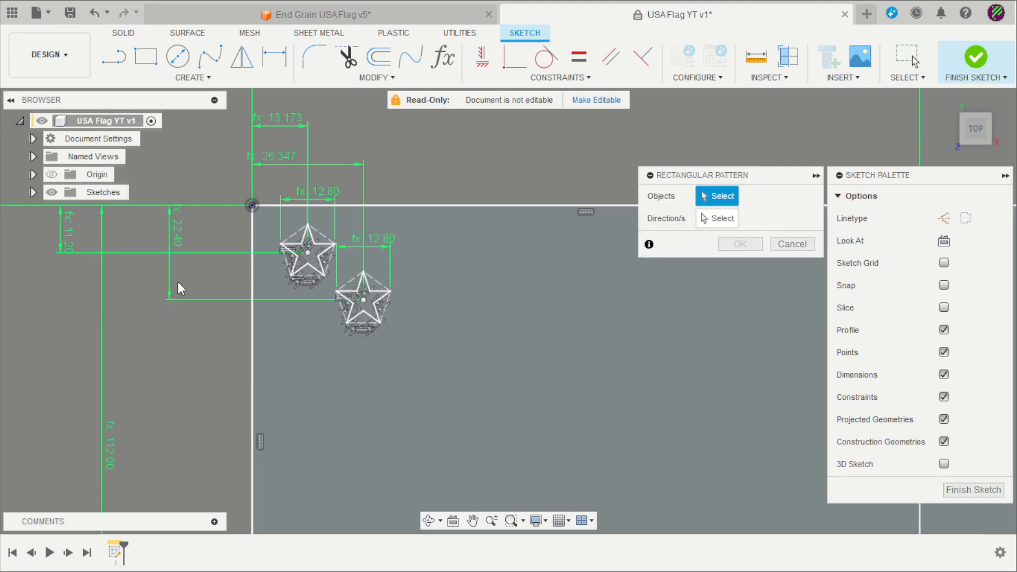
scroll(300, 239, "up", 3)
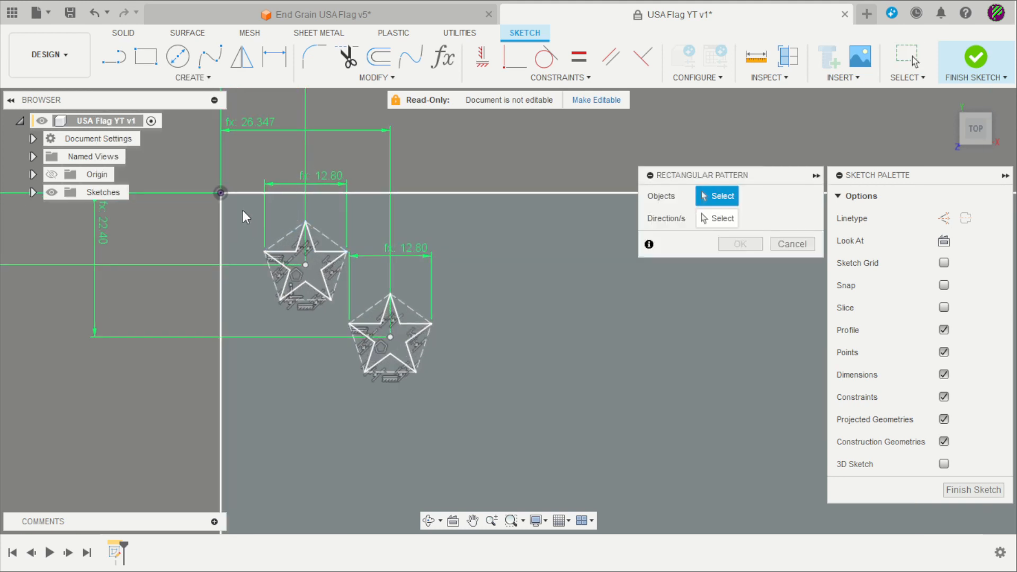
left_click_drag(243, 211, 353, 311)
scroll(288, 178, "down", 3)
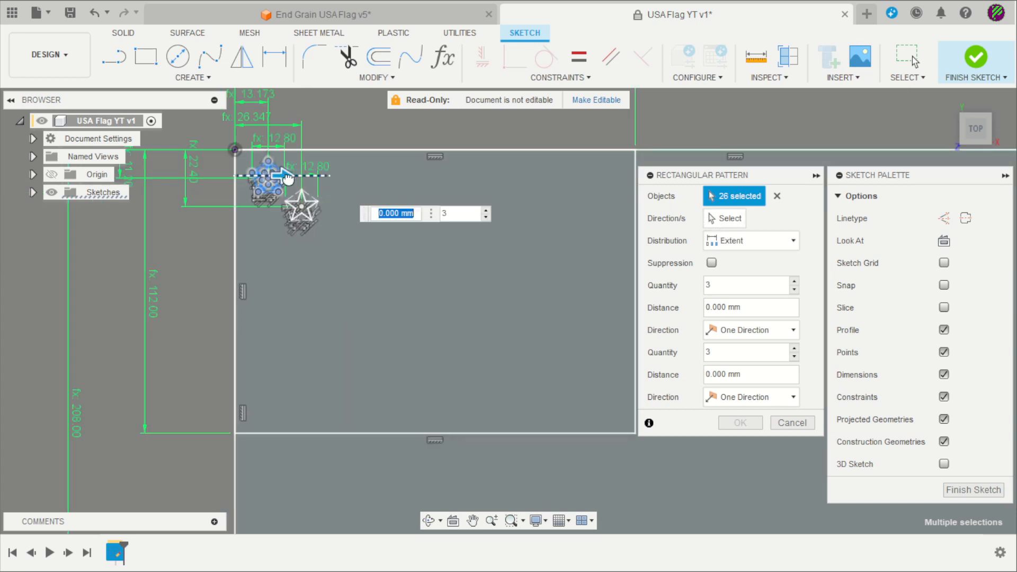
Lay the star out 6 columns by 5 rows using Spacing distribution
left_click_drag(287, 179, 582, 176)
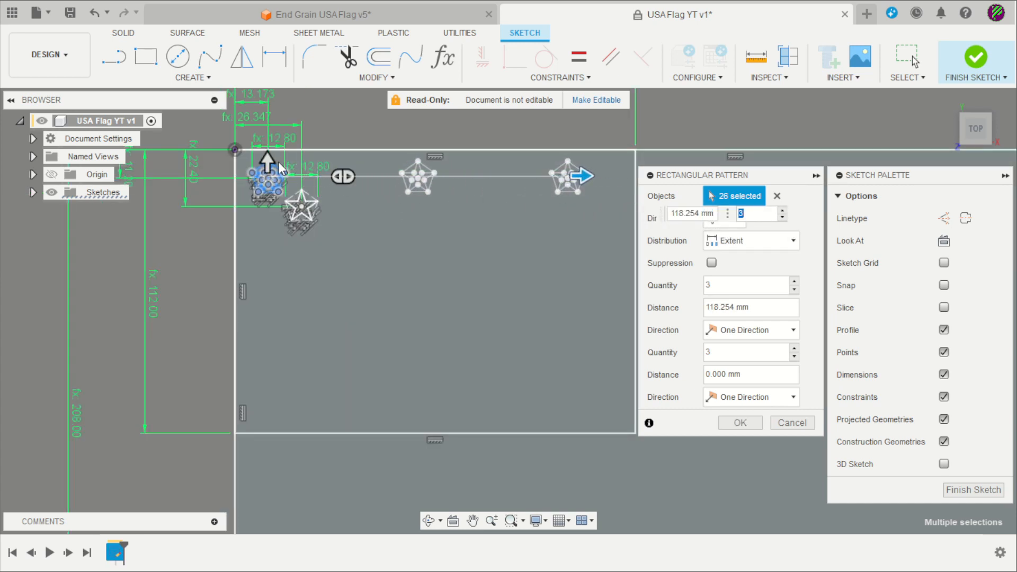
left_click_drag(279, 161, 263, 377)
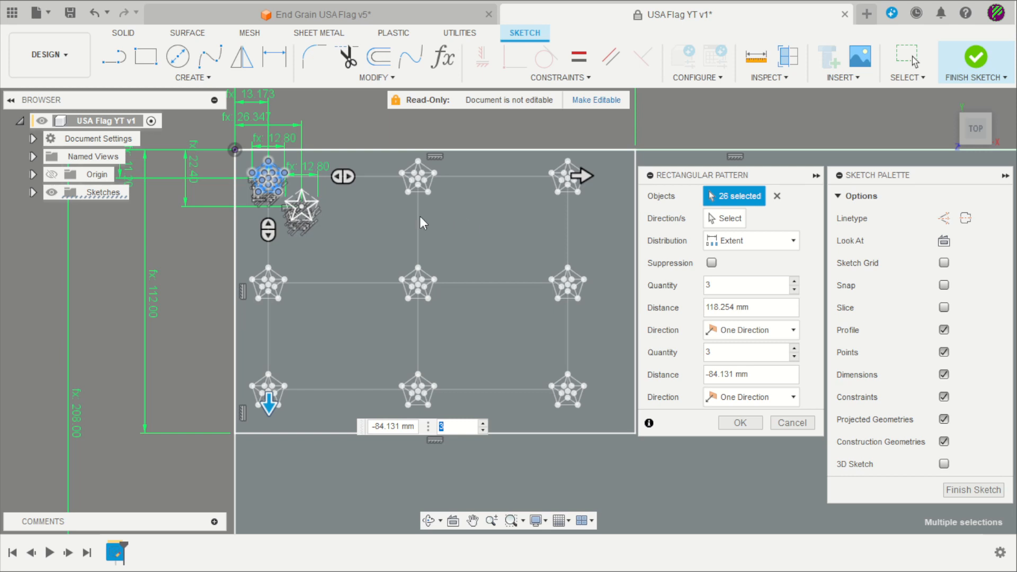
left_click(762, 242)
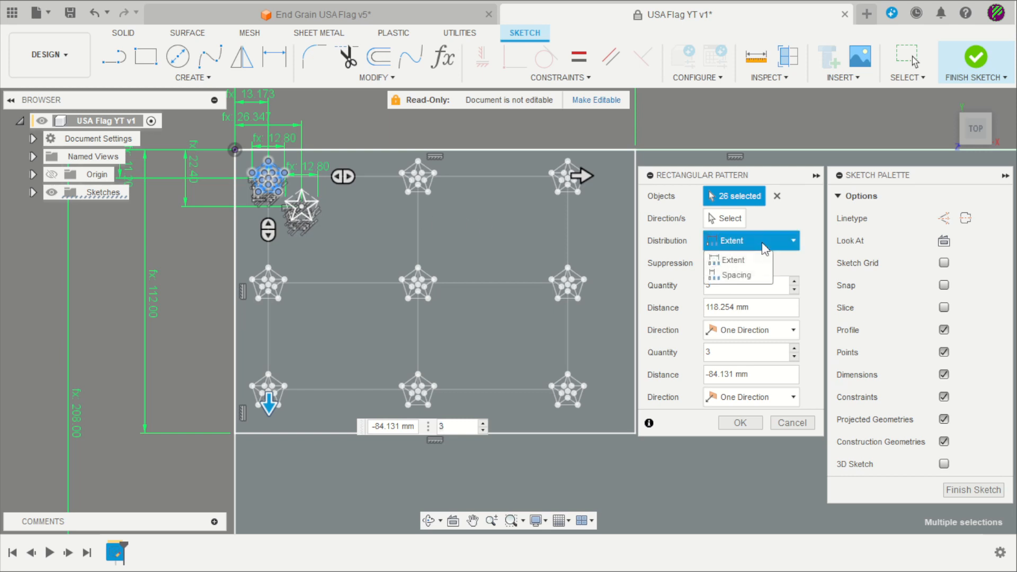
left_click(752, 274)
scroll(392, 249, "down", 3)
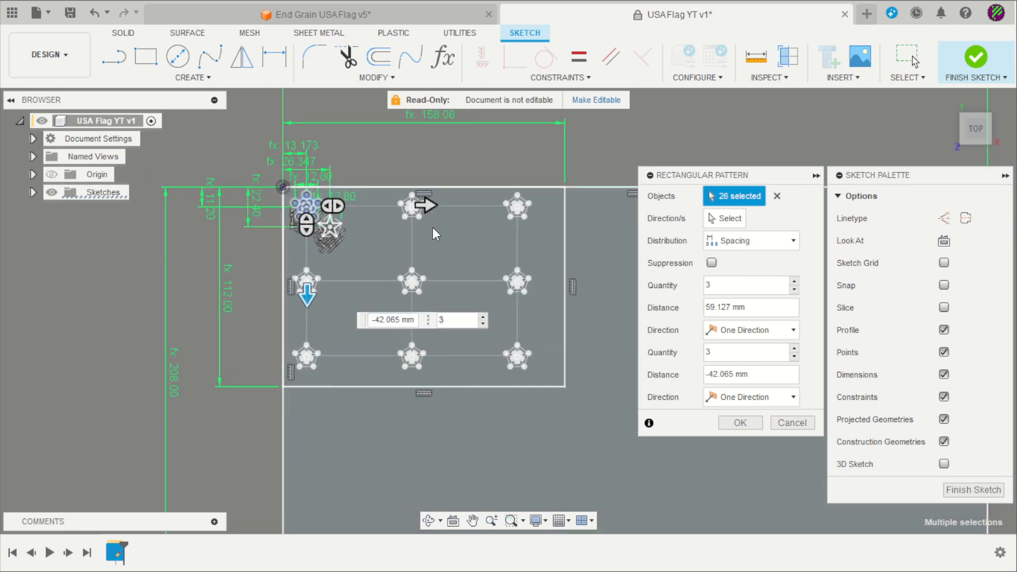
left_click_drag(443, 209, 454, 208)
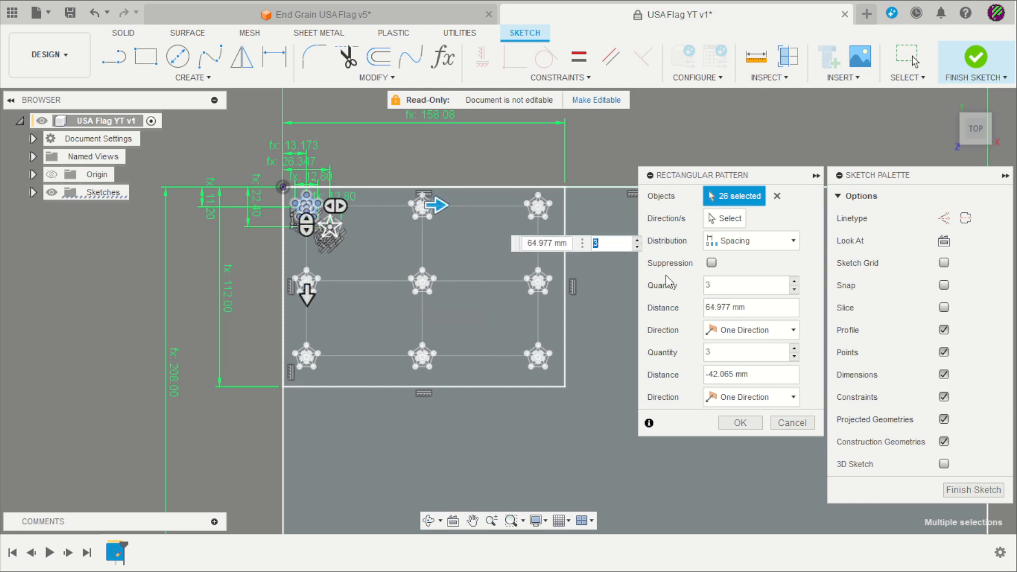
left_click(795, 282)
left_click(795, 282)
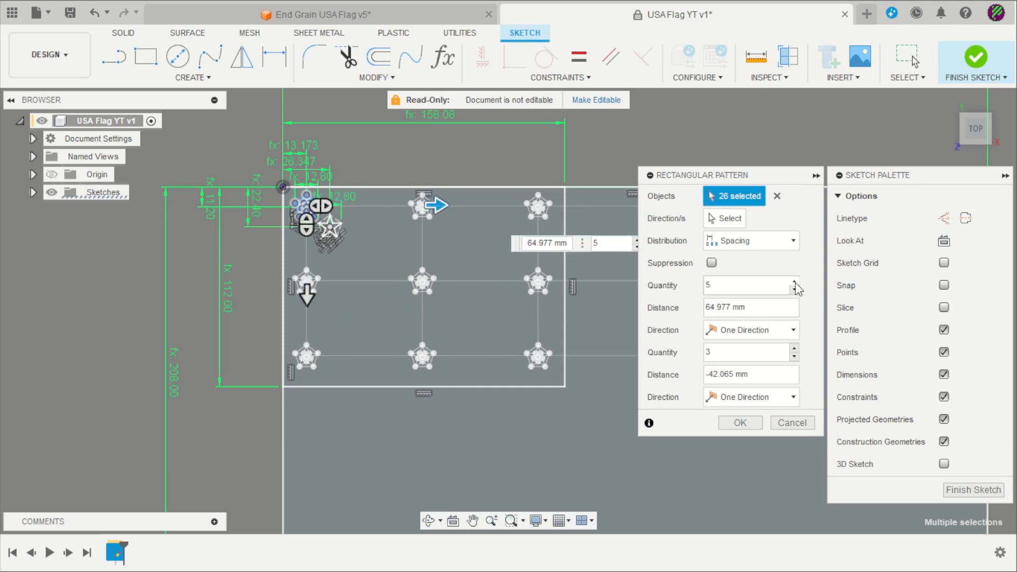
left_click(795, 281)
left_click(795, 348)
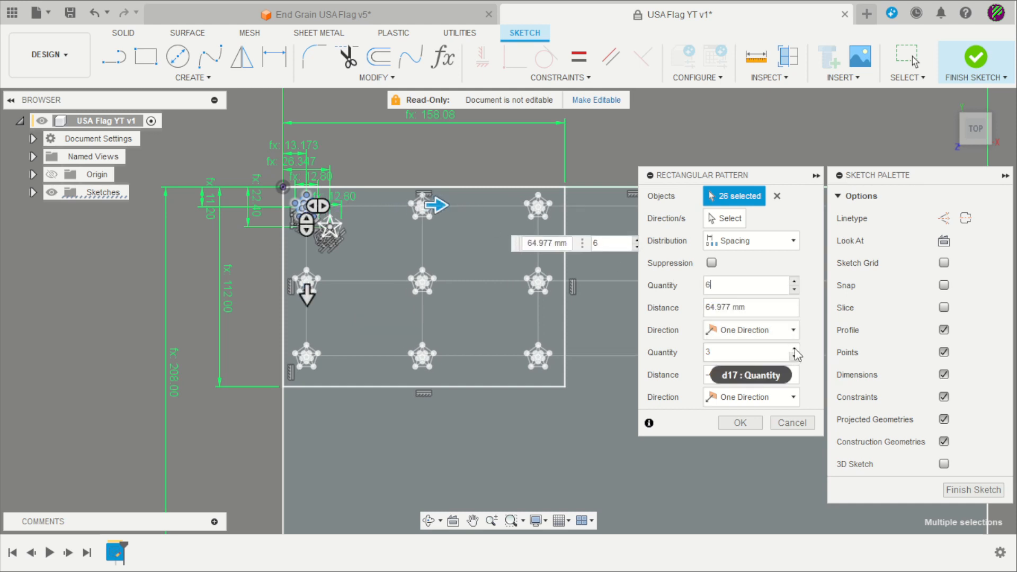
left_click(794, 348)
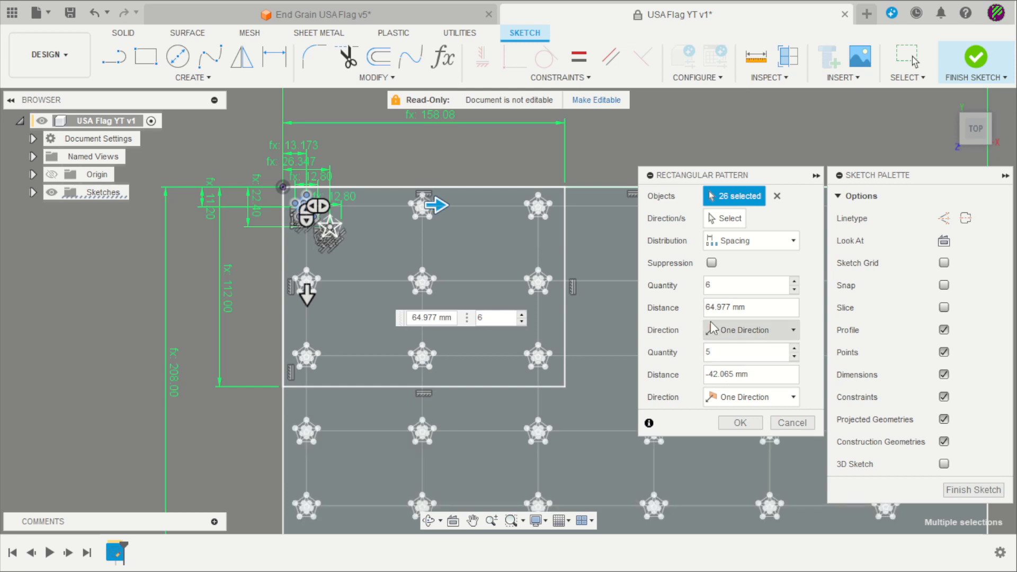
Set column spacing to Gstar*2 and row spacing to Estar*2, then commit the pattern
left_click_drag(751, 307, 697, 312)
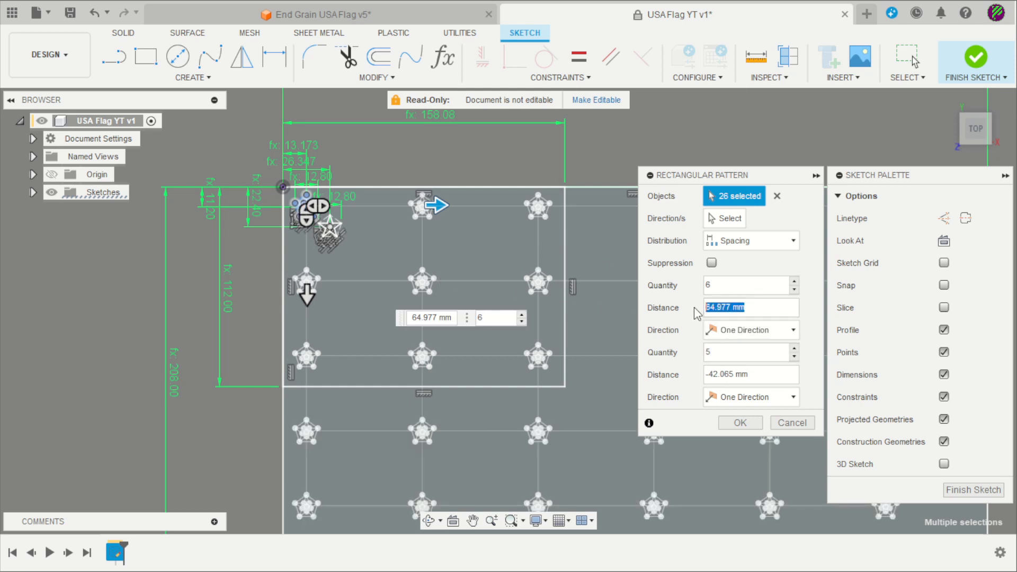
type("g")
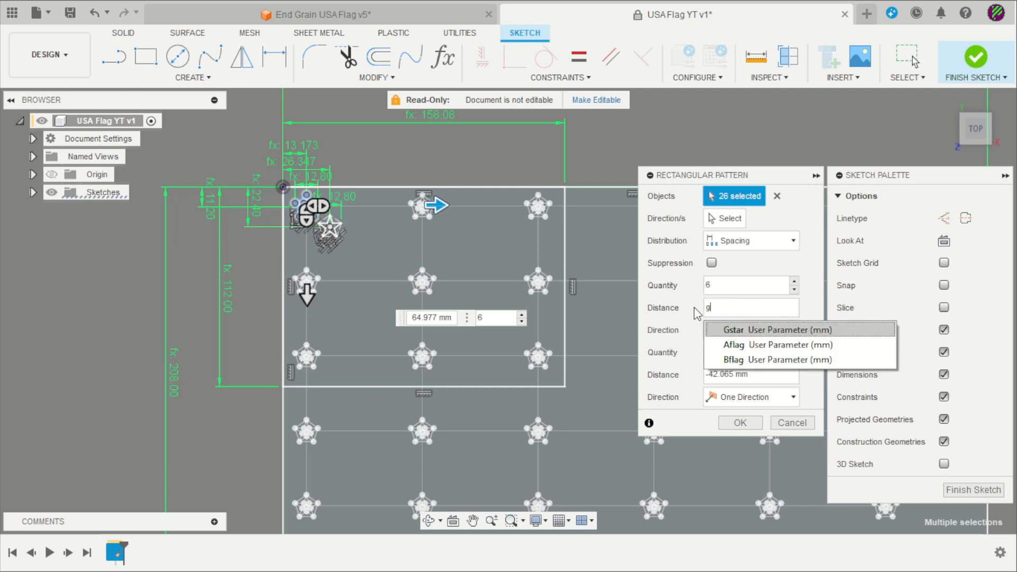
key("Return")
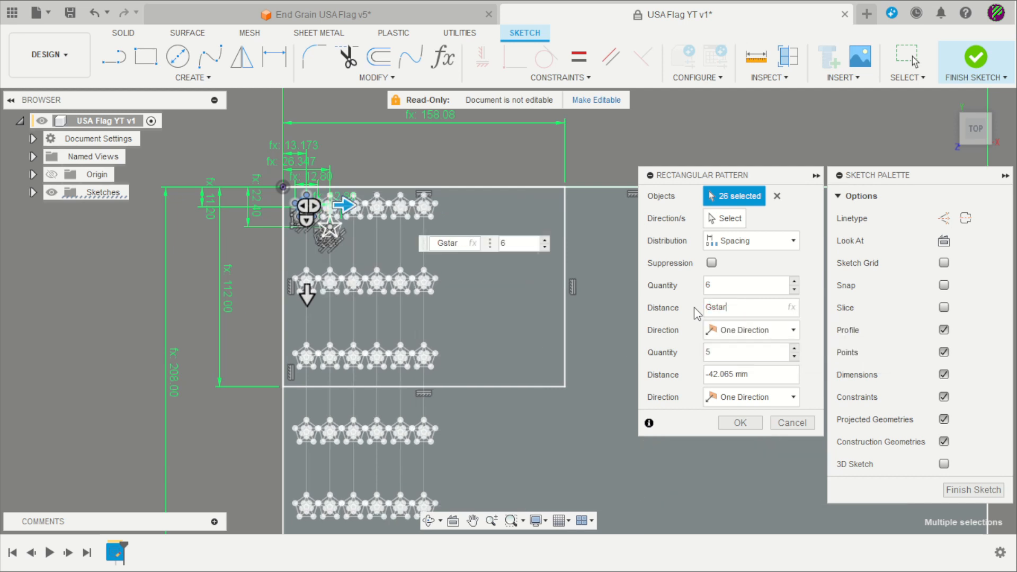
type("*2")
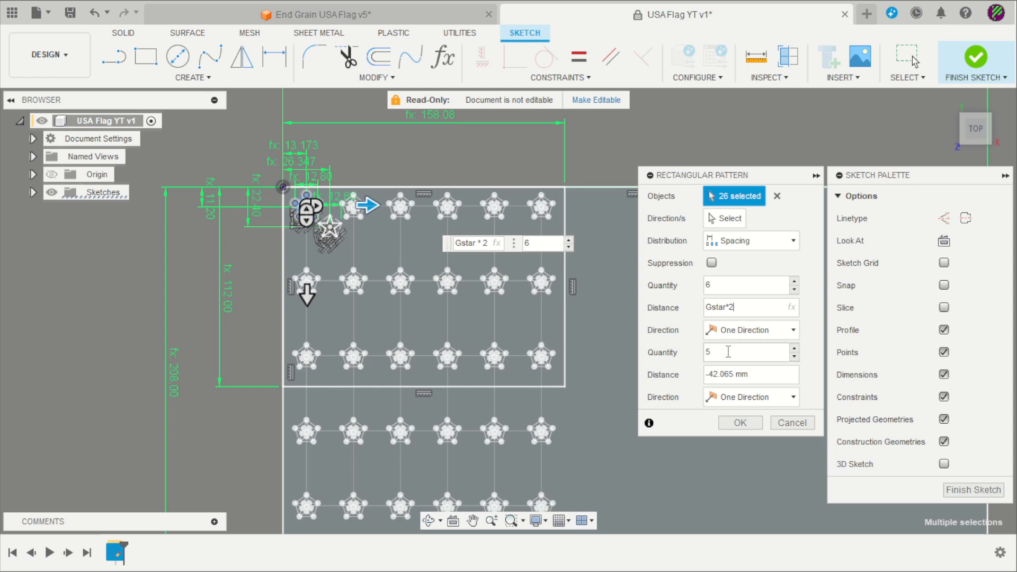
left_click_drag(751, 375, 713, 381)
type("Gstar*2")
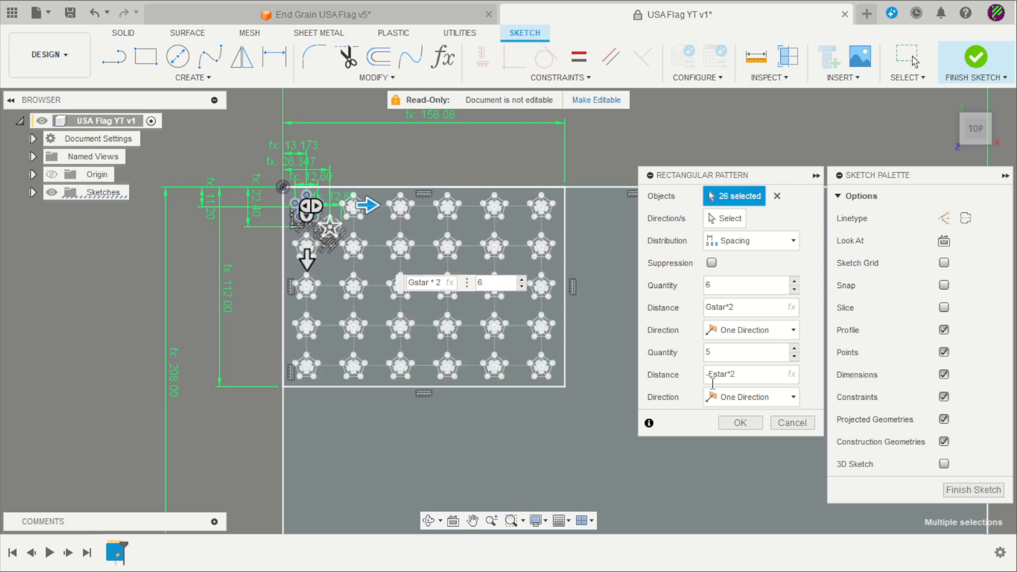
left_click(740, 422)
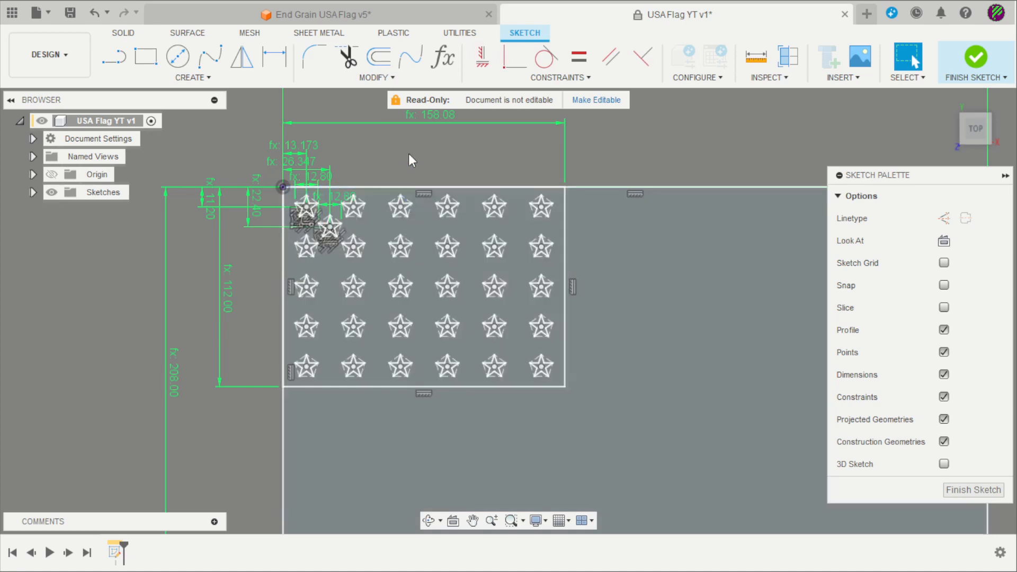
Zoom in on the top-left stars and start a second Rectangular Pattern
scroll(376, 164, "up", 3)
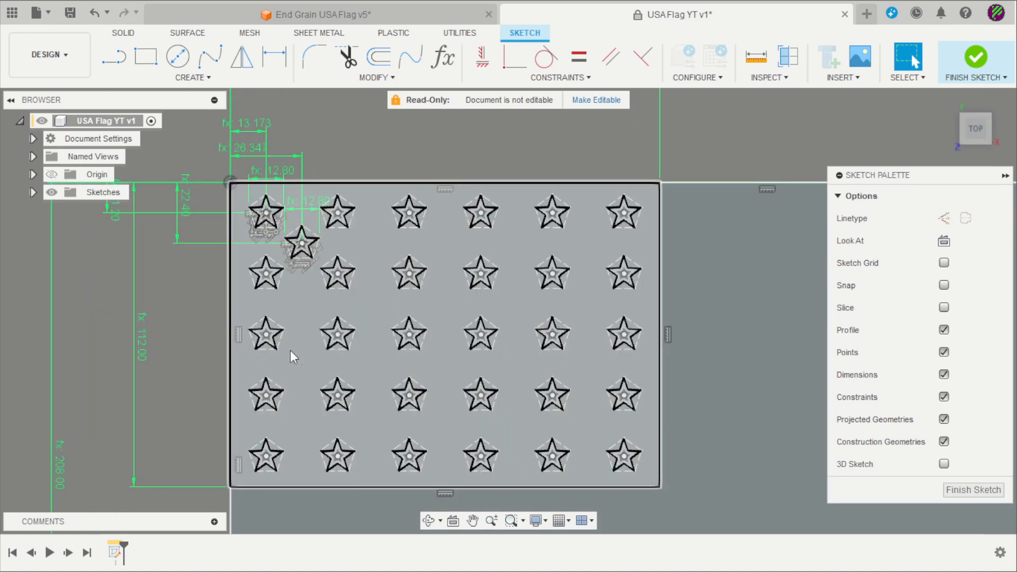
scroll(256, 228, "up", 5)
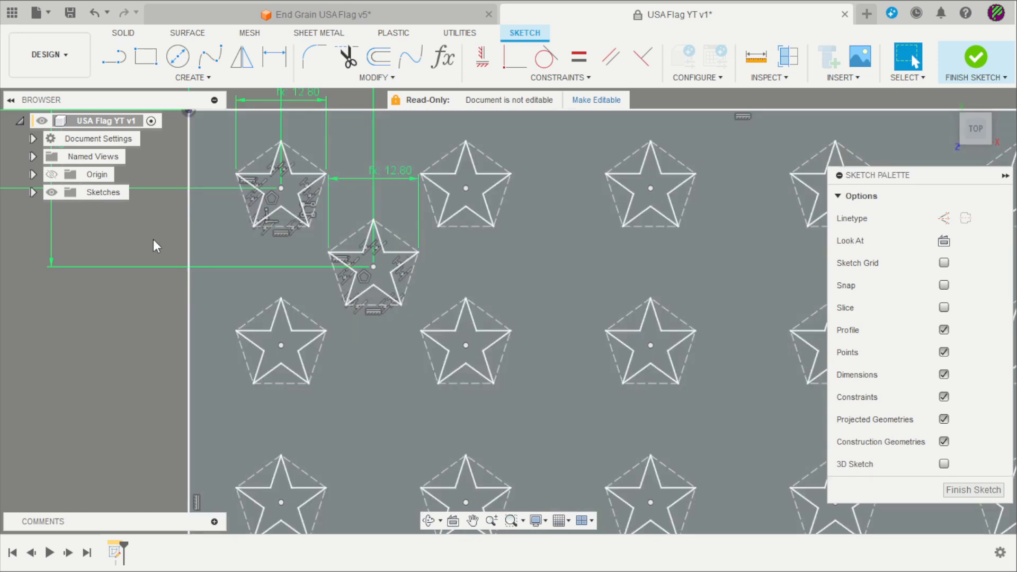
left_click(207, 79)
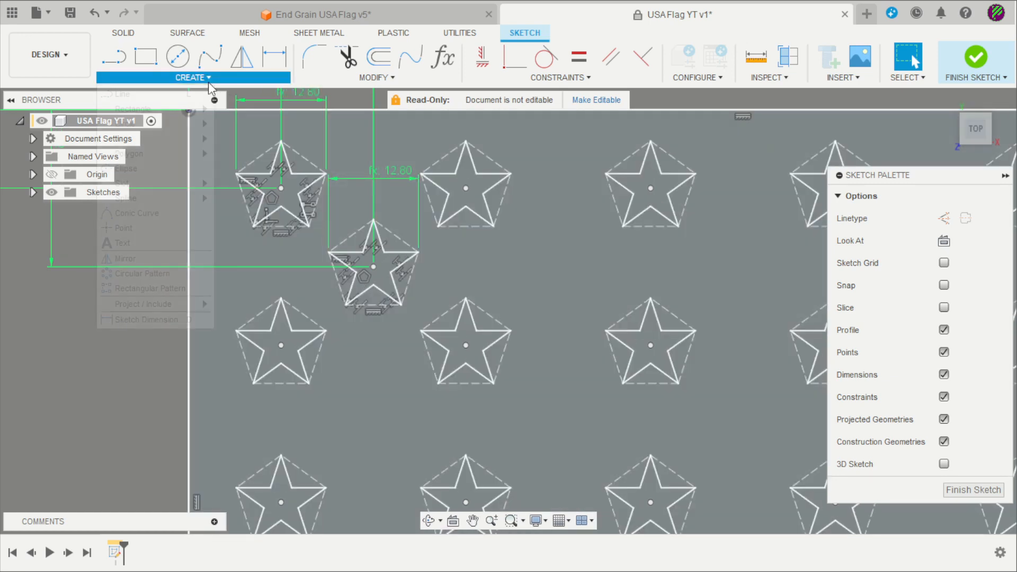
mouse_move(136, 197)
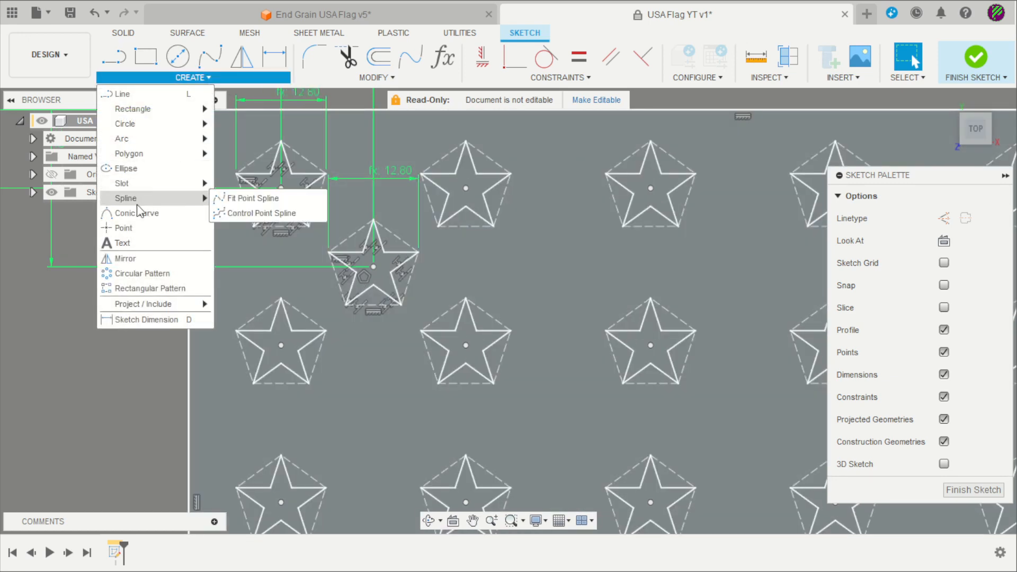
left_click(141, 288)
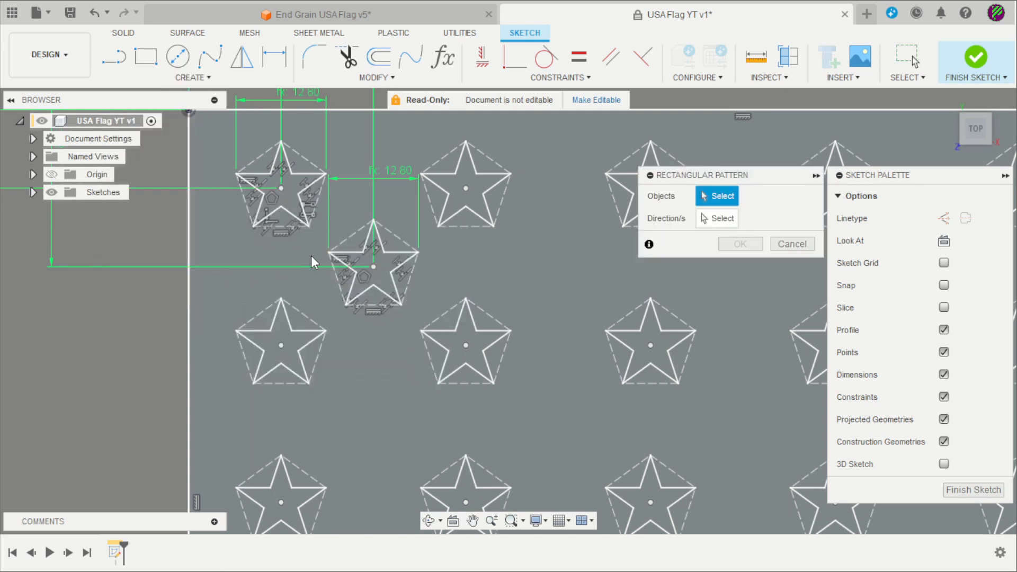
Pattern the middle offset star to the right with Gstar*2 column spacing
scroll(319, 231, "up", 2)
left_click_drag(320, 210, 467, 347)
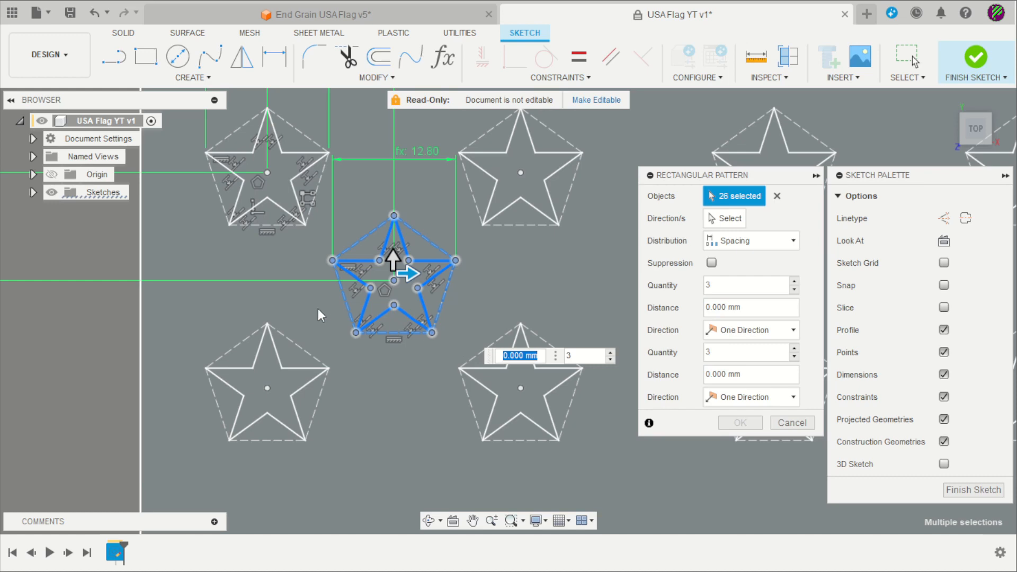
scroll(318, 310, "down", 5)
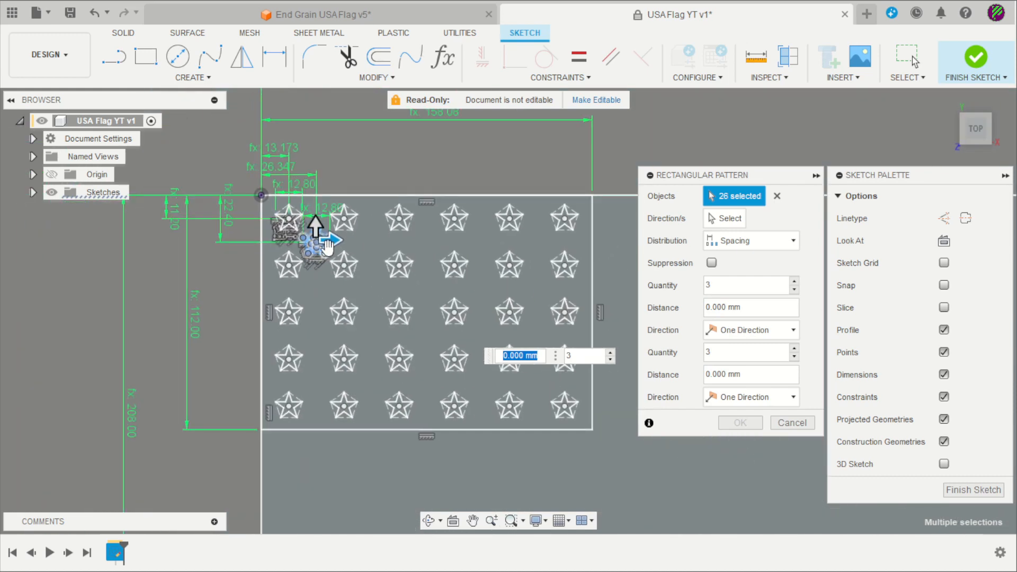
left_click_drag(327, 242, 444, 241)
key("Tab")
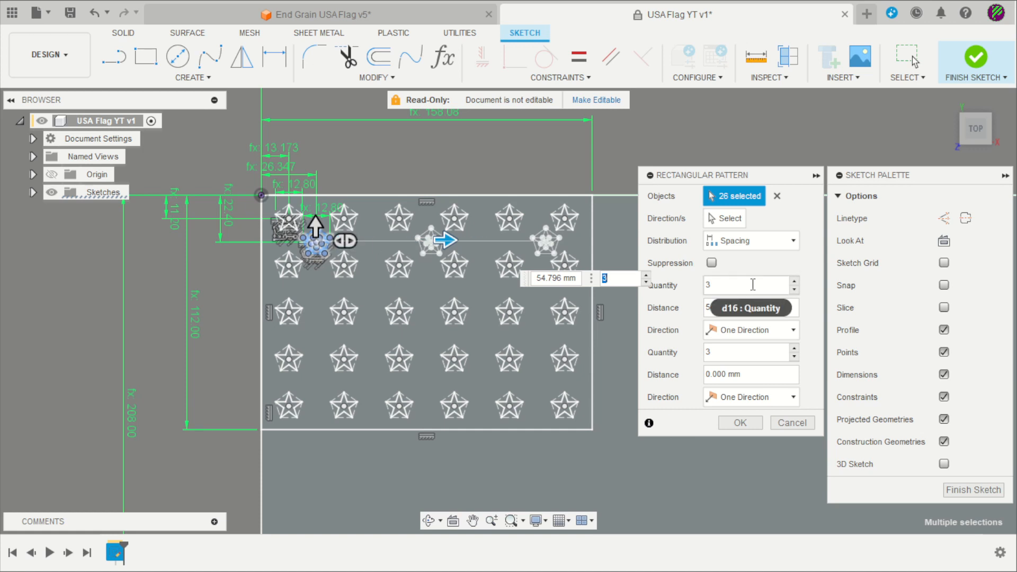
left_click(793, 280)
key("Tab")
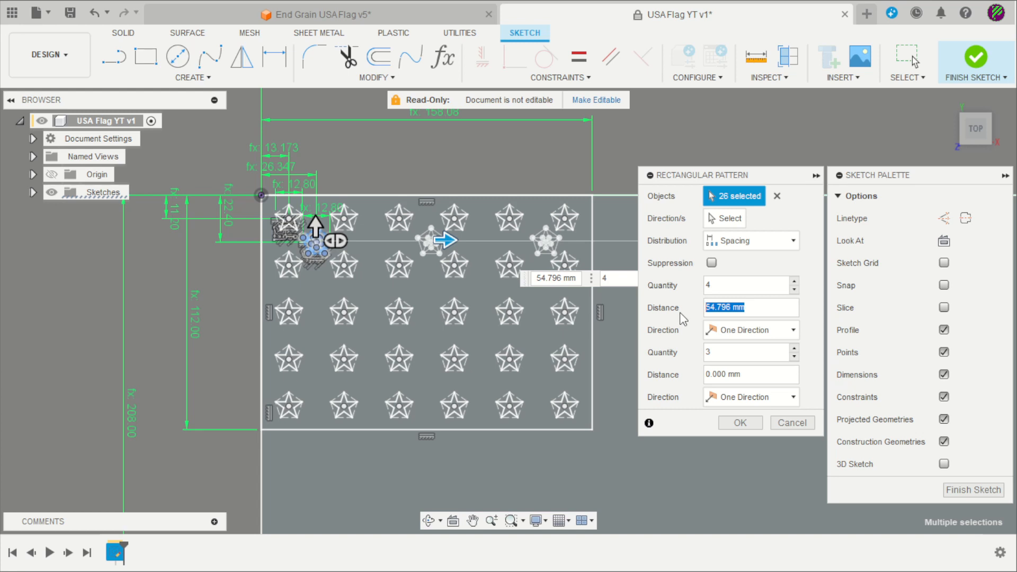
type("g")
key("Return")
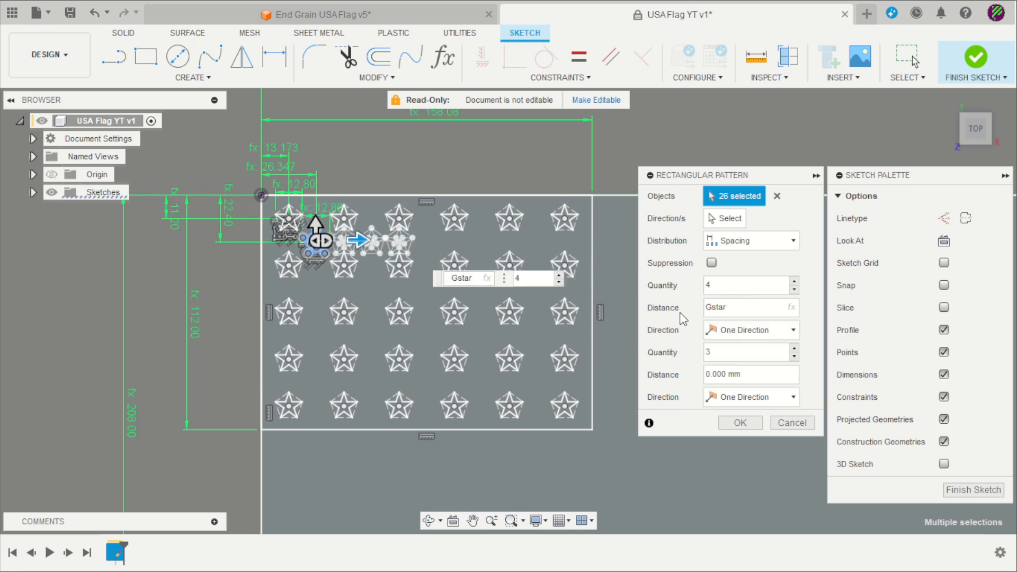
type("*2")
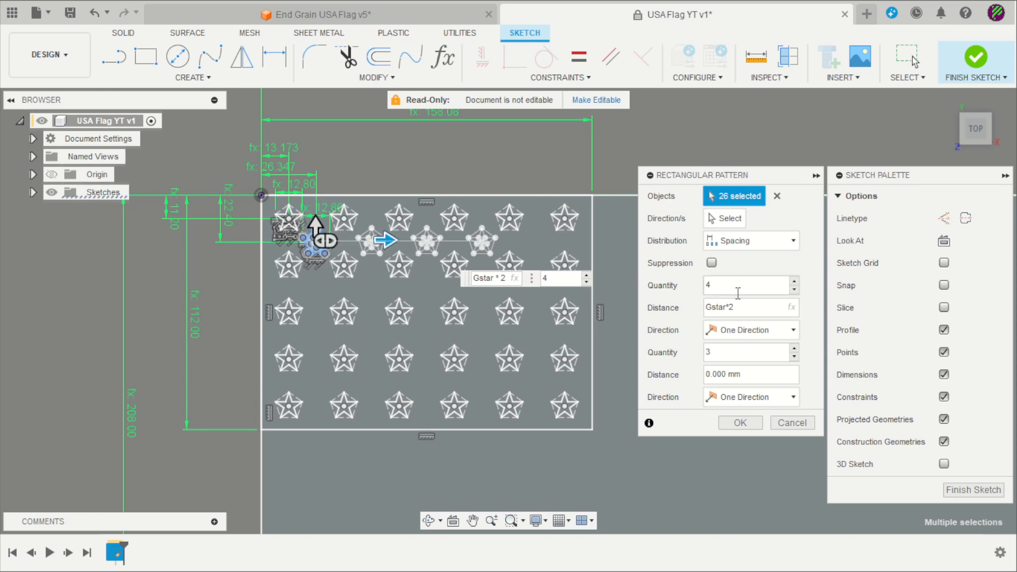
Make it 5 columns by 4 rows with Estar*2 row spacing and commit the pattern
left_click(794, 281)
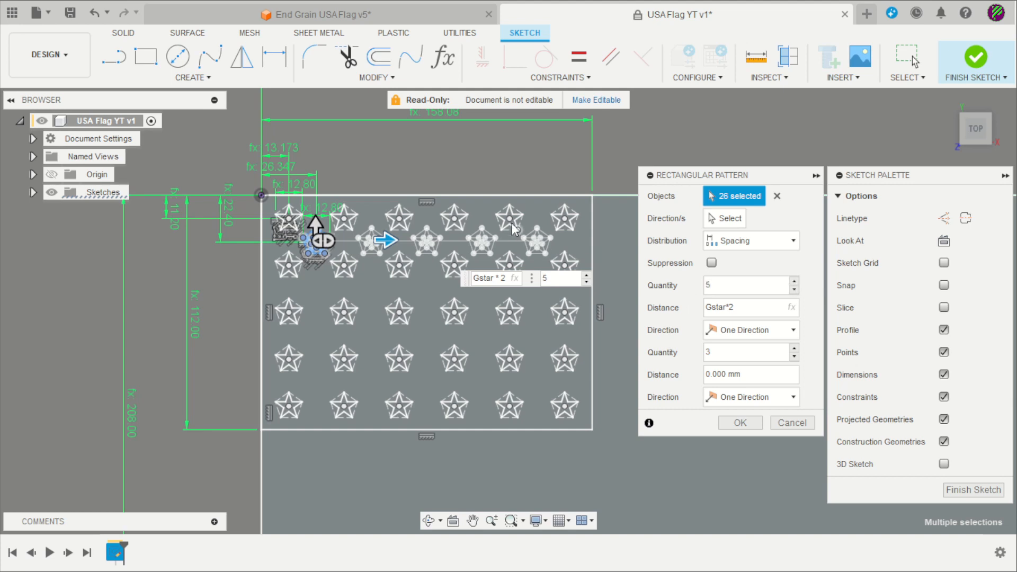
left_click_drag(316, 224, 319, 278)
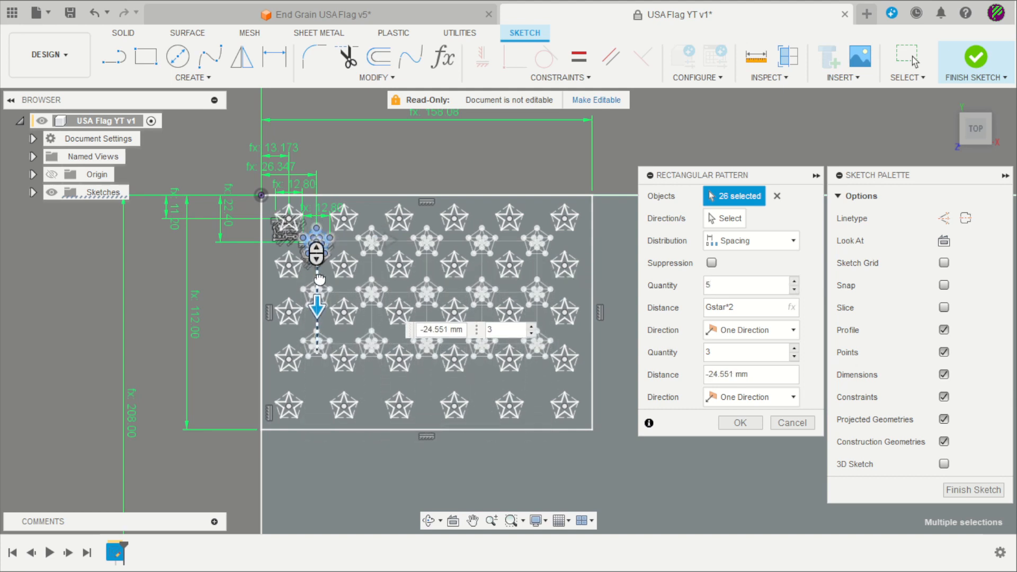
left_click(795, 348)
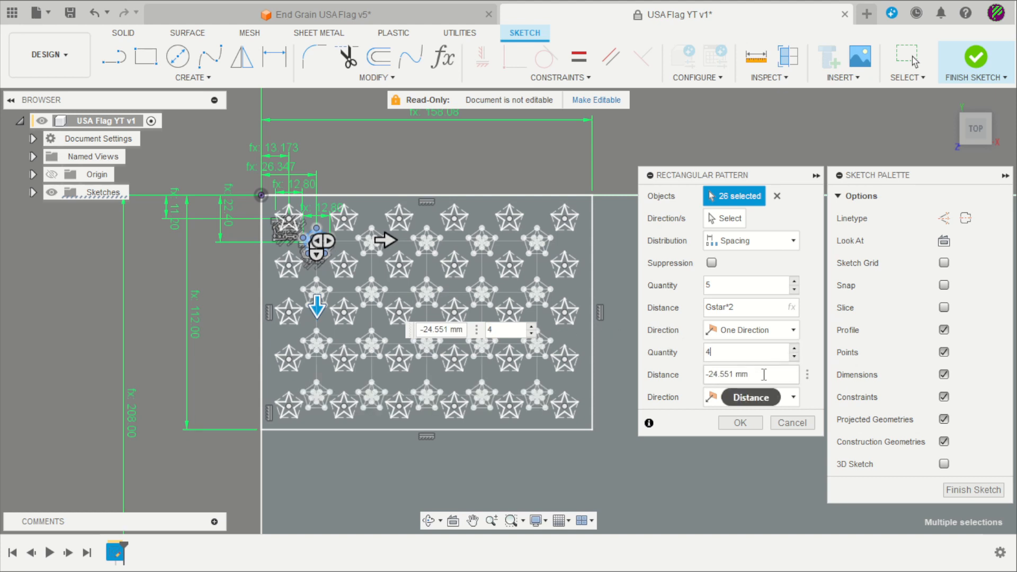
left_click_drag(750, 375, 710, 377)
type("e")
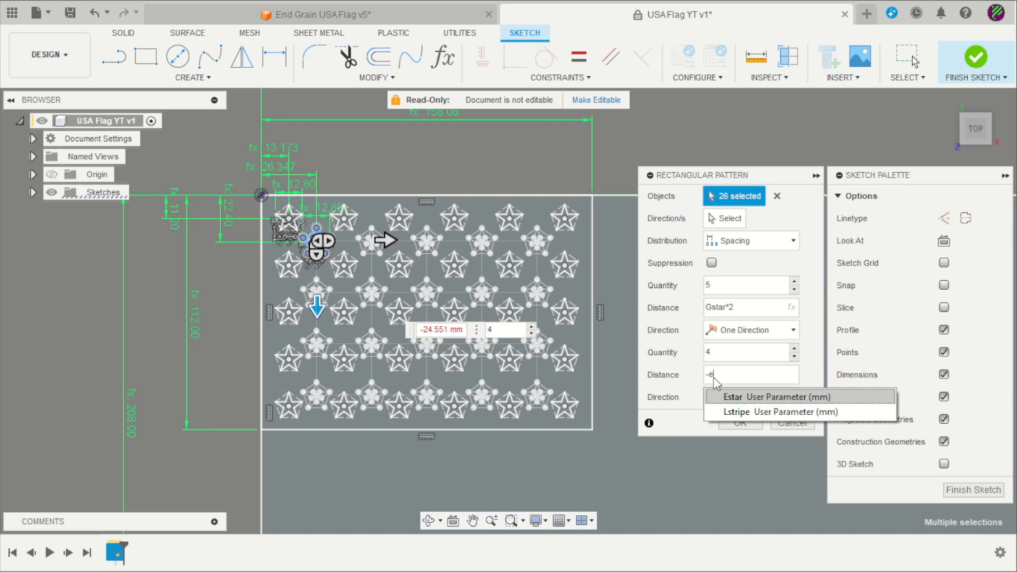
key("Return")
type("*")
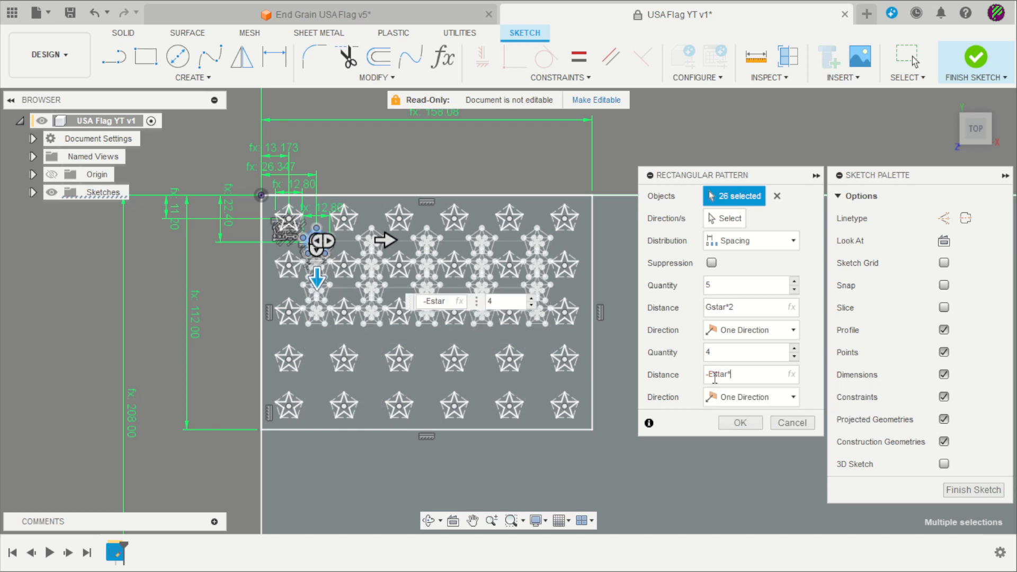
type("2")
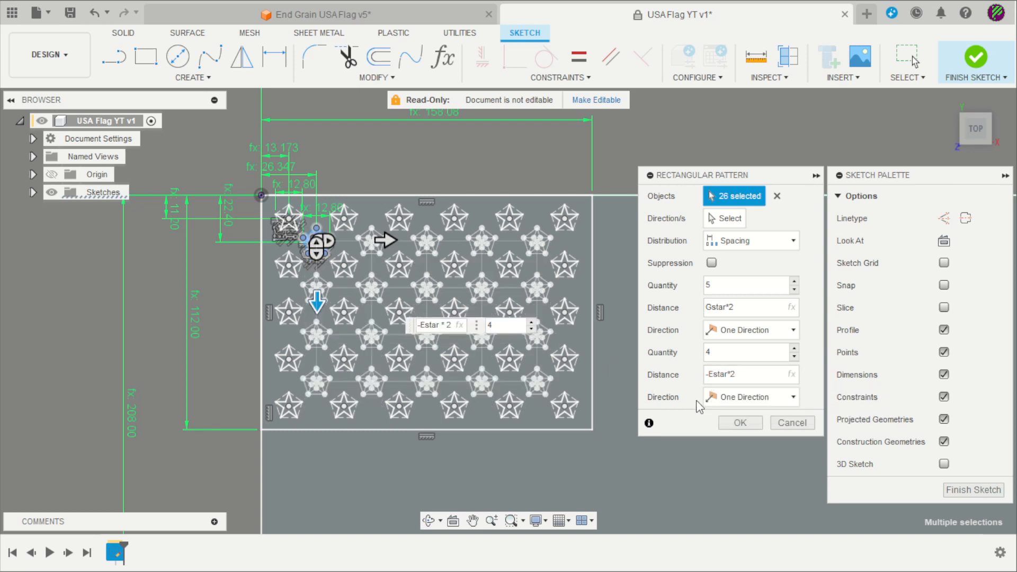
left_click(740, 423)
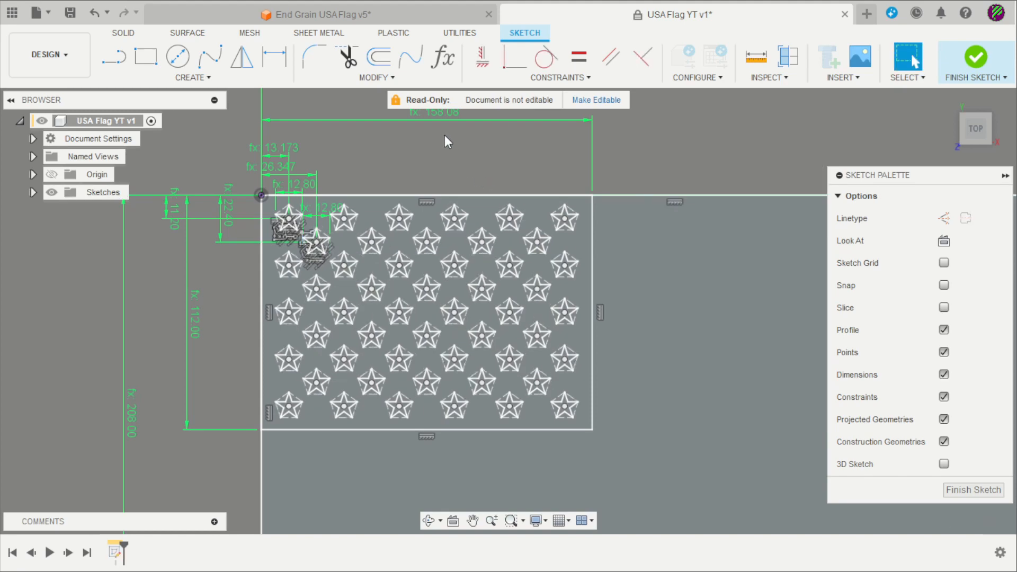
Zoom over the 50-star canton and full flag outline, then start the Line tool
scroll(298, 229, "up", 5)
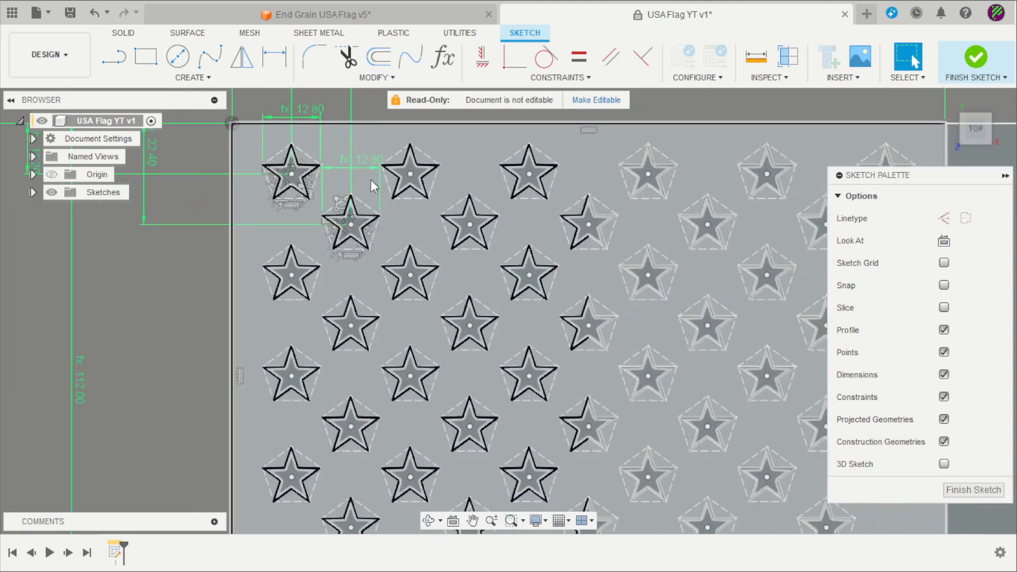
scroll(360, 185, "down", 5)
scroll(651, 147, "up", 2)
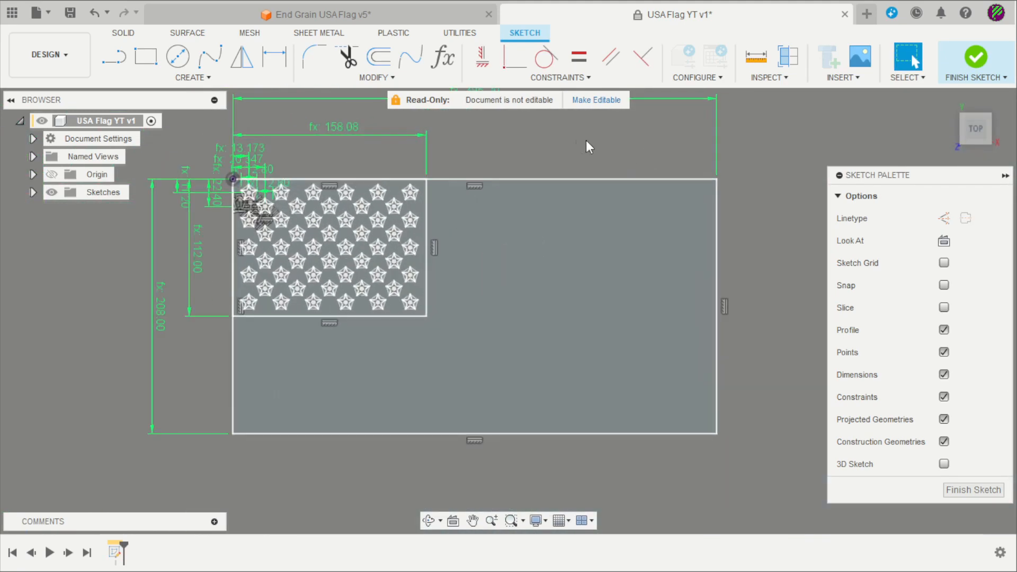
key("l")
scroll(598, 231, "up", 1)
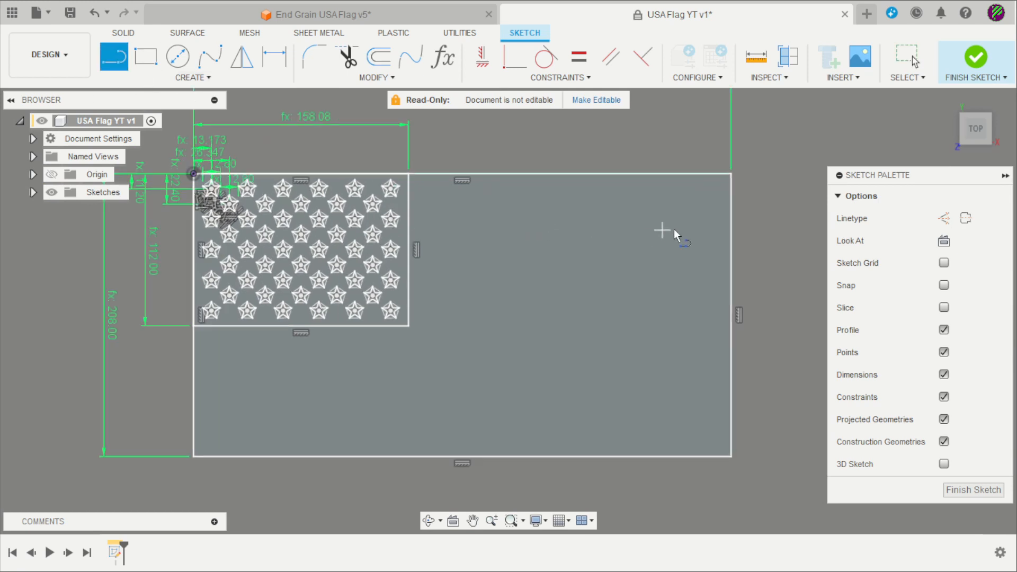
Draw a stripe line from the flag's right edge to the canton, dimensioned Lstripe (16.00 mm) below the top edge
left_click(726, 217)
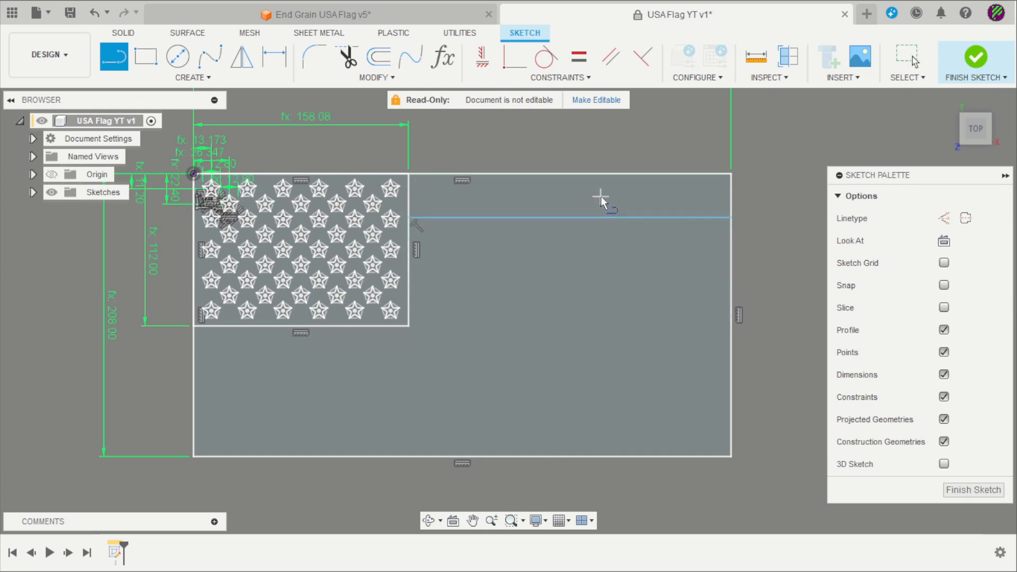
key("Escape")
key("d")
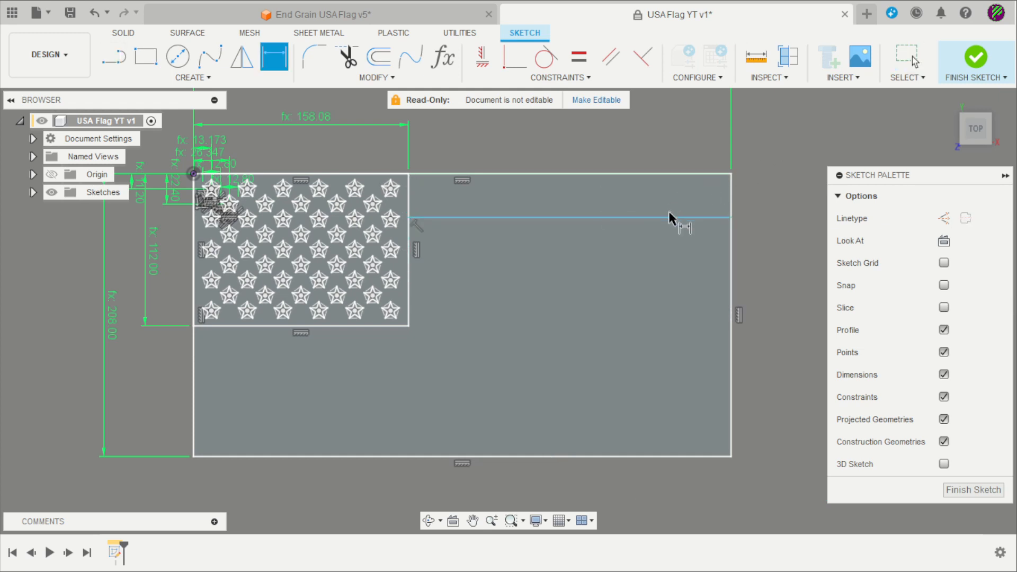
left_click(670, 217)
left_click(677, 173)
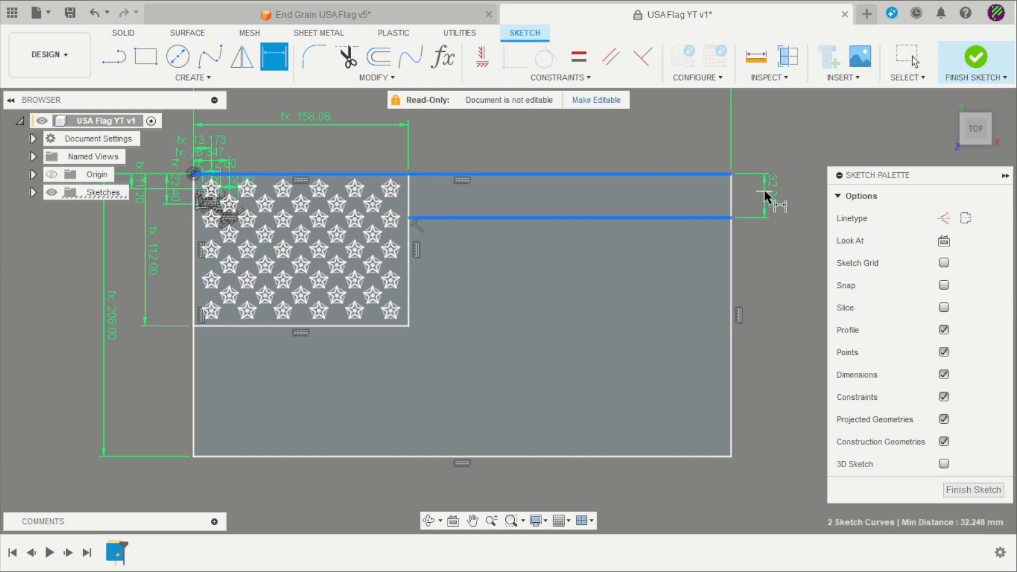
left_click(765, 194)
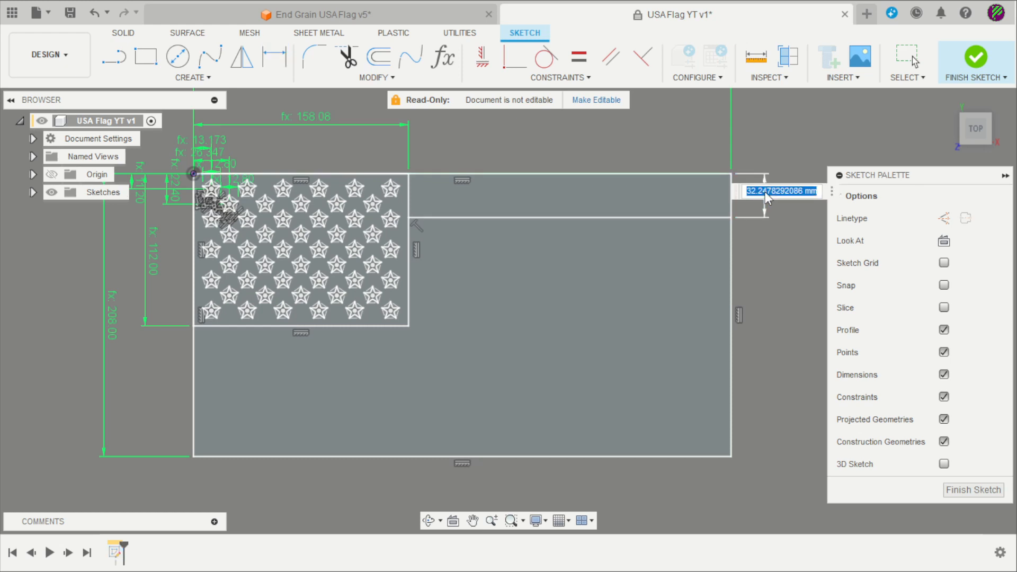
type("l")
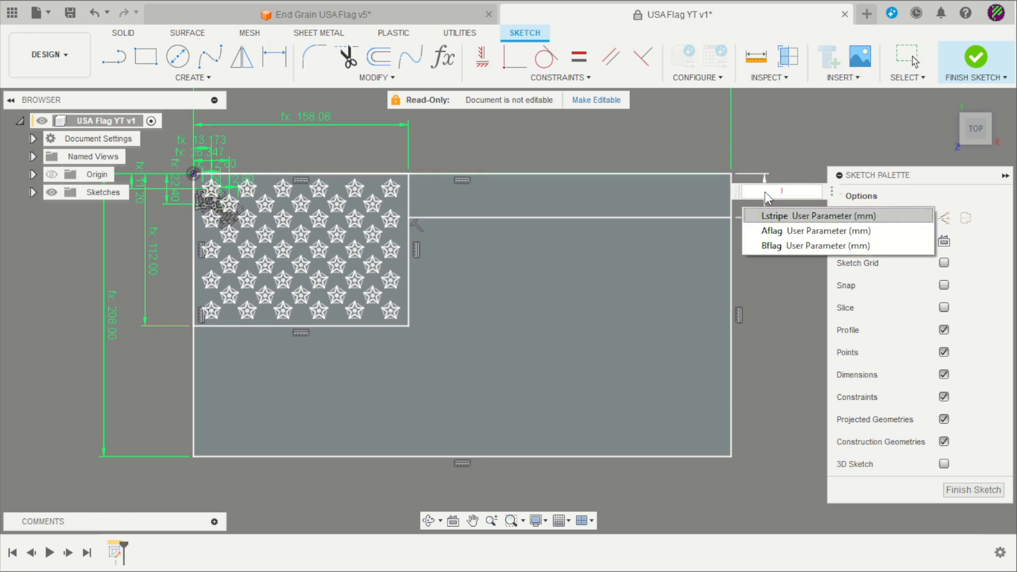
key("Return")
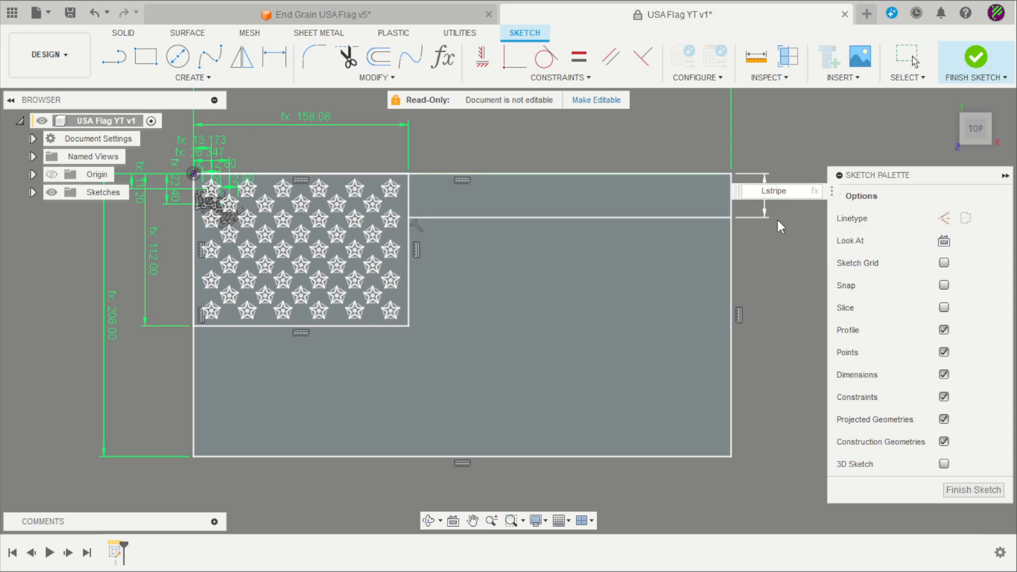
key("Return")
scroll(777, 199, "down", 2)
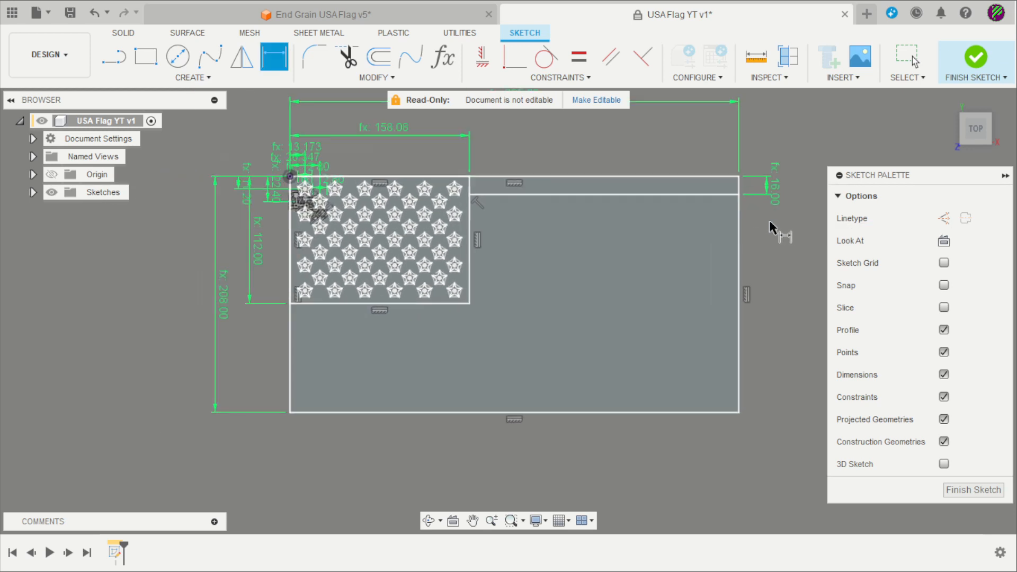
key("Escape")
middle_click_drag(627, 213, 578, 214)
scroll(579, 214, "up", 2)
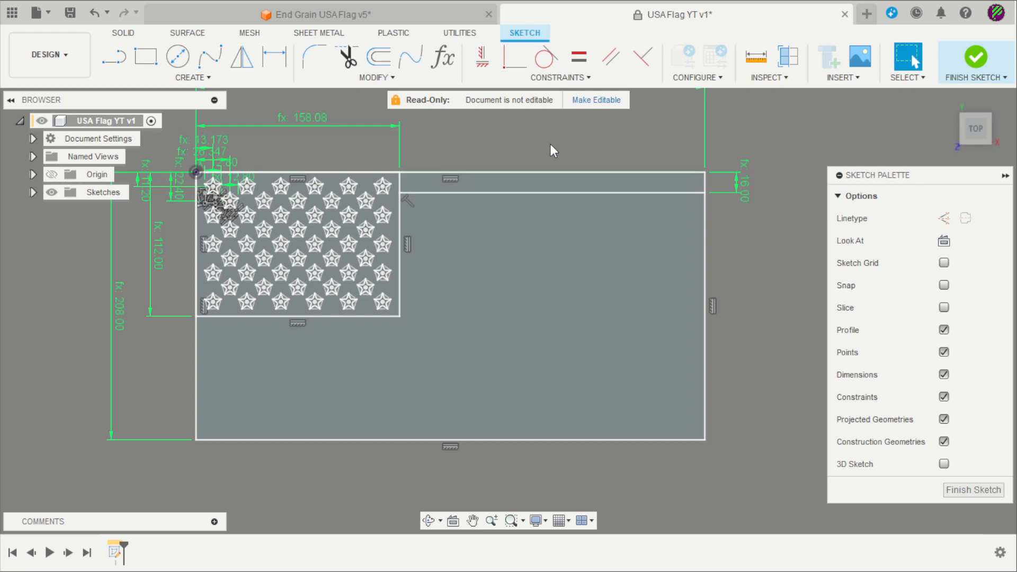
Start a Rectangular Pattern on the stripe line, directed downward across the flag
left_click(204, 79)
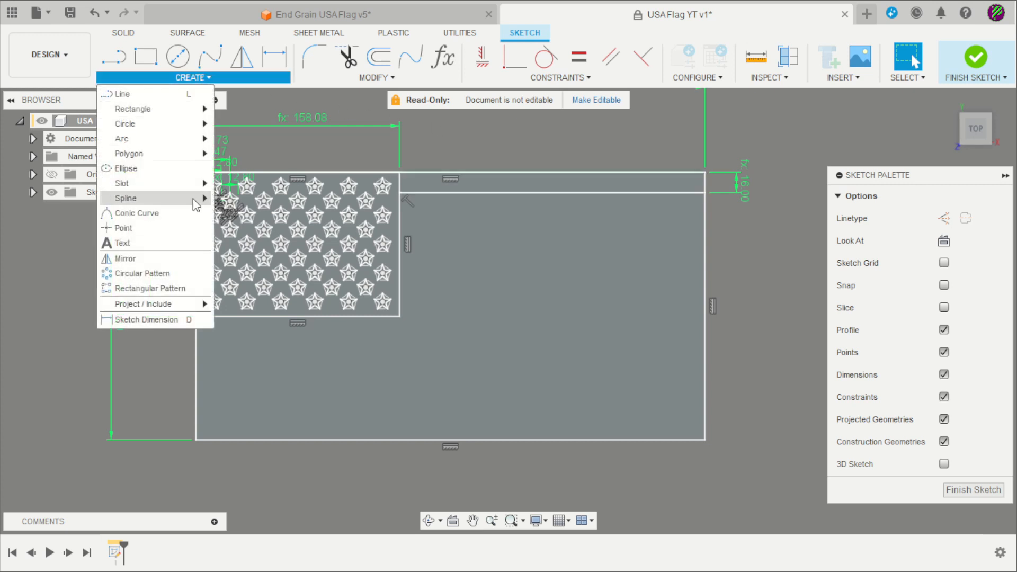
left_click(159, 289)
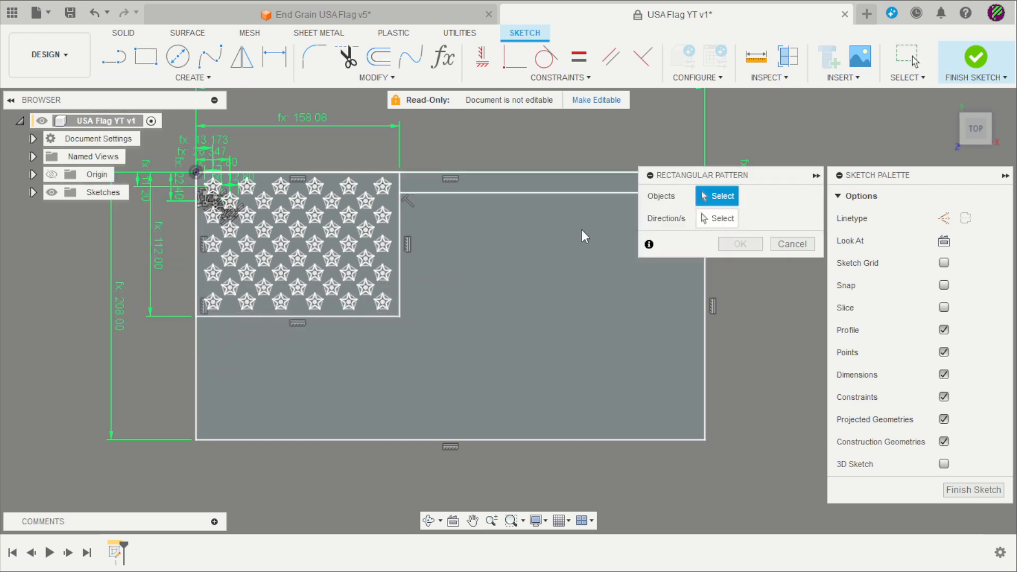
left_click(577, 193)
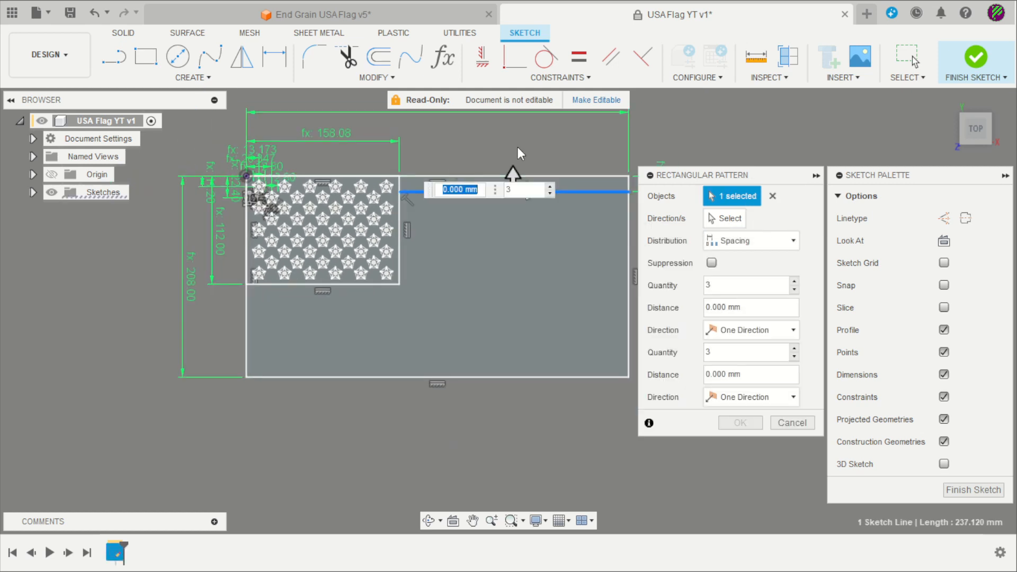
scroll(512, 209, "down", 2)
scroll(511, 178, "down", 1)
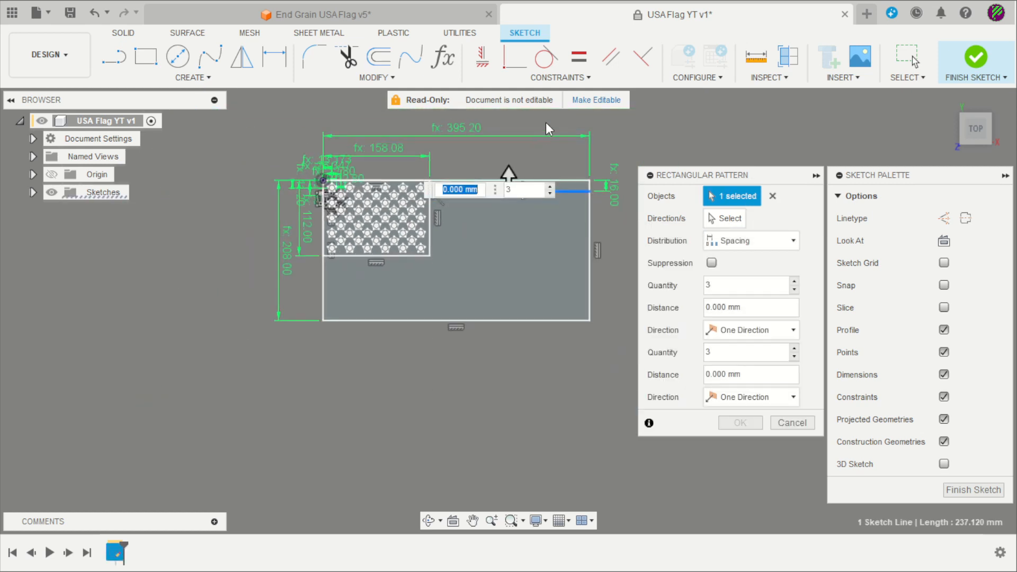
scroll(509, 181, "up", 4)
mouse_move(484, 211)
left_mouse_down()
mouse_move(483, 339)
mouse_move(482, 305)
left_mouse_up()
scroll(487, 175, "down", 2)
scroll(492, 154, "down", 2)
scroll(610, 223, "up", 2)
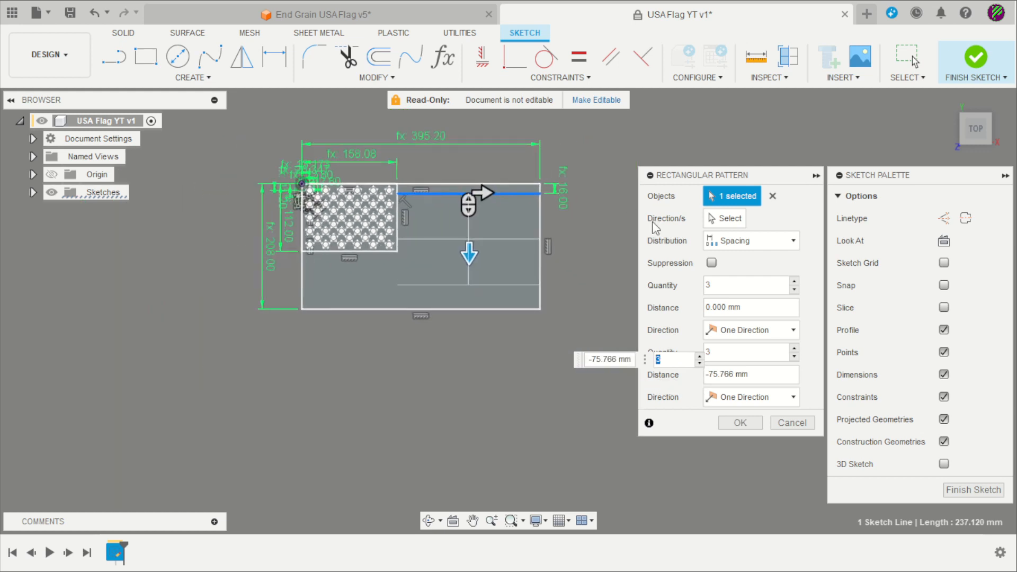
Set Spacing distribution, distance -Lstripe and 12 copies, then commit the stripe pattern
left_click(755, 350)
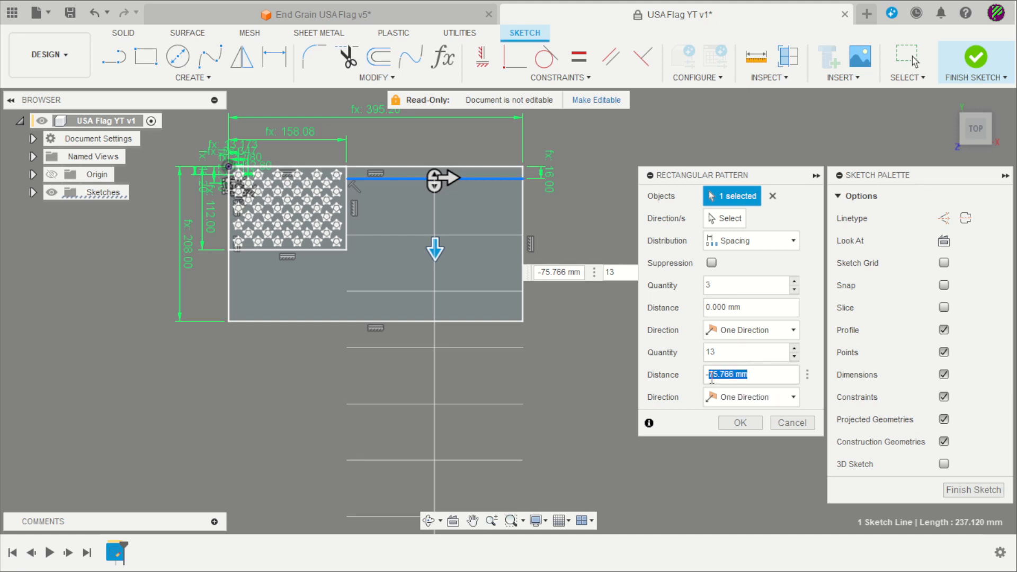
type("l")
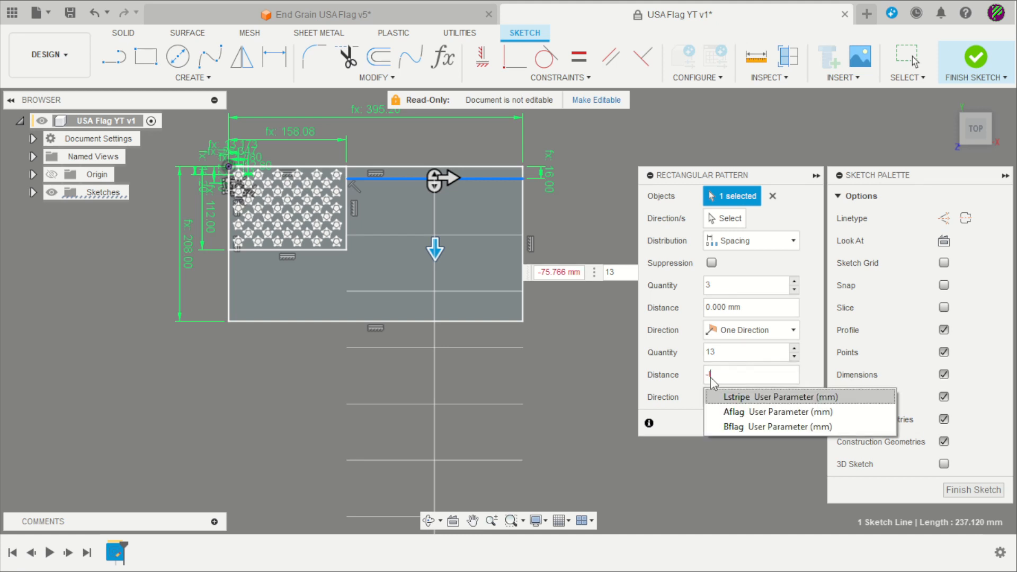
left_click(731, 397)
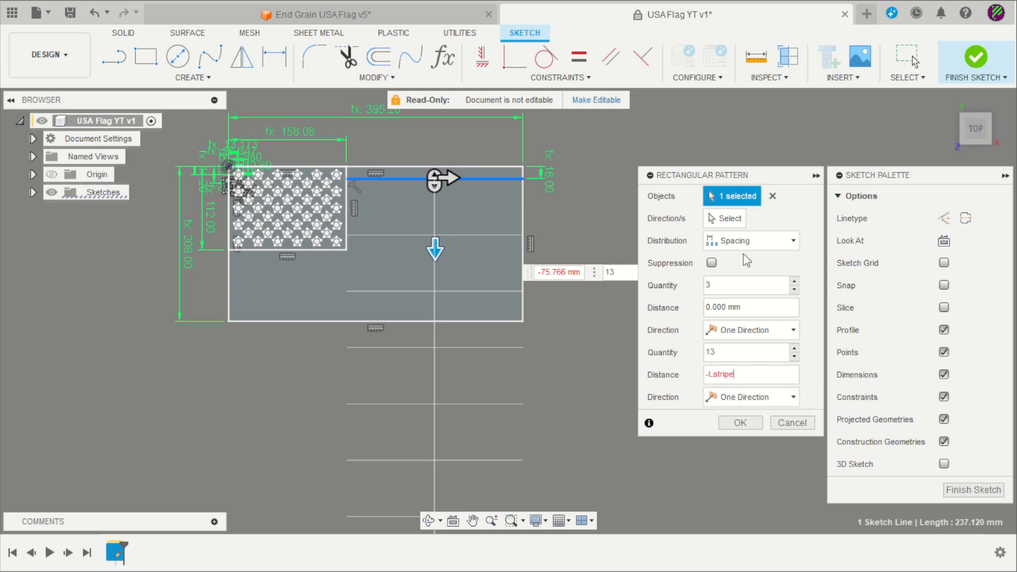
left_click(759, 240)
left_click(752, 284)
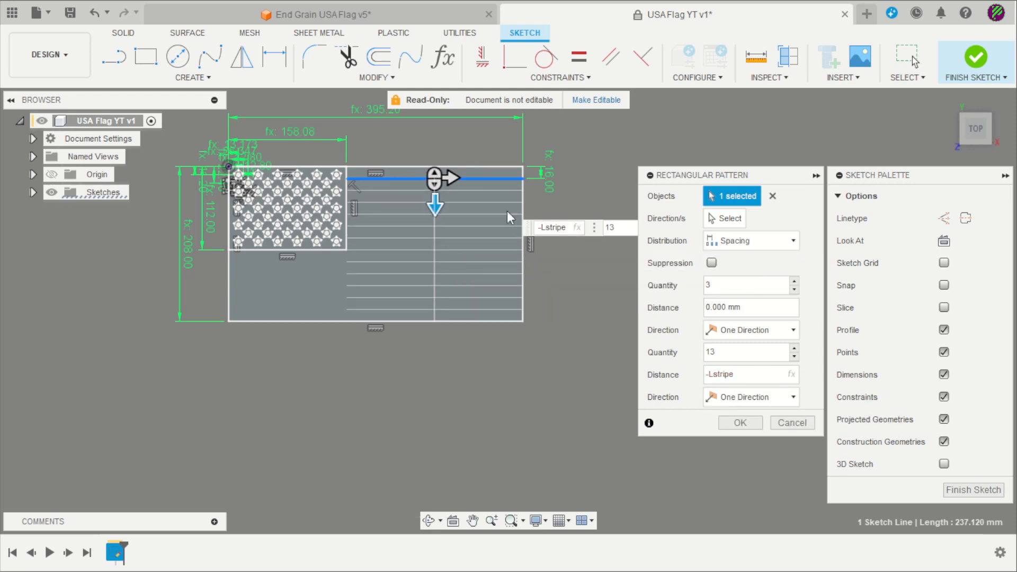
scroll(379, 193, "up", 3)
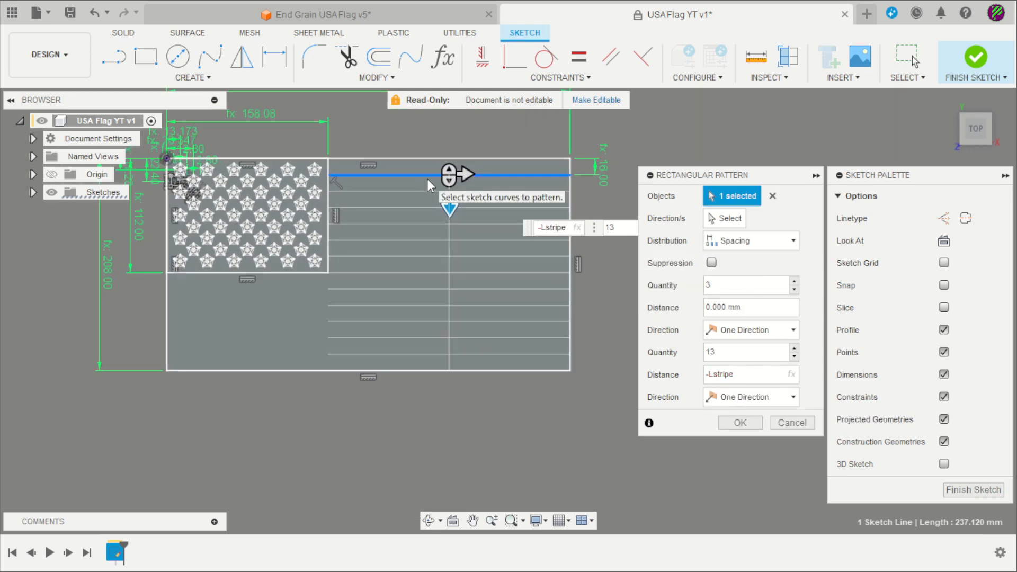
left_click(795, 357)
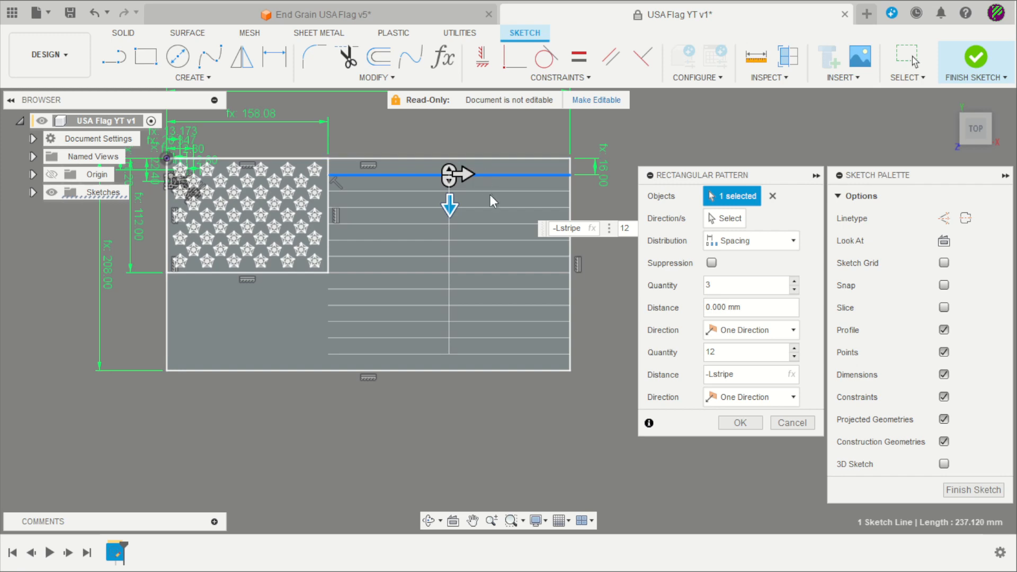
scroll(491, 197, "up", 2)
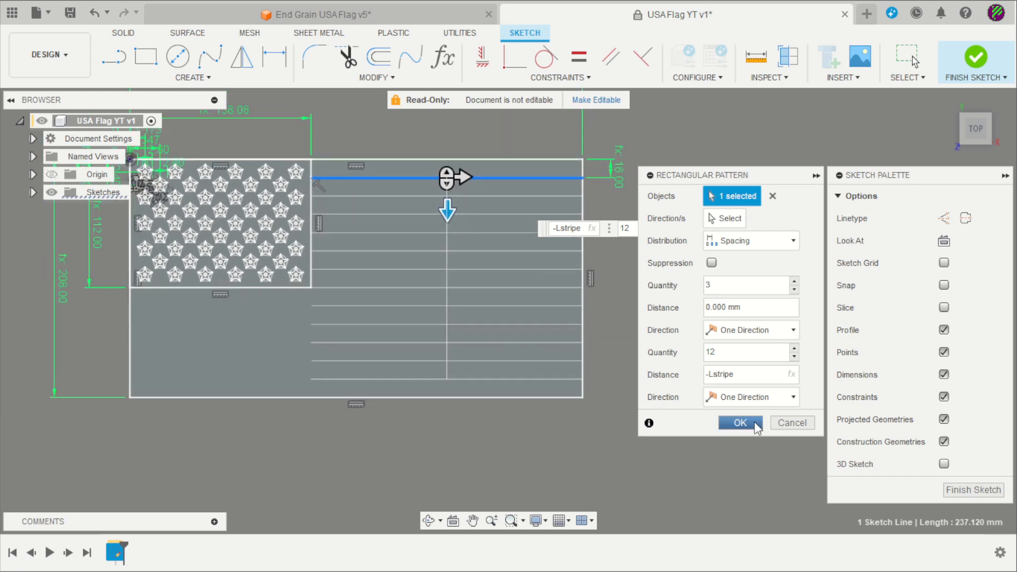
left_click(740, 423)
scroll(710, 297, "down", 2)
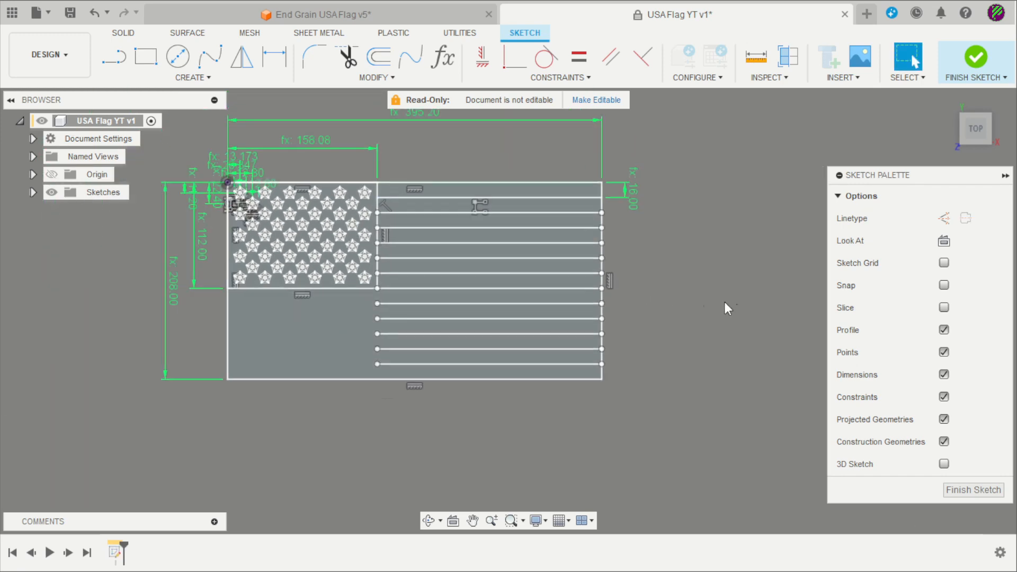
Draw a line extending the first stripe below the canton, coincident with the flag's left edge
scroll(272, 304, "up", 3)
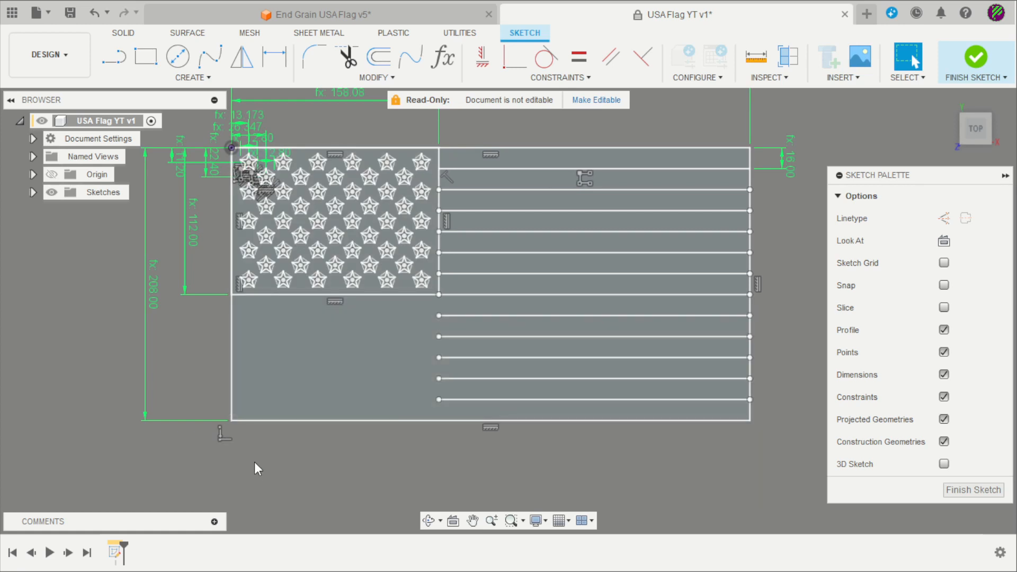
key("l")
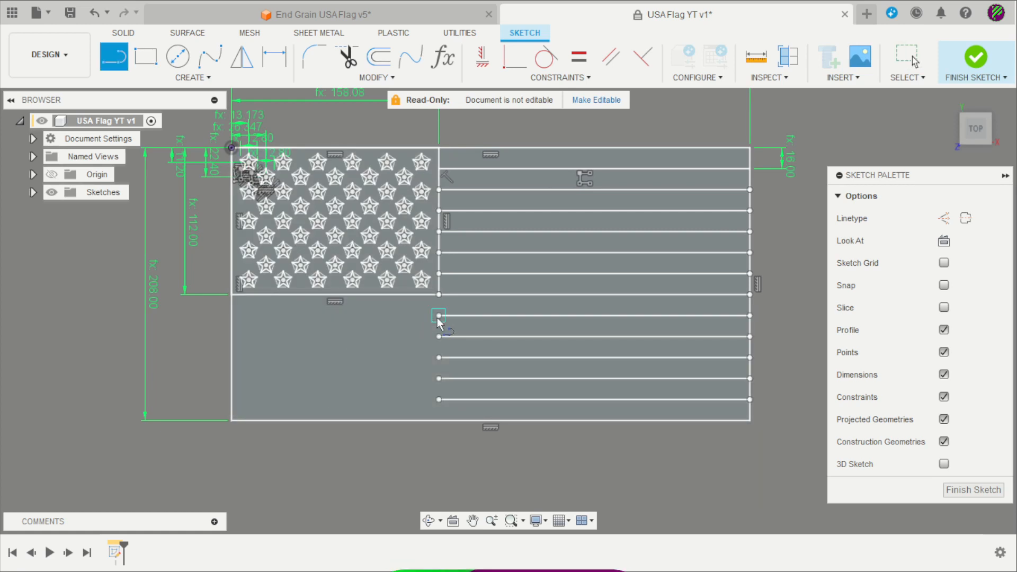
left_click(438, 316)
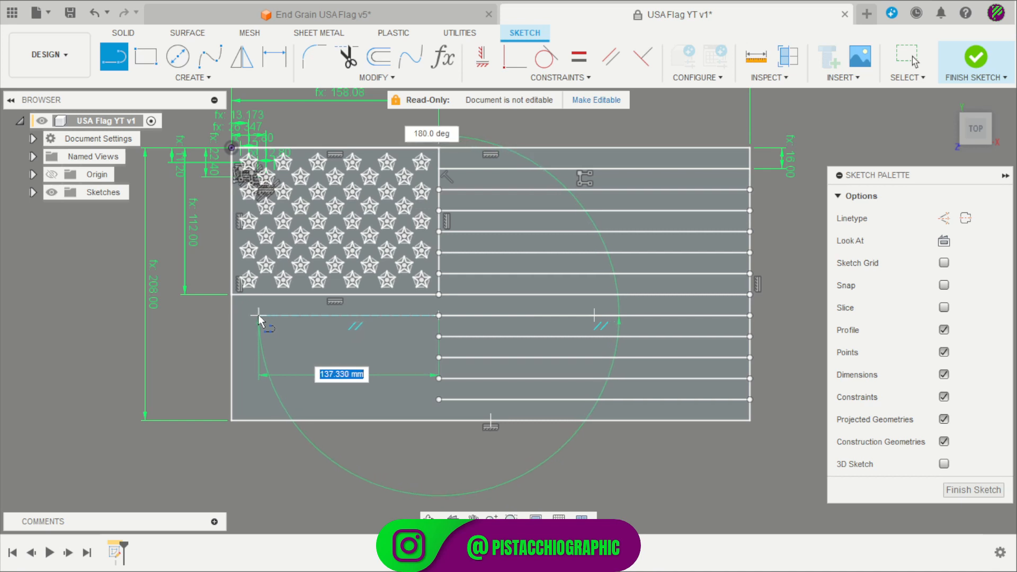
left_click(255, 316)
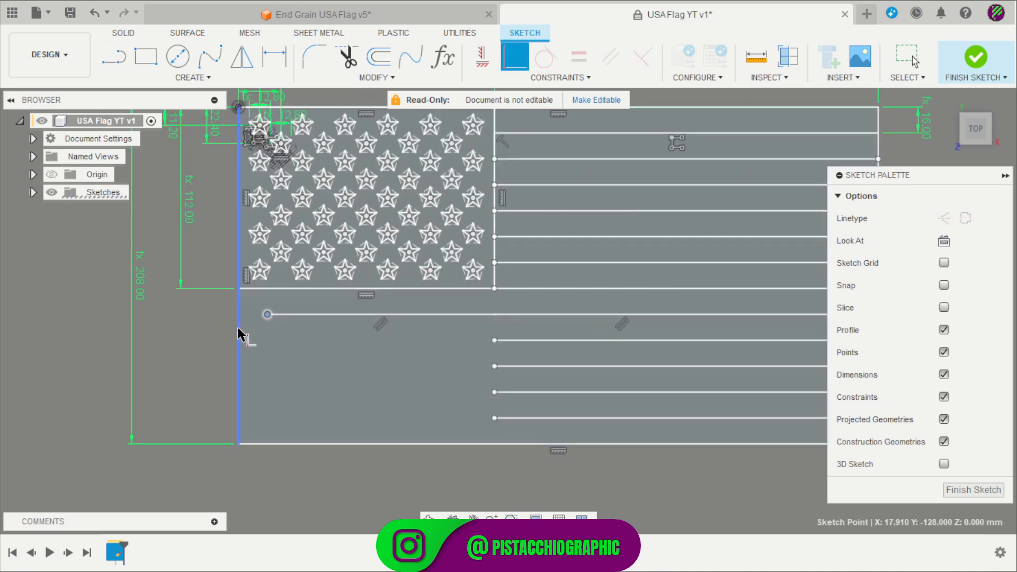
left_click(221, 338)
key("Escape")
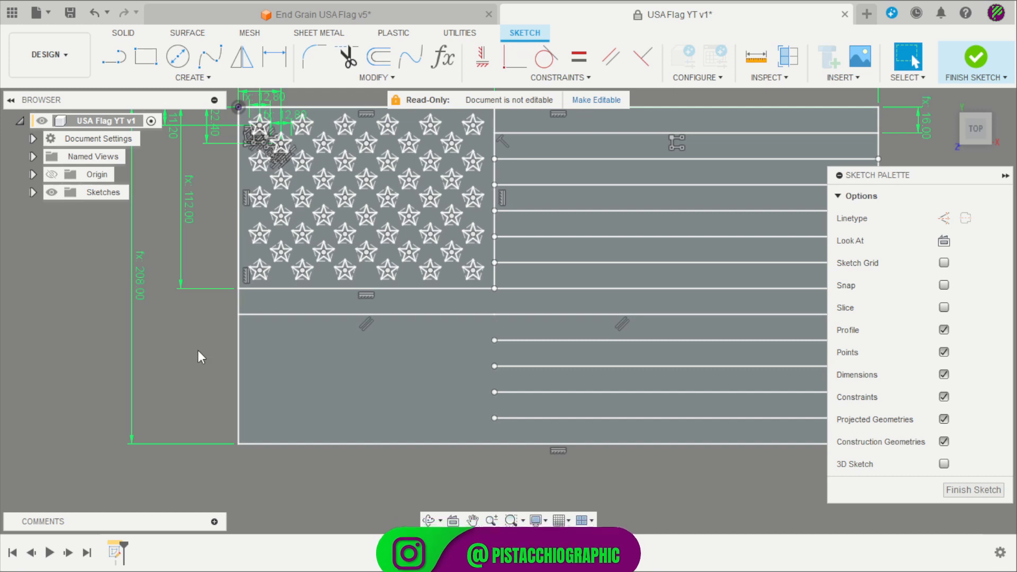
left_click(204, 78)
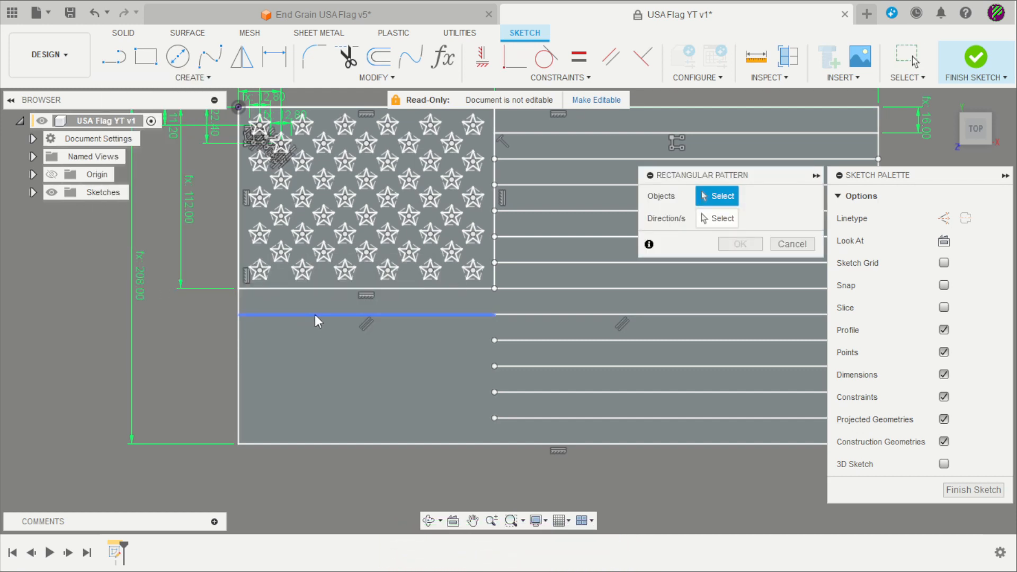
Pattern the left-side stripe line 5 times downward at -Lstripe spacing
left_click(315, 314)
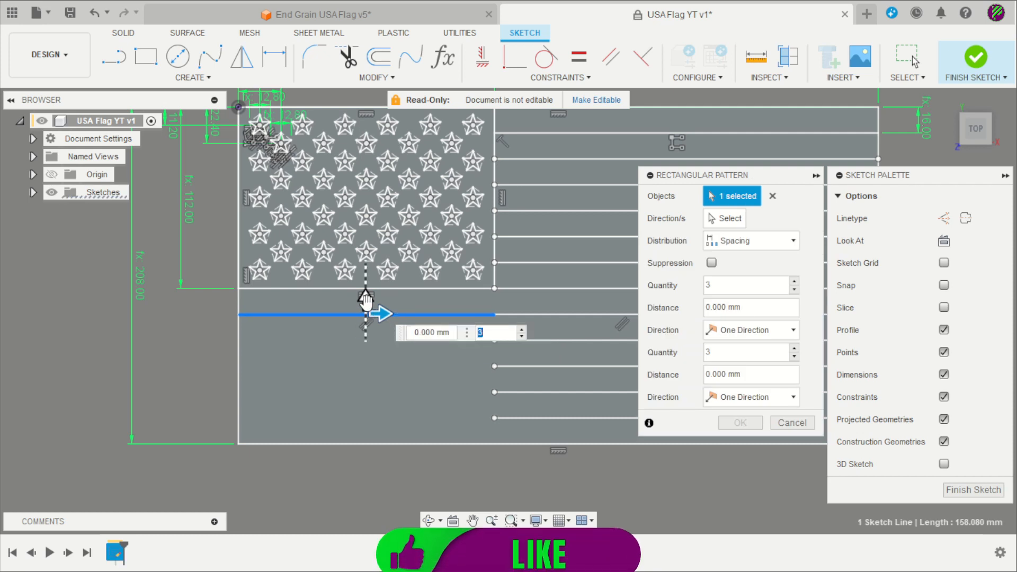
left_click_drag(366, 299, 367, 353)
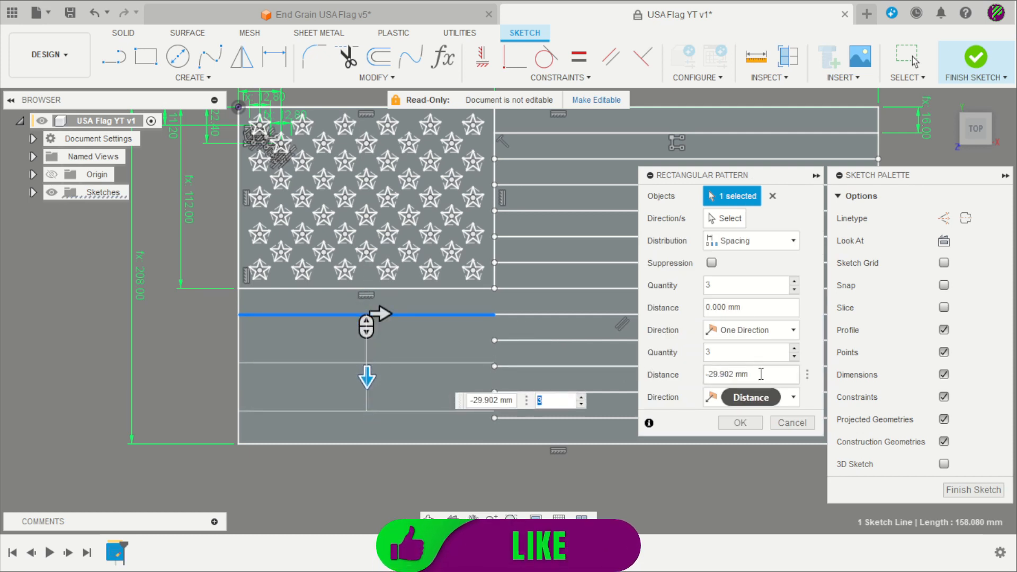
left_click_drag(748, 375, 718, 375)
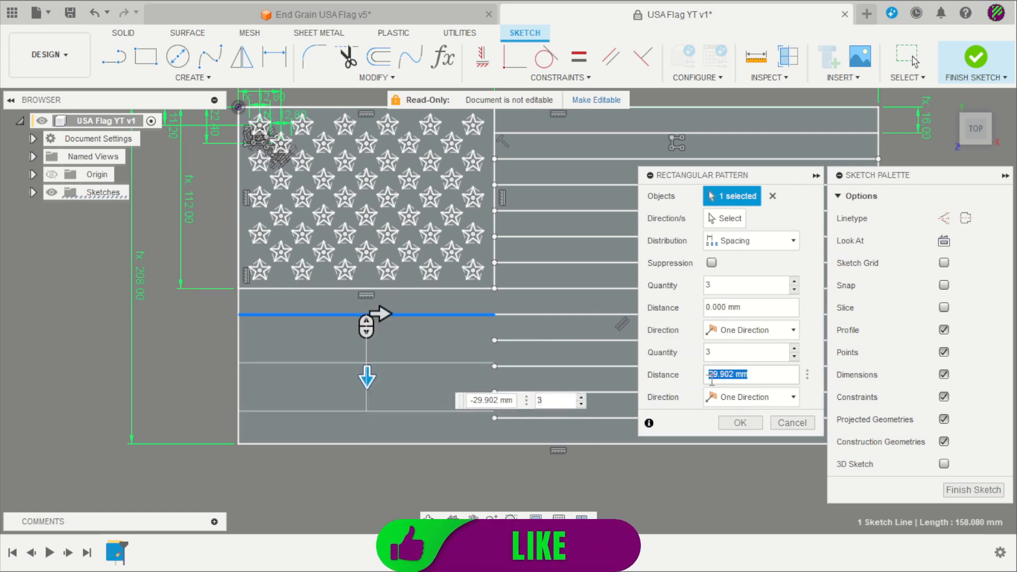
type("l")
left_click(735, 396)
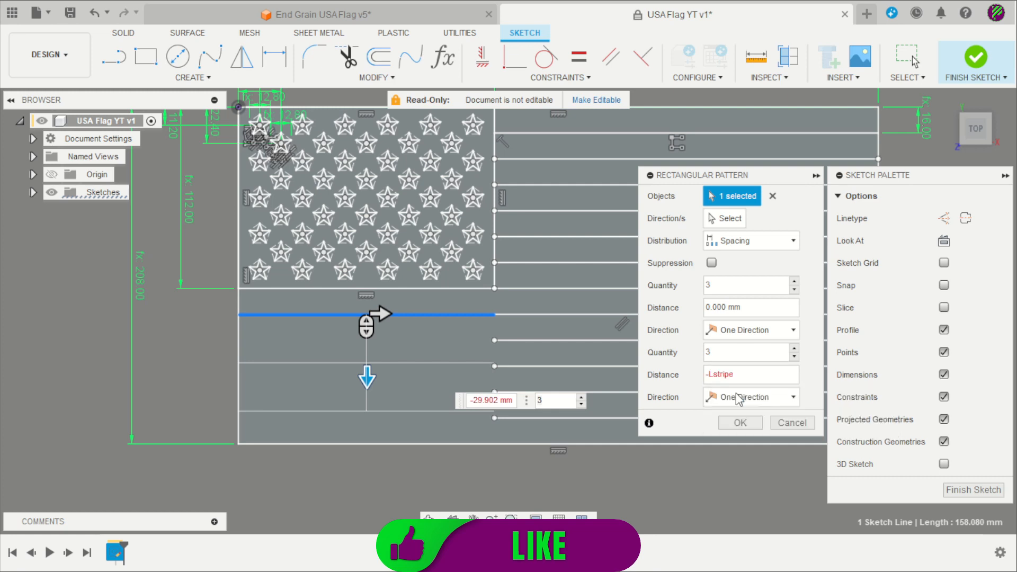
left_click(796, 348)
left_click(796, 348)
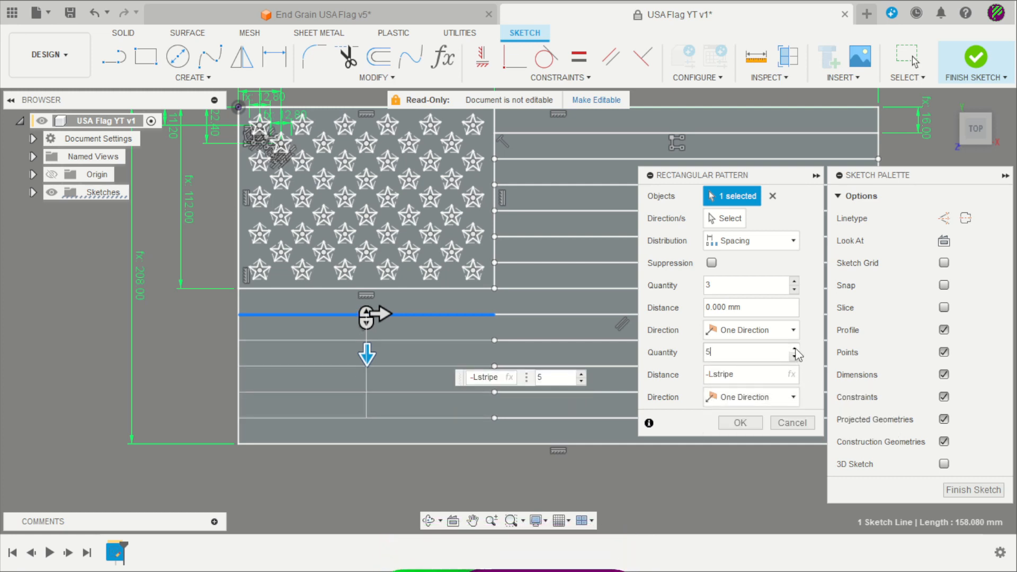
left_click(744, 426)
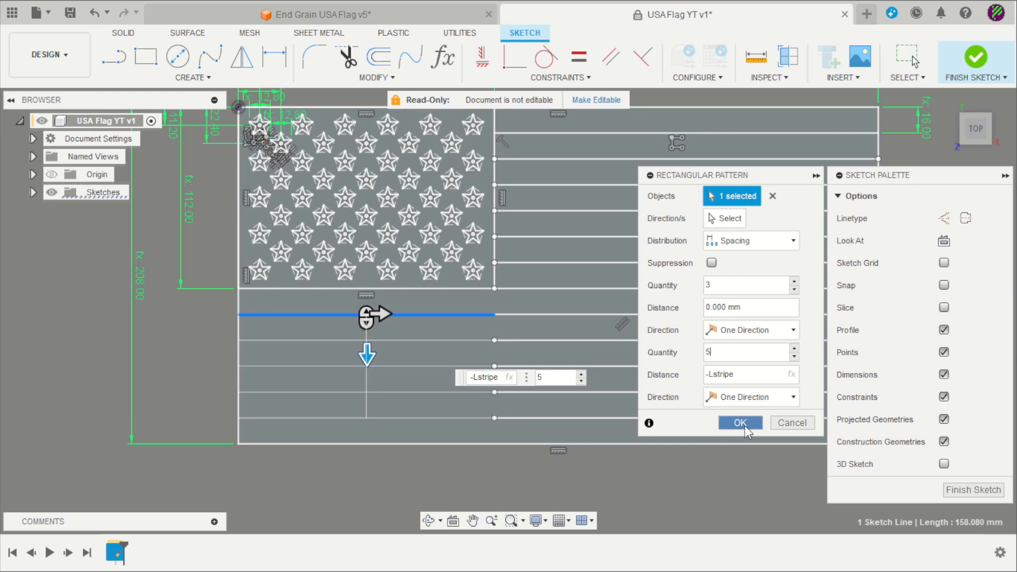
scroll(206, 358, "down", 3)
scroll(406, 402, "up", 2)
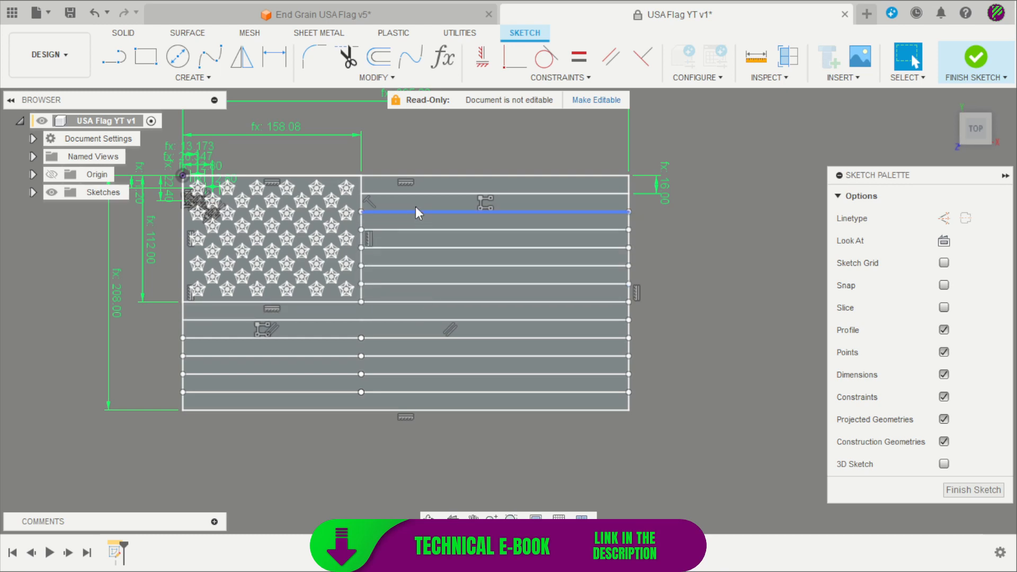
Finish the sketch and extrude all 50 star profiles 40 mm as new bodies from Top view
left_click(977, 57)
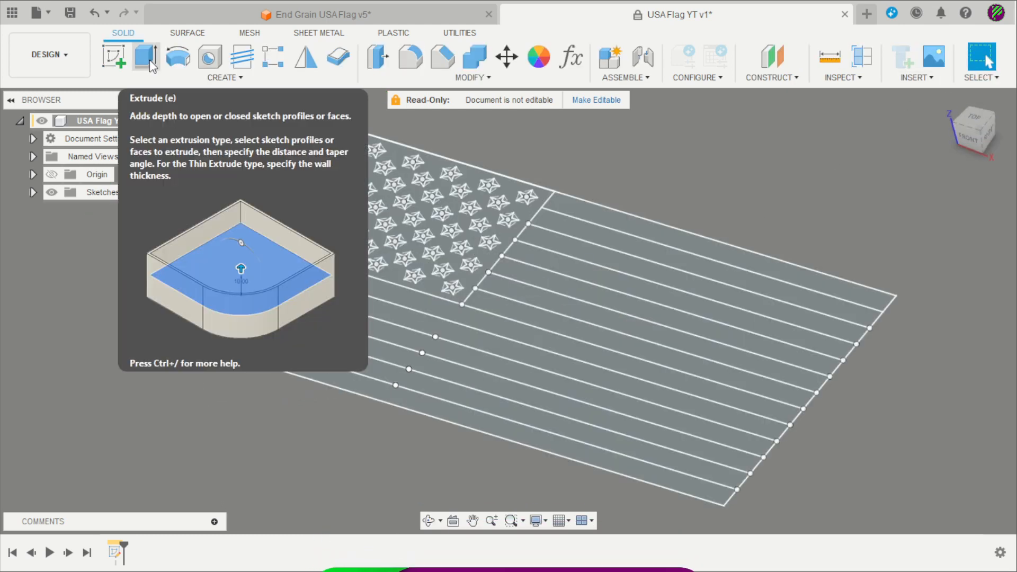
left_click(149, 59)
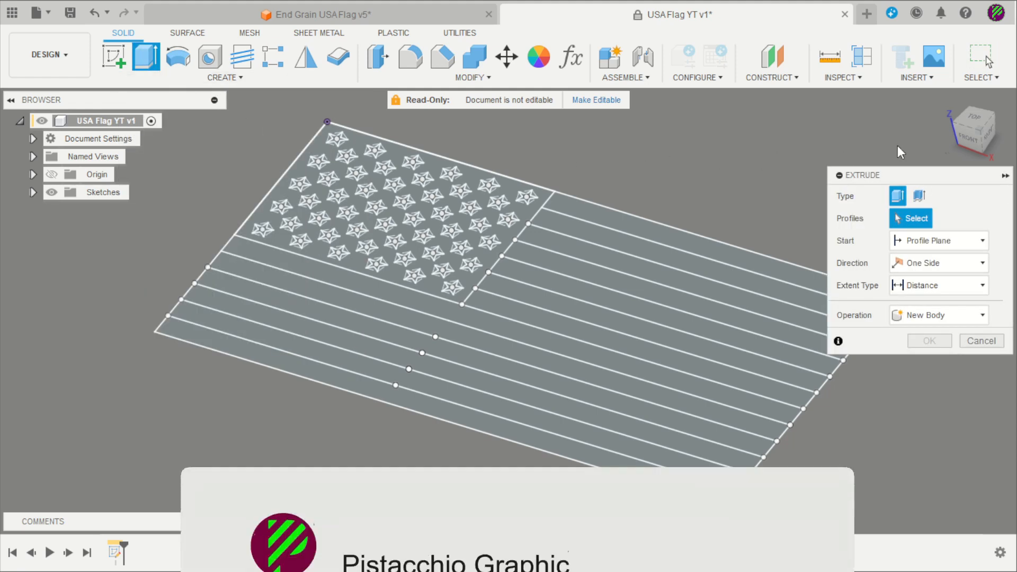
left_click(975, 120)
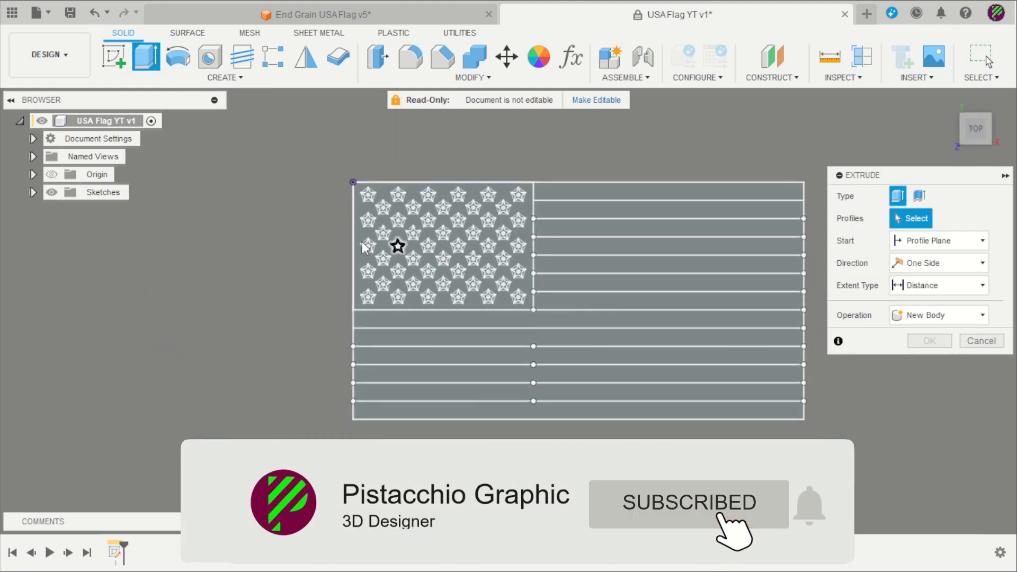
scroll(419, 216, "up", 6)
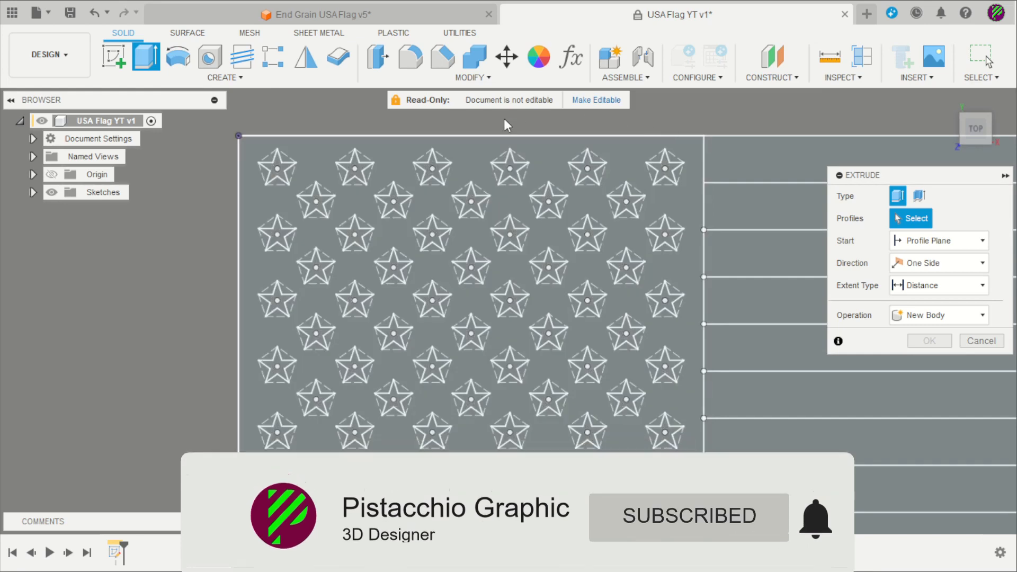
left_click_drag(247, 142, 692, 455)
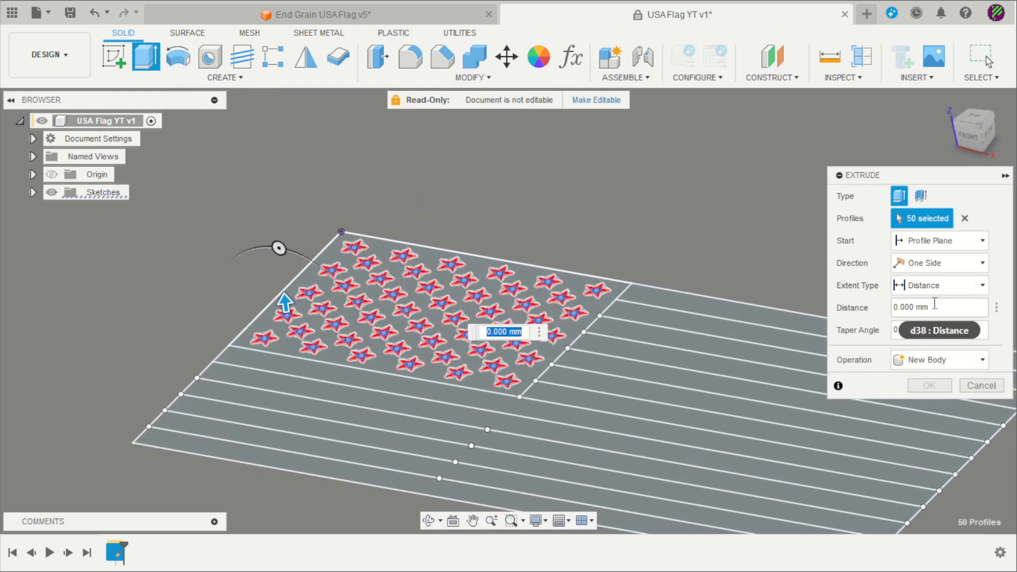
type("4")
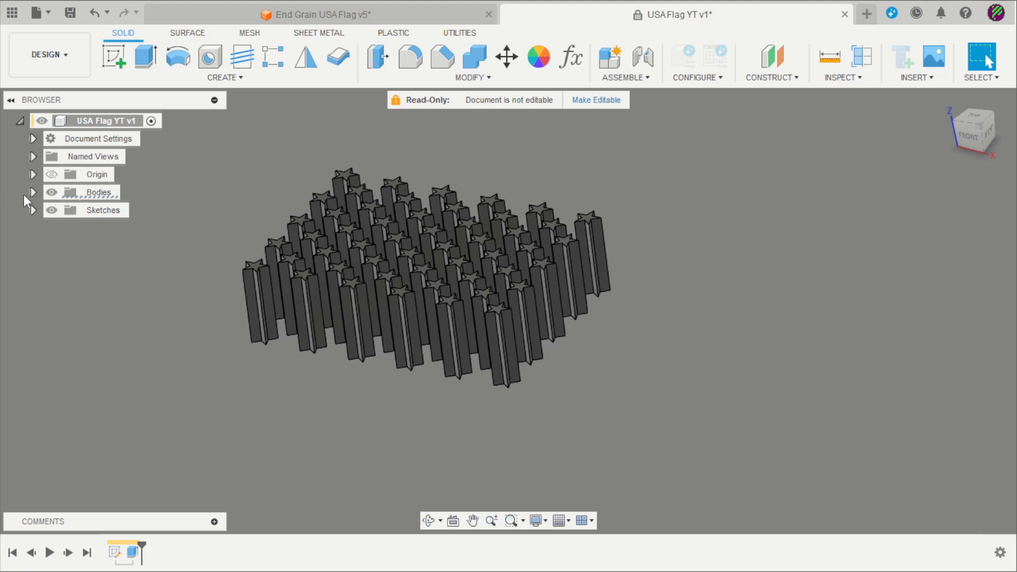
left_click(33, 193)
scroll(119, 271, "down", 15)
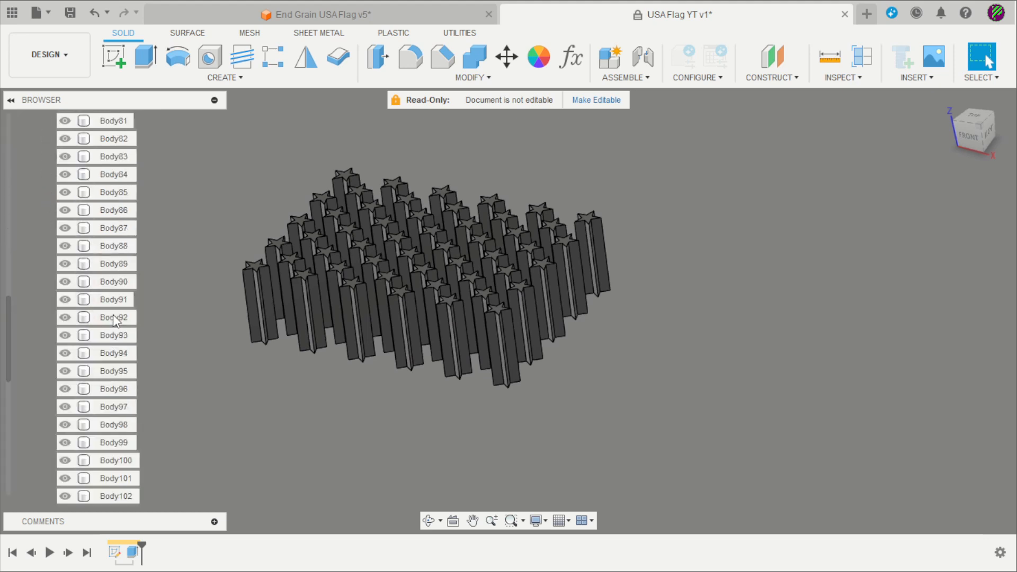
Make Sketch3 visible again and try dropping the white glossy appearance onto a star
scroll(113, 317, "up", 7)
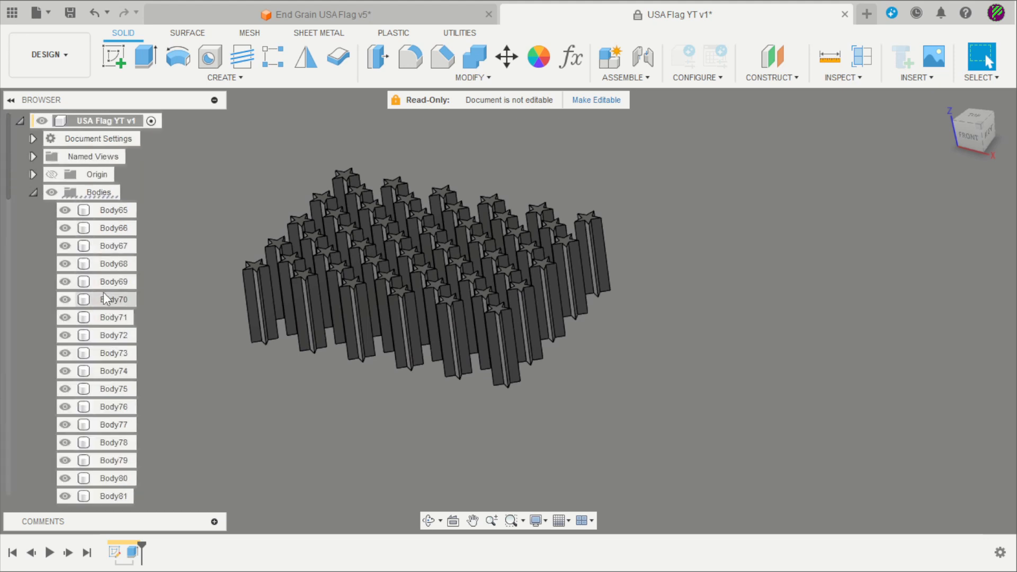
left_click(33, 193)
left_click(33, 210)
left_click(66, 228)
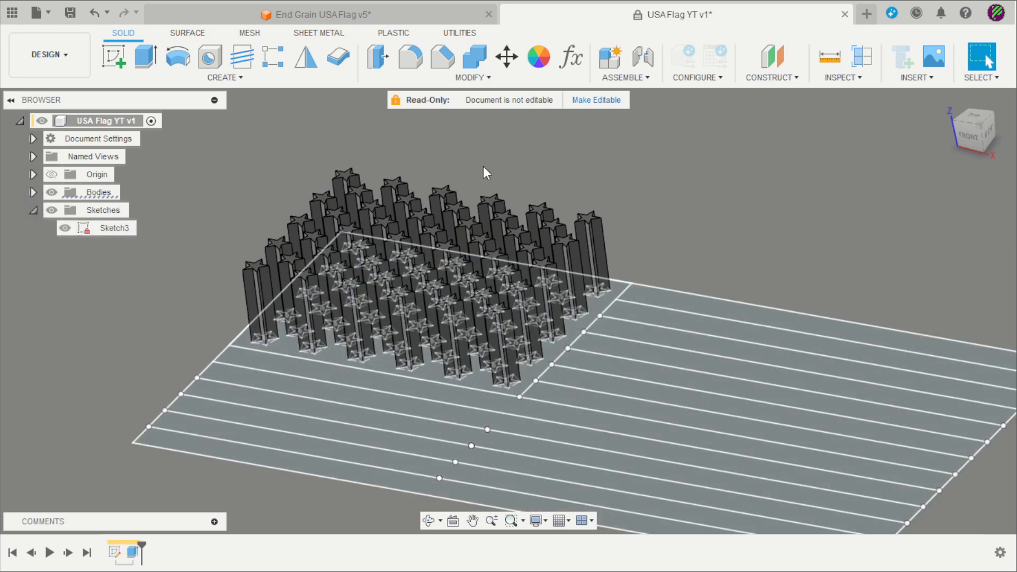
scroll(423, 147, "down", 2)
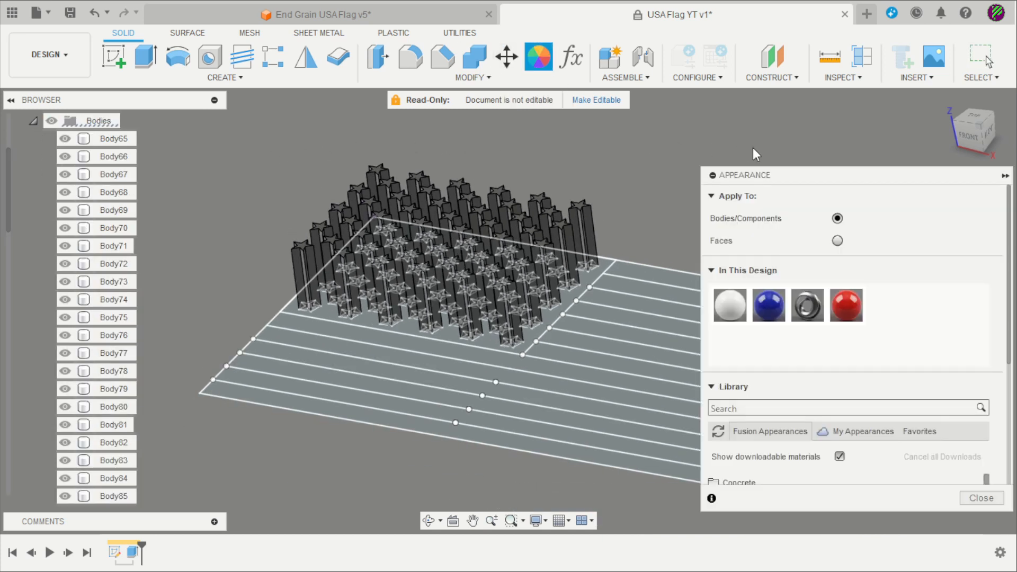
left_click_drag(747, 294, 473, 151)
left_click_drag(386, 153, 447, 132)
left_click(981, 498)
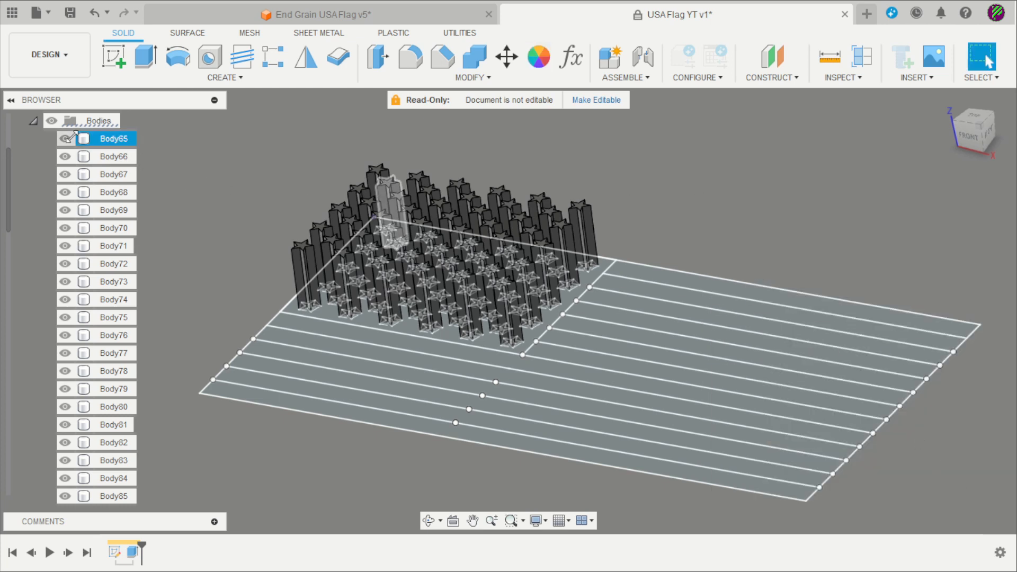
Select Body65 through Body114 and apply Paint - Enamel Glossy (White) to them
left_click(95, 138)
scroll(109, 294, "down", 2)
scroll(108, 297, "down", 10)
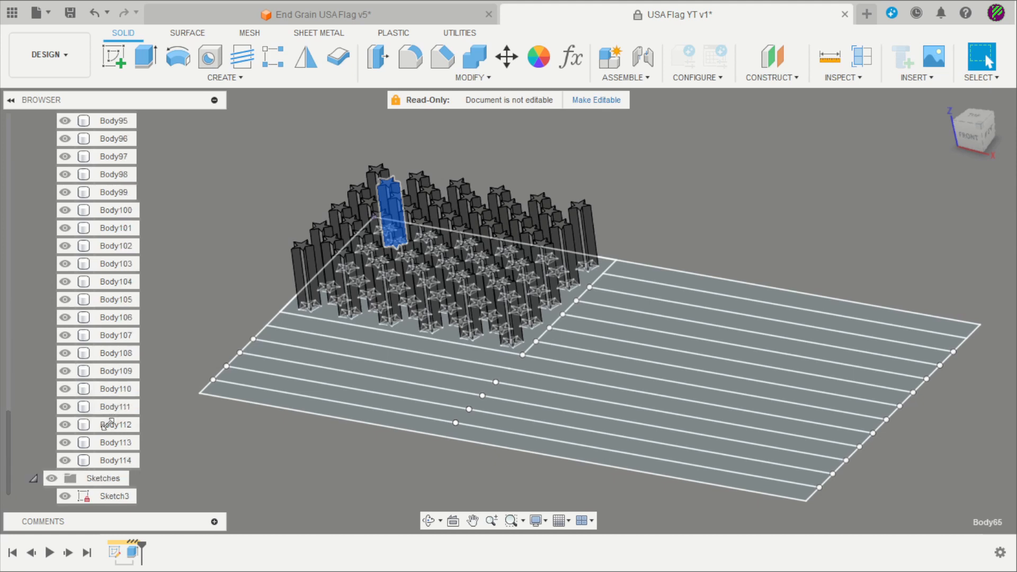
left_click(112, 459, "shift")
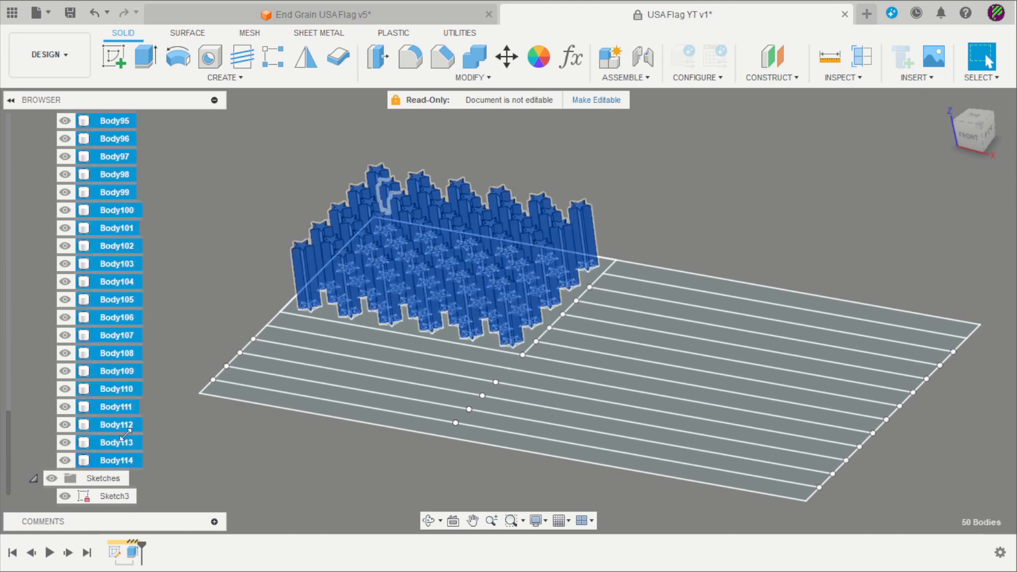
left_click(549, 62)
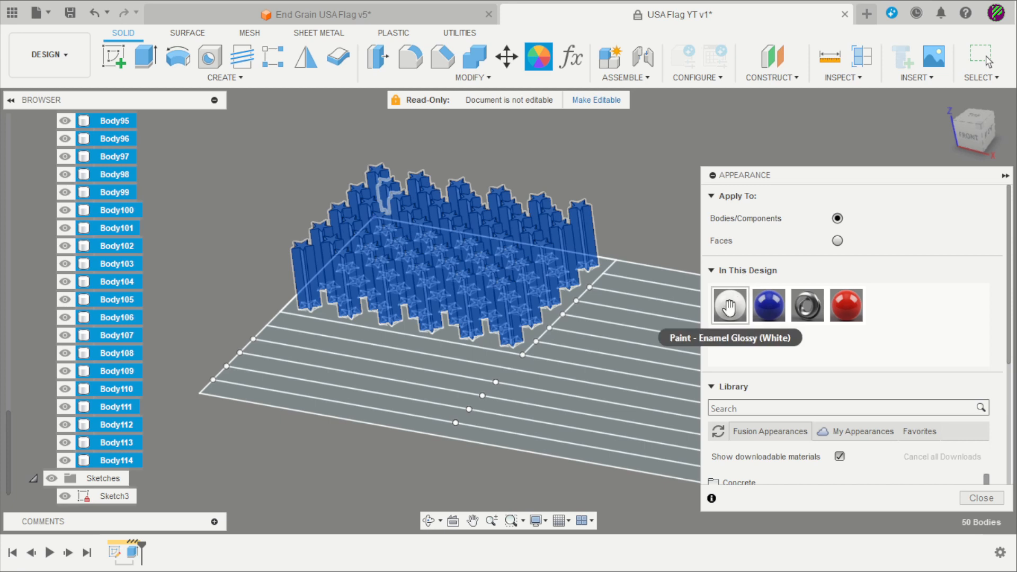
left_click_drag(730, 305, 125, 178)
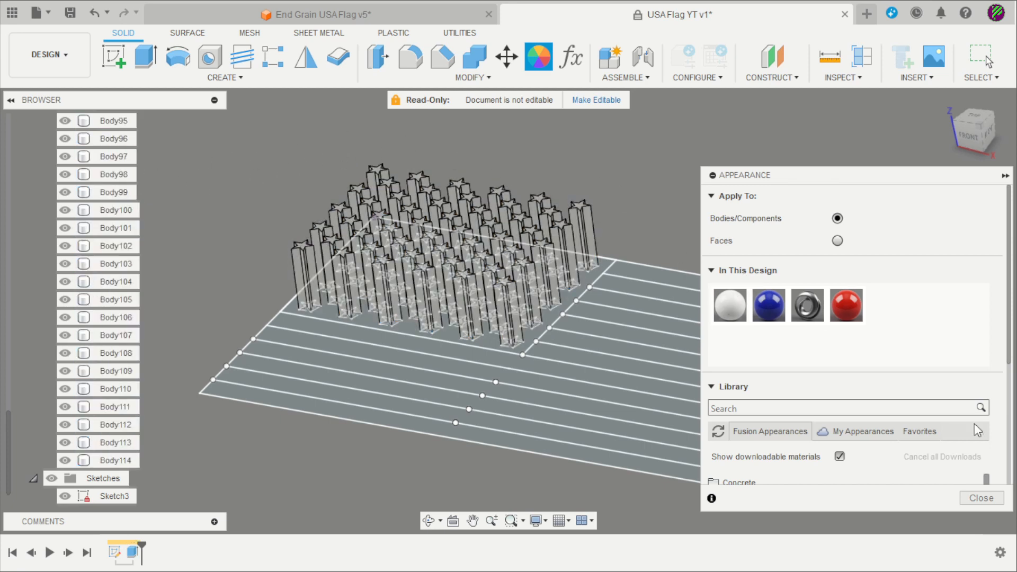
left_click(983, 499)
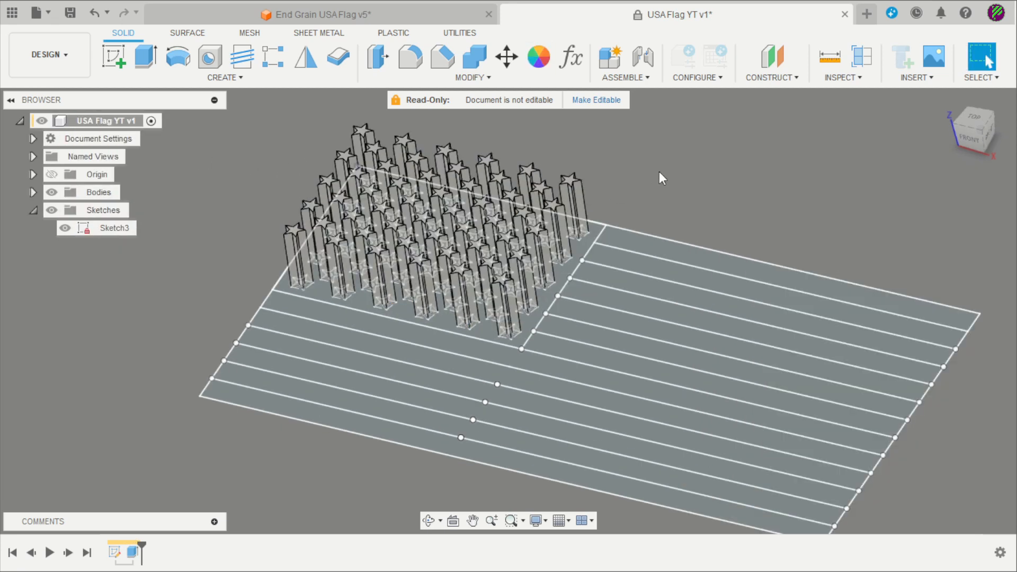
Extrude the star canton rectangle 40 mm as a new body around the star pillars
key("e")
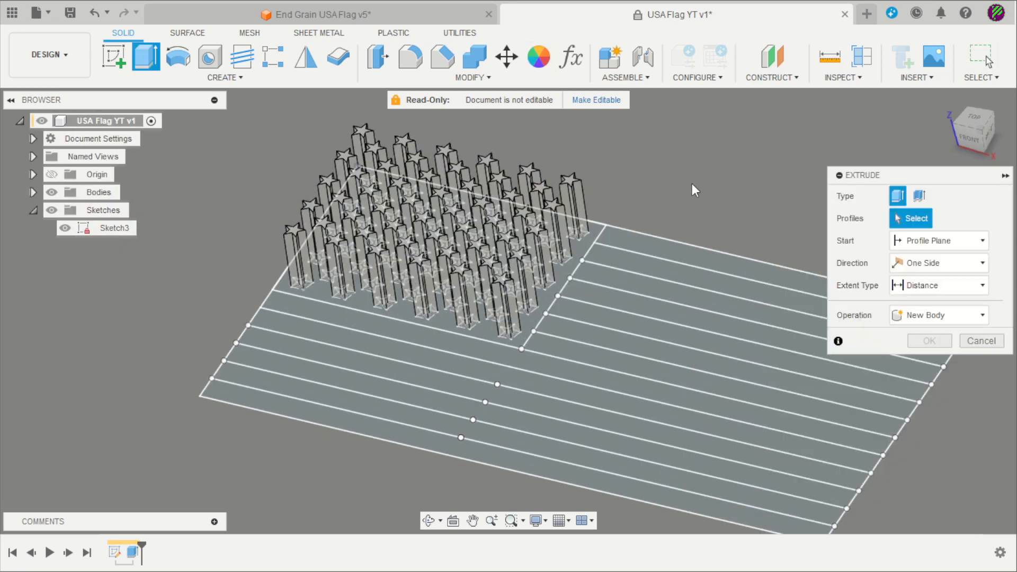
left_click(580, 252)
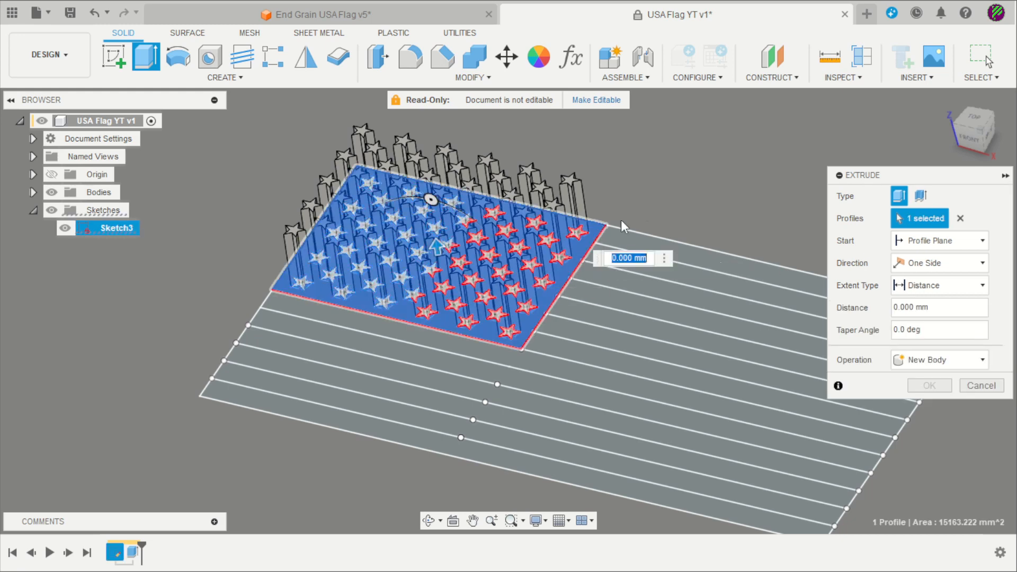
left_click_drag(944, 310, 893, 309)
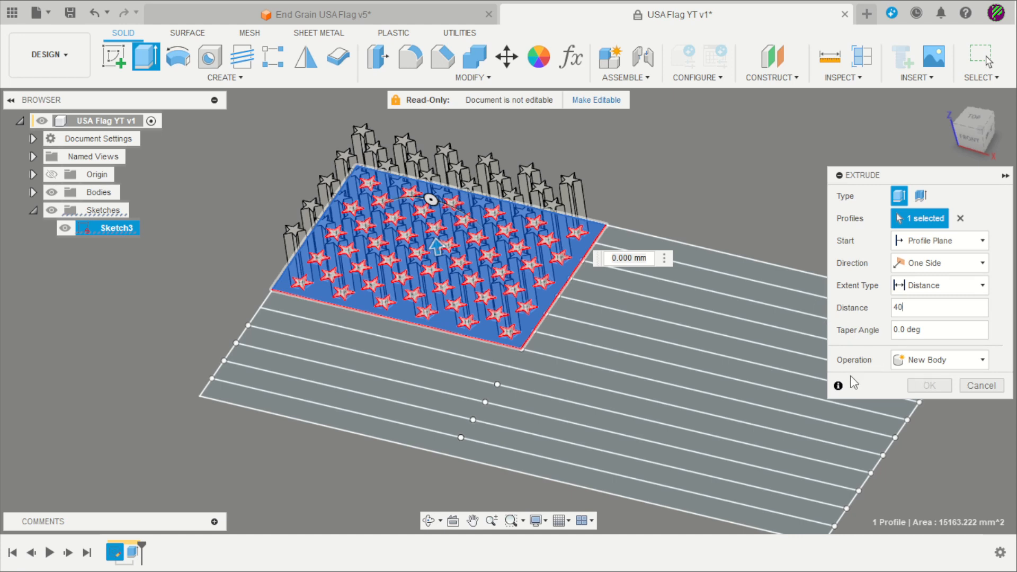
type("40")
left_click(930, 363)
left_click(933, 421)
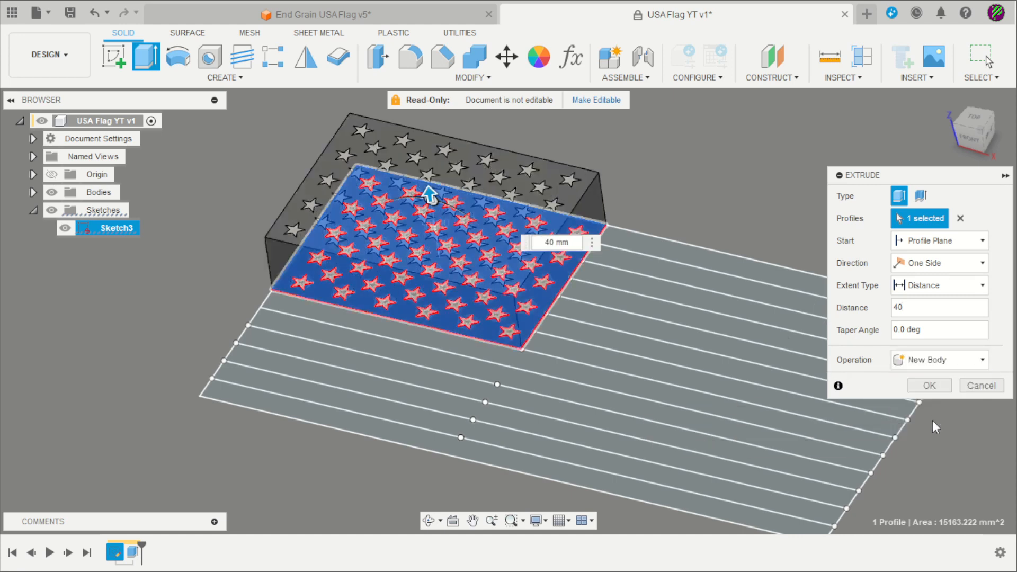
key("Return")
scroll(392, 130, "down", 2)
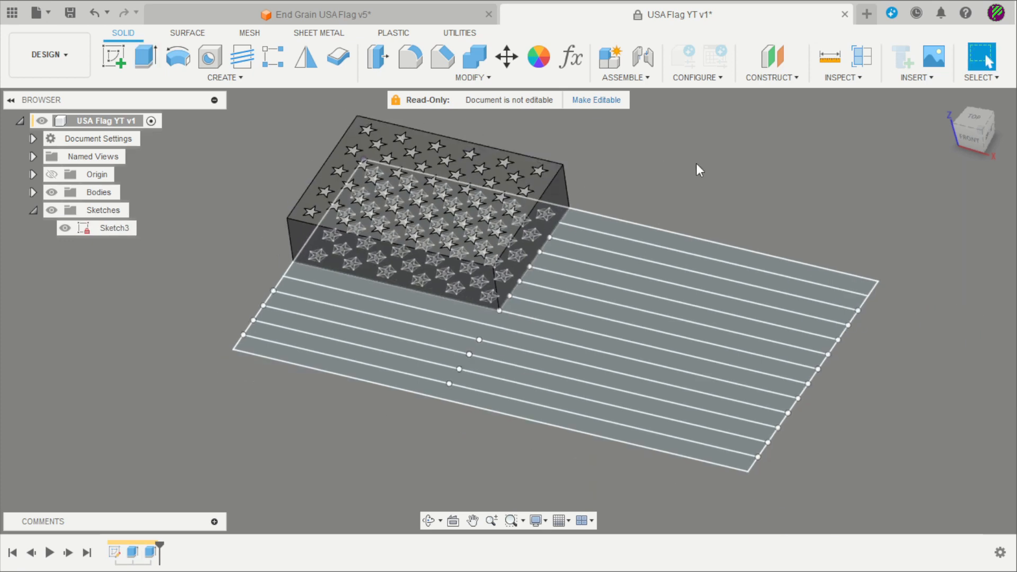
From the top view, select the seven alternating stripe profiles, top through bottom, for extrusion
left_click(973, 118)
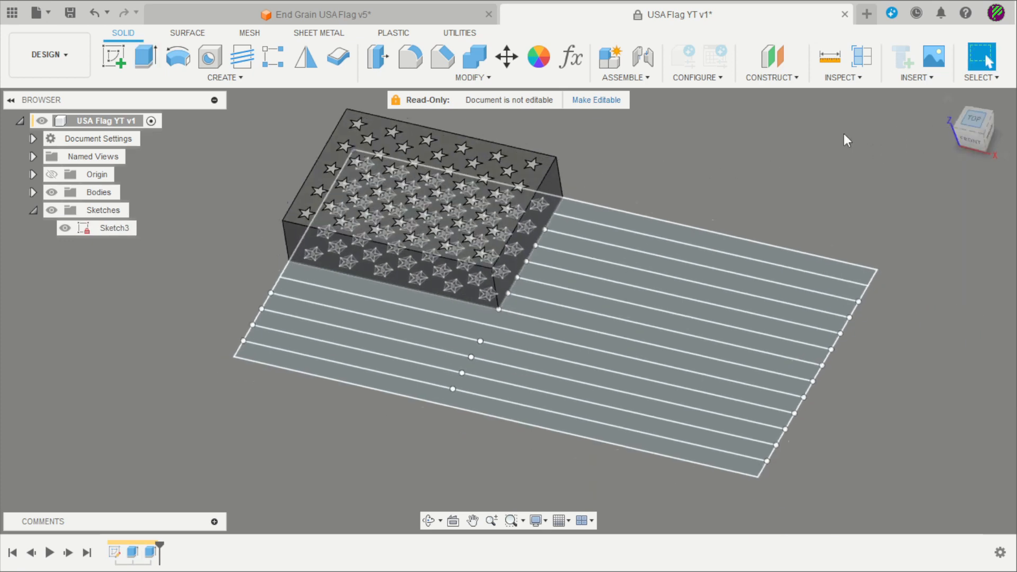
scroll(487, 126, "down", 2)
scroll(698, 113, "up", 2)
scroll(765, 156, "down", 1)
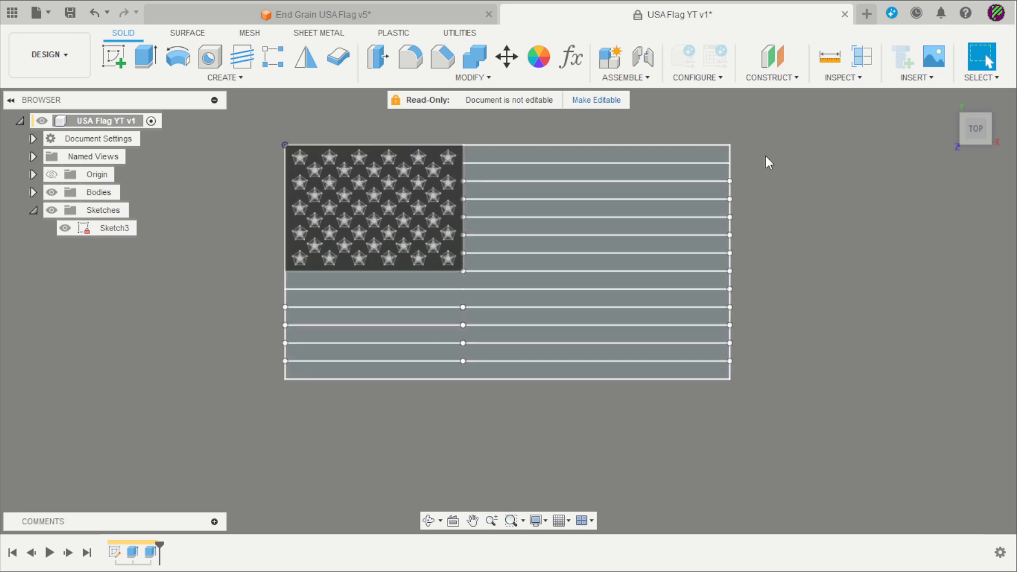
scroll(663, 110, "up", 1)
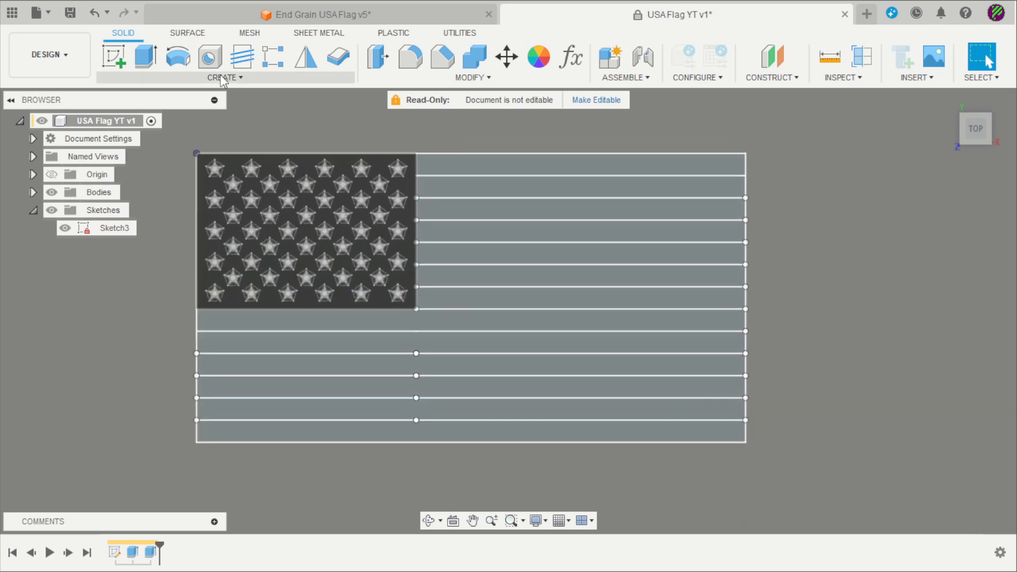
left_click(146, 56)
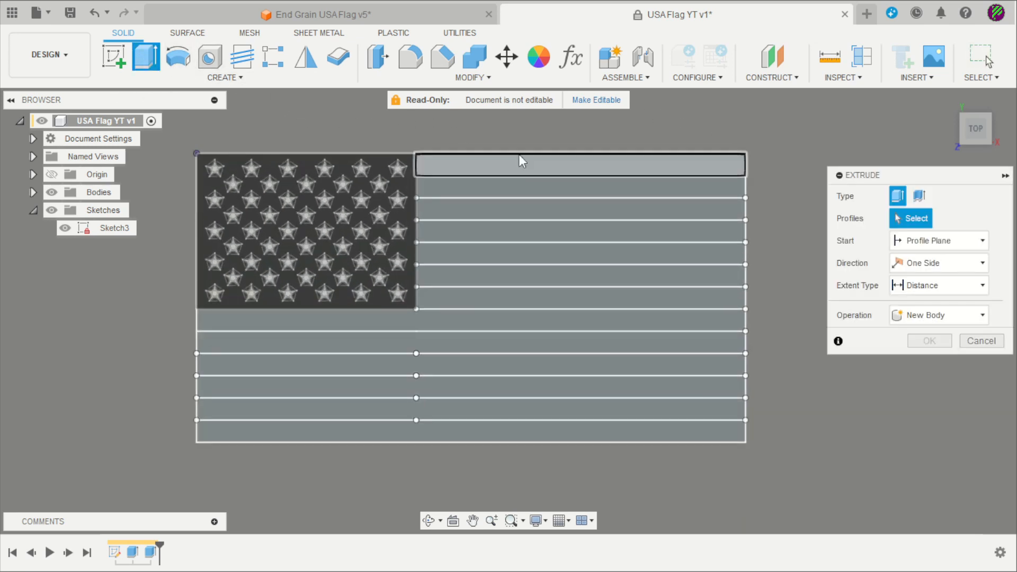
left_click(636, 164)
left_click(658, 208)
left_click(641, 253)
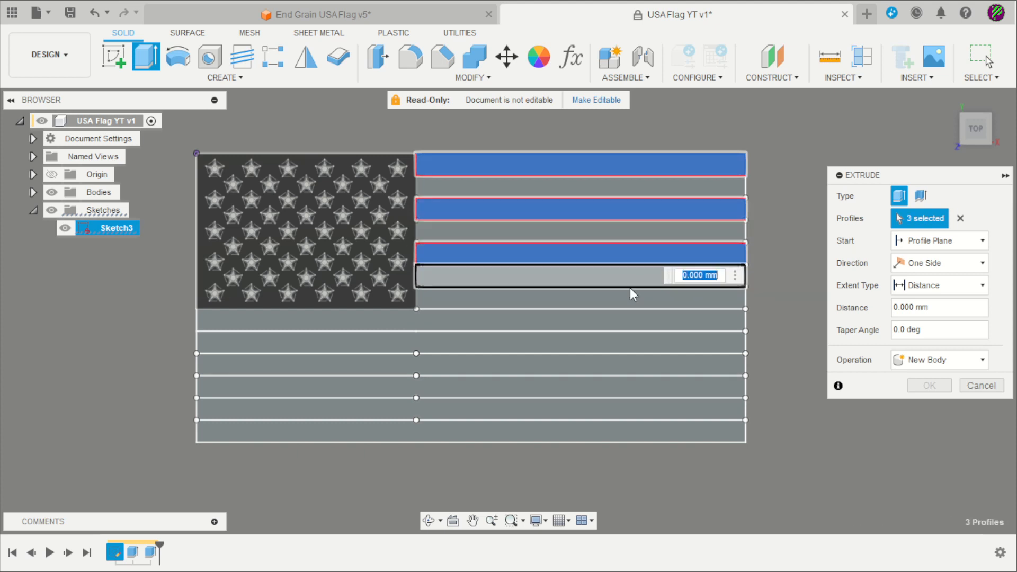
left_click(636, 297)
left_click(643, 343)
left_click(657, 386)
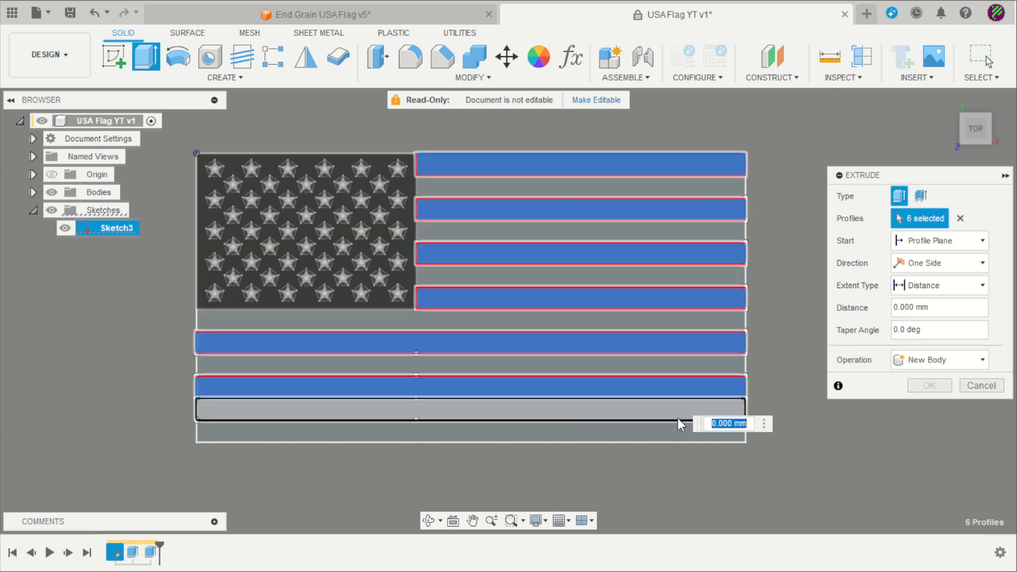
left_click(661, 431)
Extrude the selected seven stripes 40 mm as a new body
middle_click_drag(835, 345, 784, 318, "shift")
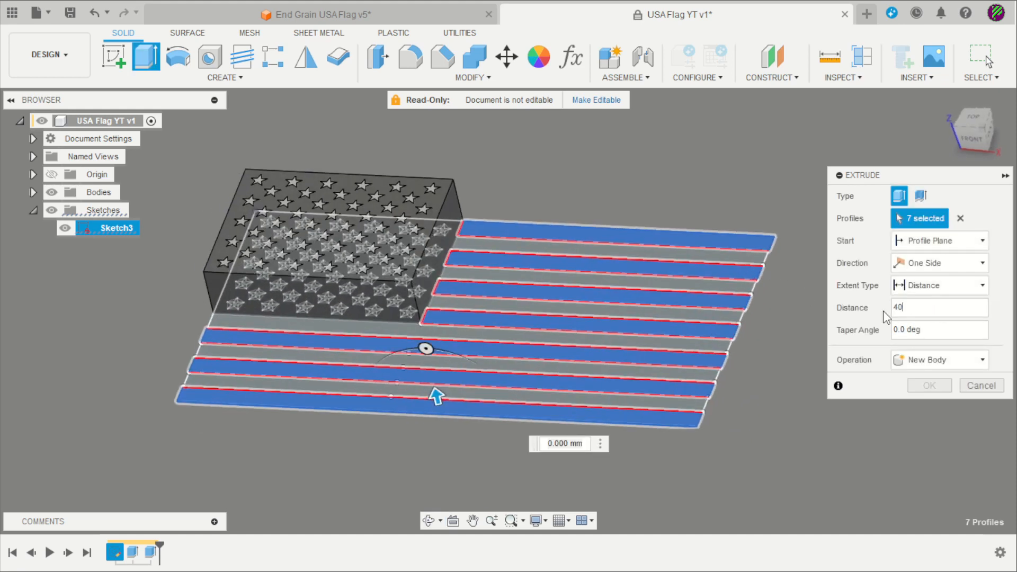
left_click(924, 360)
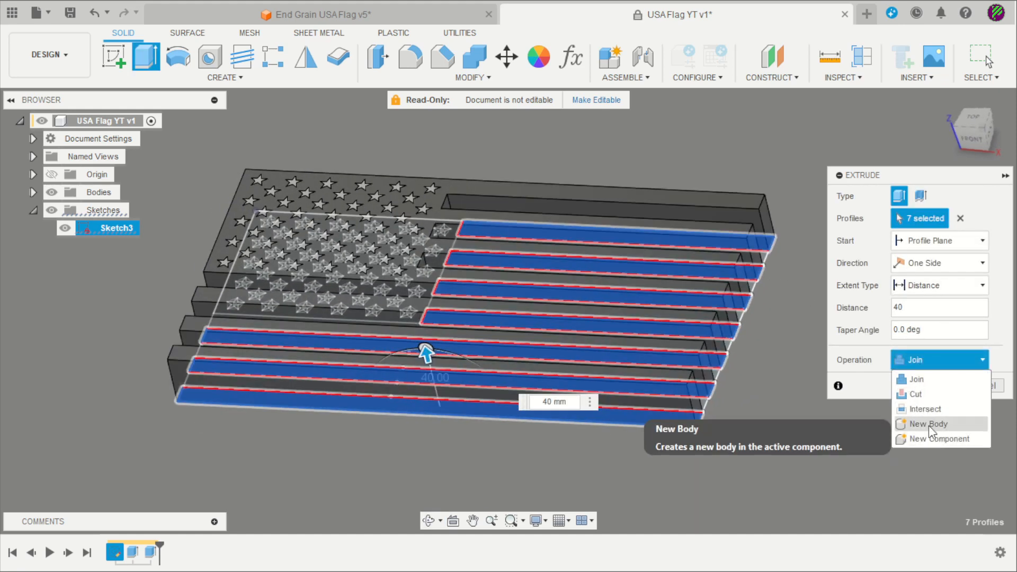
left_click(929, 425)
left_click(930, 387)
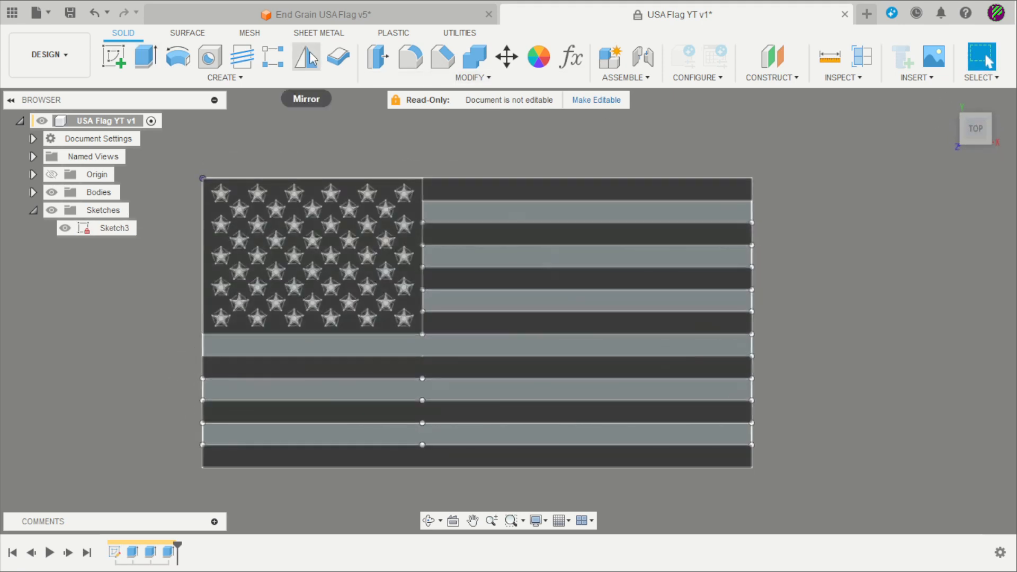
Select the six remaining stripe profiles for a second extrusion
left_click(145, 56)
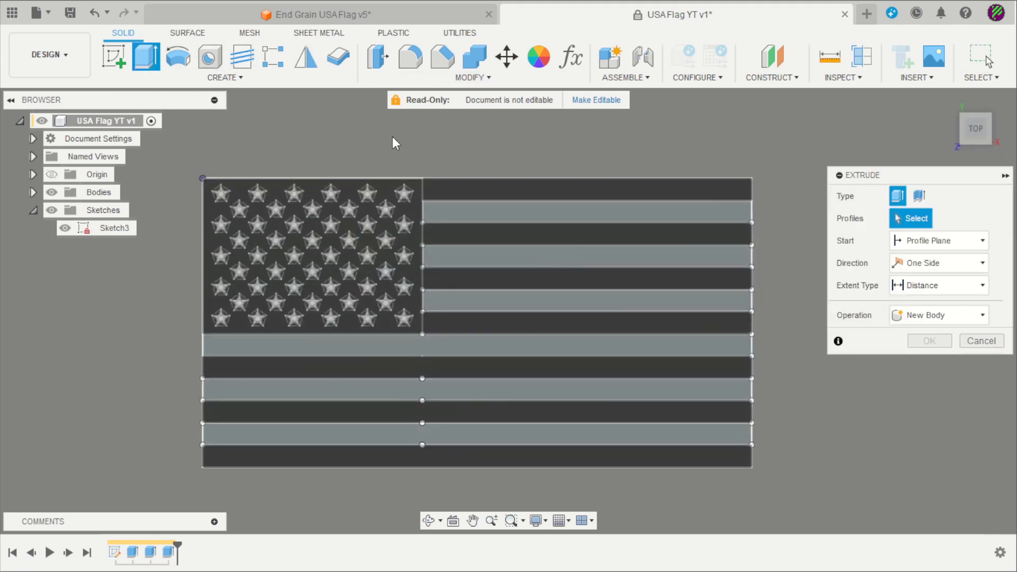
left_click(629, 212)
left_click(637, 261)
left_click(636, 302)
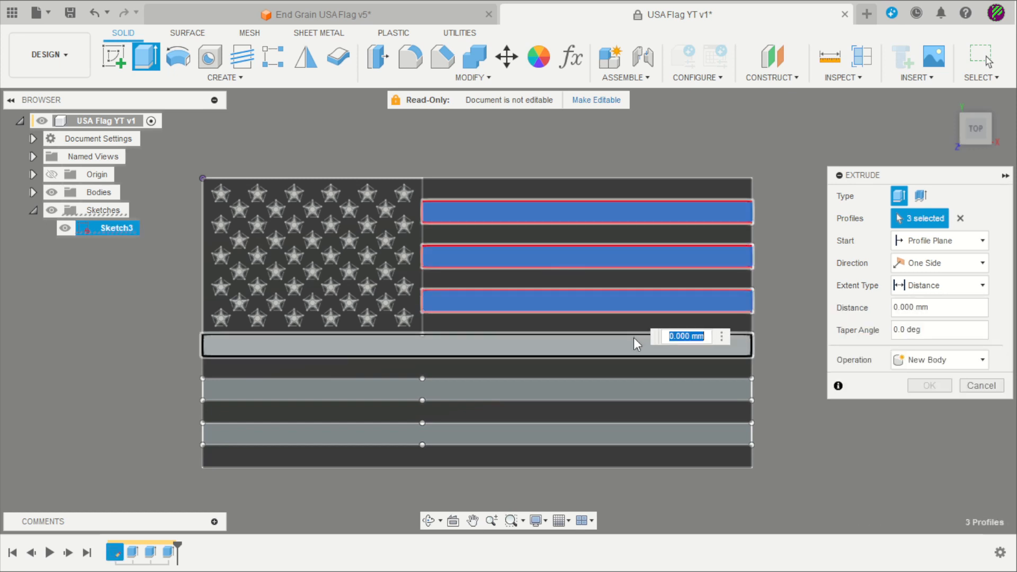
left_click(632, 345)
left_click(635, 390)
left_click(640, 436)
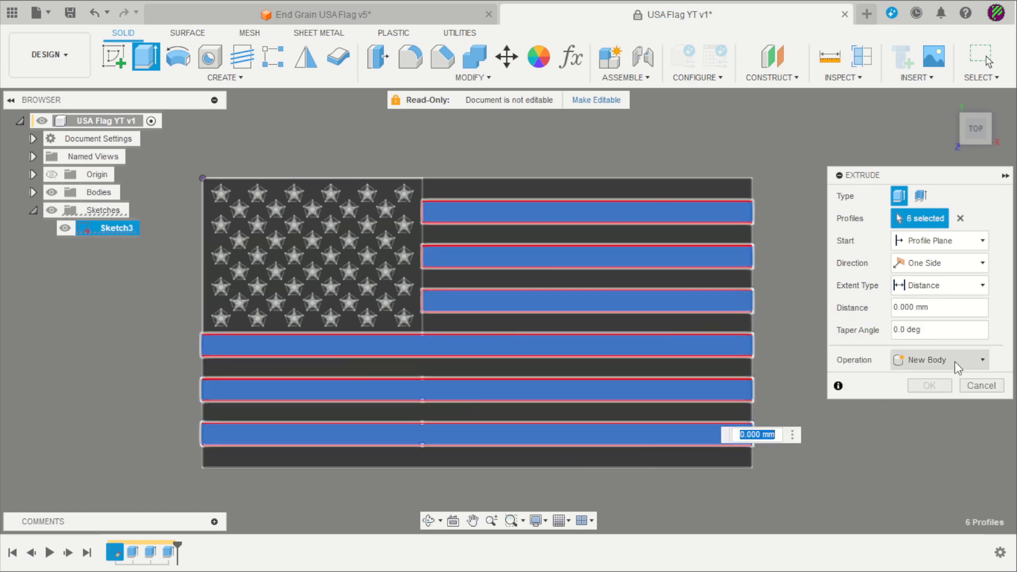
Extrude the six stripes 40 mm as a new body, check them in 3D, then return to top view
type("40")
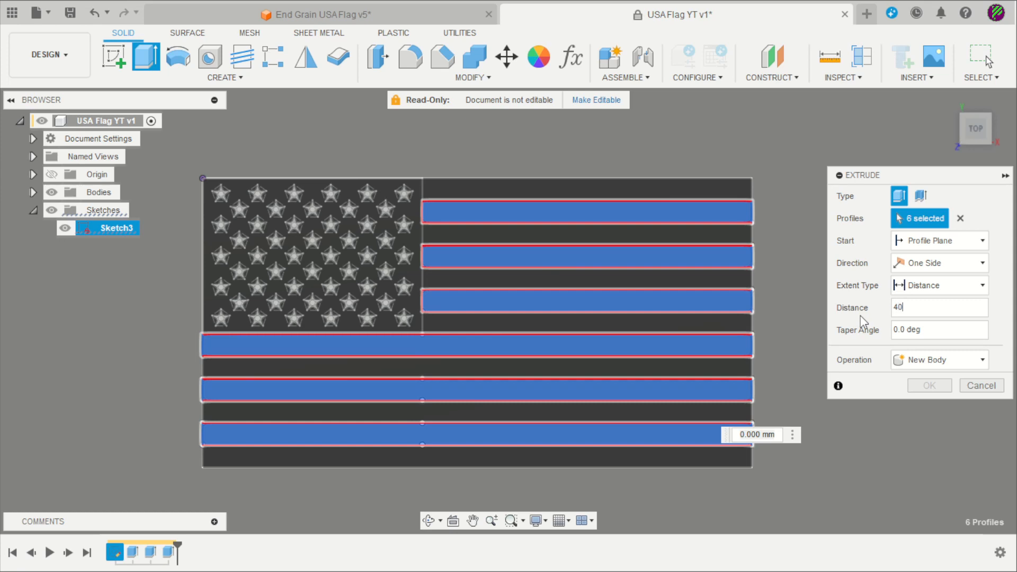
left_click(982, 361)
left_click(928, 424)
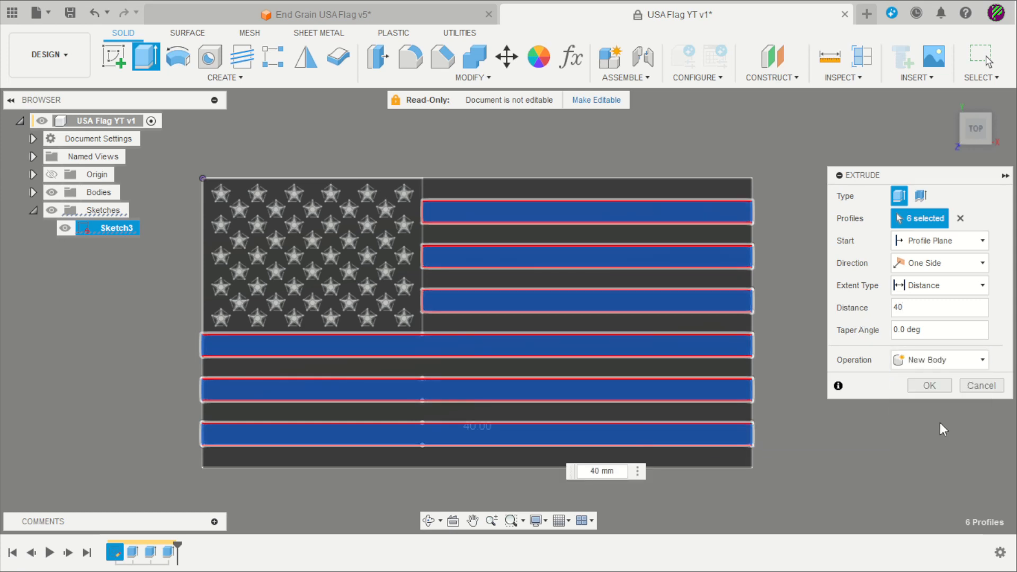
left_click(931, 387)
middle_click_drag(838, 371, 828, 289, "shift")
left_click(980, 120)
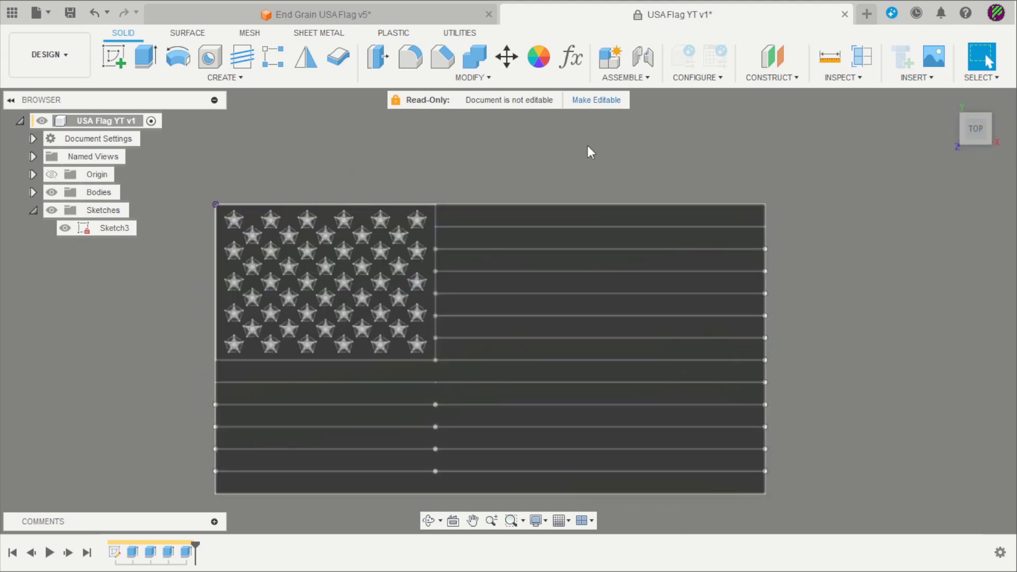
Hide the flag sketch and apply a blue appearance to the star canton
left_click(65, 227)
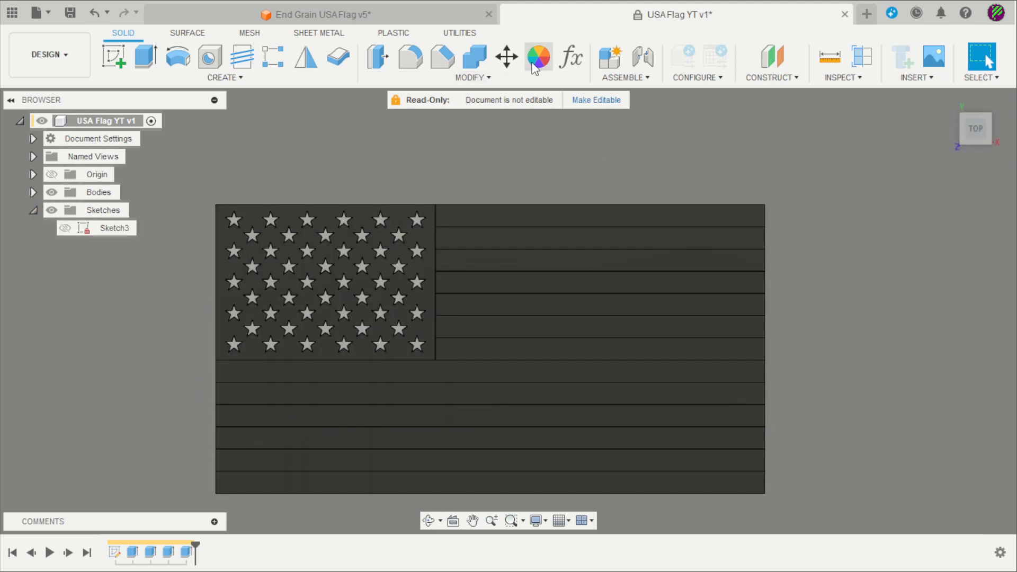
scroll(627, 140, "down", 2)
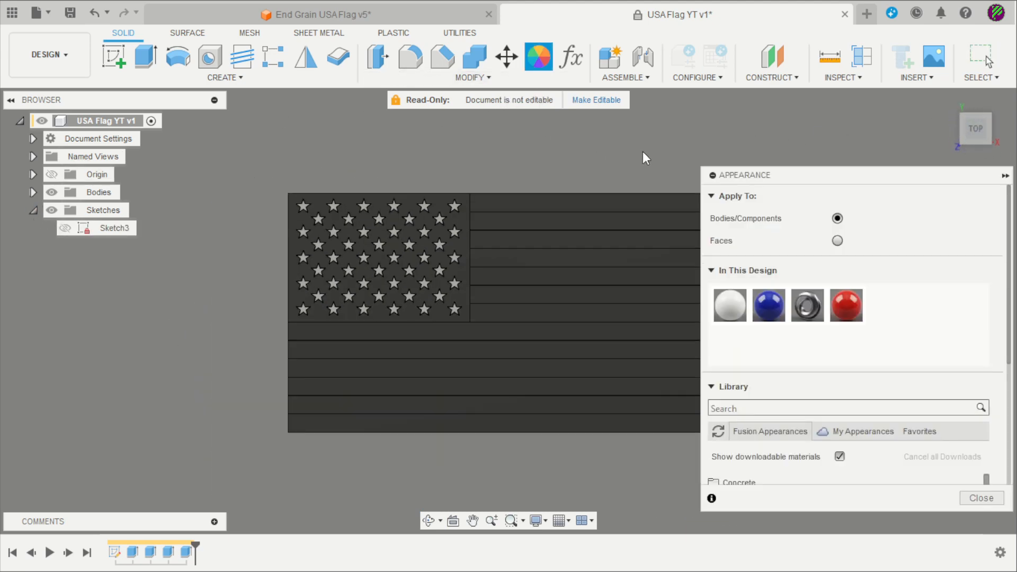
scroll(642, 157, "up", 2)
scroll(652, 158, "down", 2)
left_click_drag(771, 302, 410, 247)
scroll(445, 150, "down", 2)
scroll(488, 163, "up", 2)
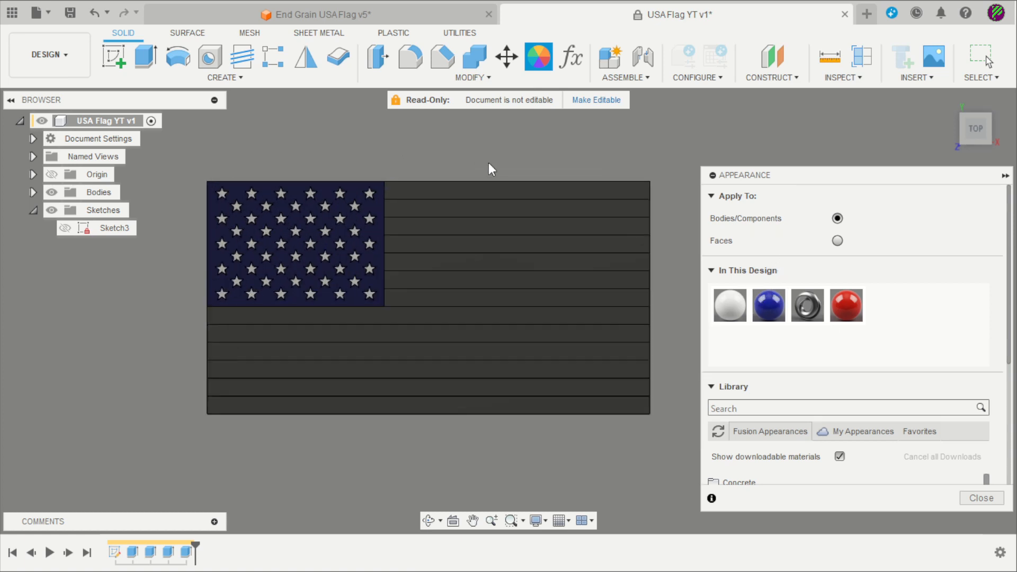
scroll(488, 163, "up", 1)
Paint the alternating stripes red and white, then close the Appearance panel
mouse_move(846, 306)
left_mouse_down()
mouse_move(674, 160)
mouse_move(663, 196)
mouse_move(699, 242)
mouse_move(661, 236)
mouse_move(716, 294)
mouse_move(660, 275)
mouse_move(665, 322)
mouse_move(678, 316)
mouse_move(731, 345)
mouse_move(671, 354)
left_mouse_up()
left_click_drag(846, 306, 653, 437)
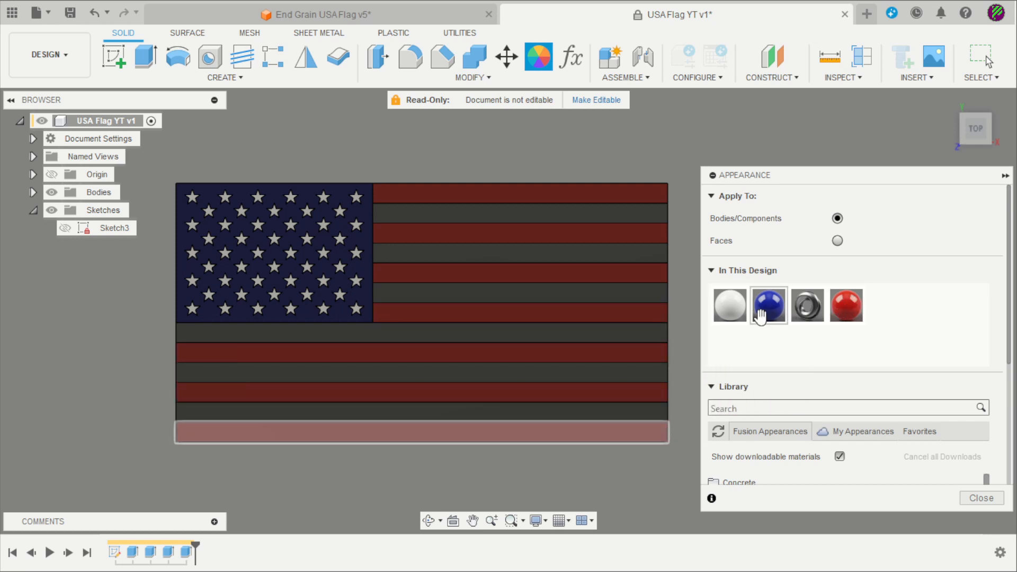
left_click_drag(730, 305, 661, 256)
left_click_drag(730, 306, 661, 409)
left_click(982, 498)
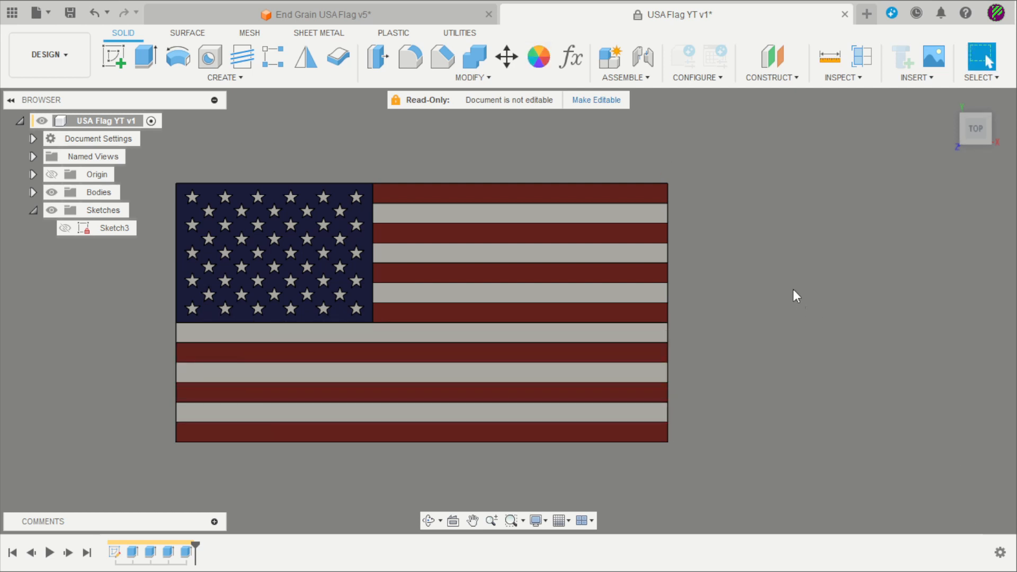
middle_click_drag(798, 376, 773, 237, "shift")
Open Change Parameters and start entering a new Aflag value of 300 mm
scroll(779, 237, "down", 2)
scroll(668, 173, "down", 3)
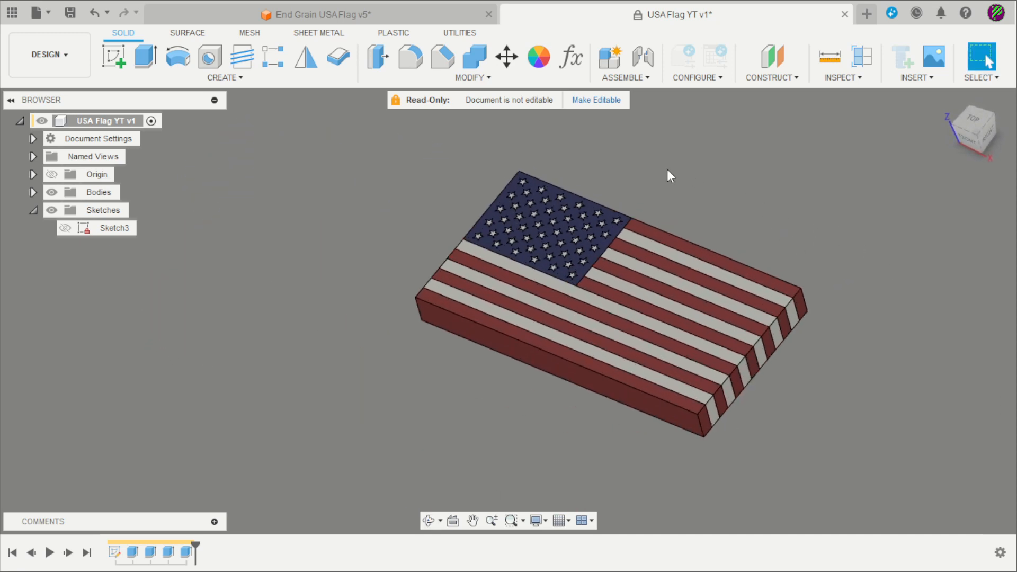
scroll(835, 161, "down", 1)
scroll(657, 199, "up", 4)
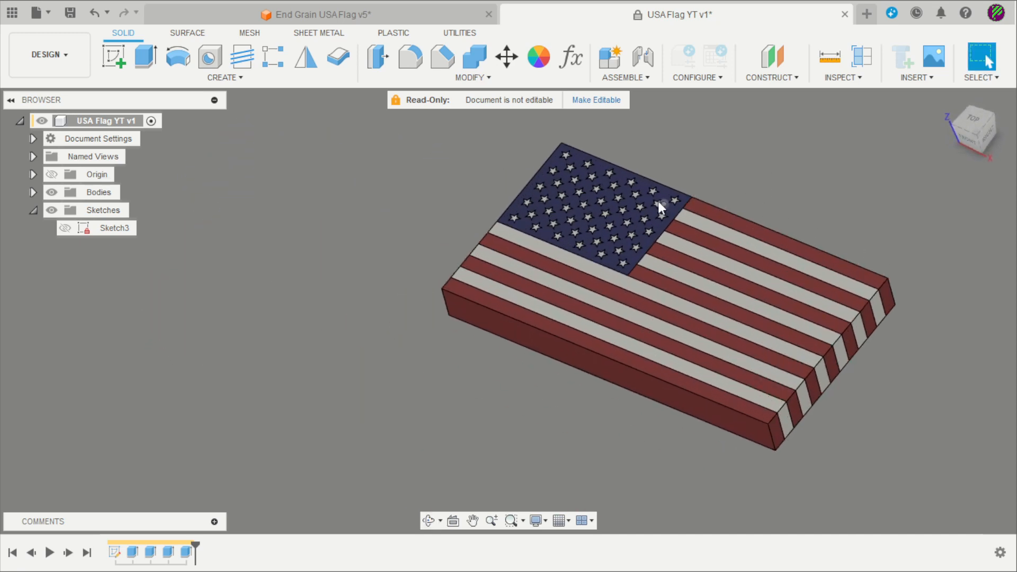
left_click(573, 64)
left_click(339, 174)
left_click(340, 174)
type("300")
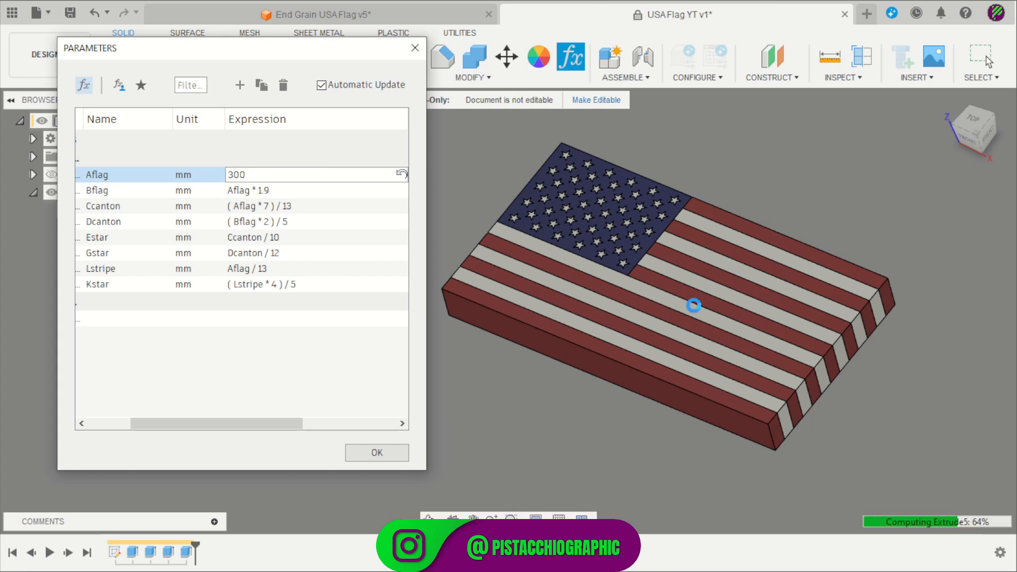
Inspect the 300 mm flag, set Aflag back to 208 mm, and close Parameters
middle_click_drag(832, 239, 840, 197, "shift")
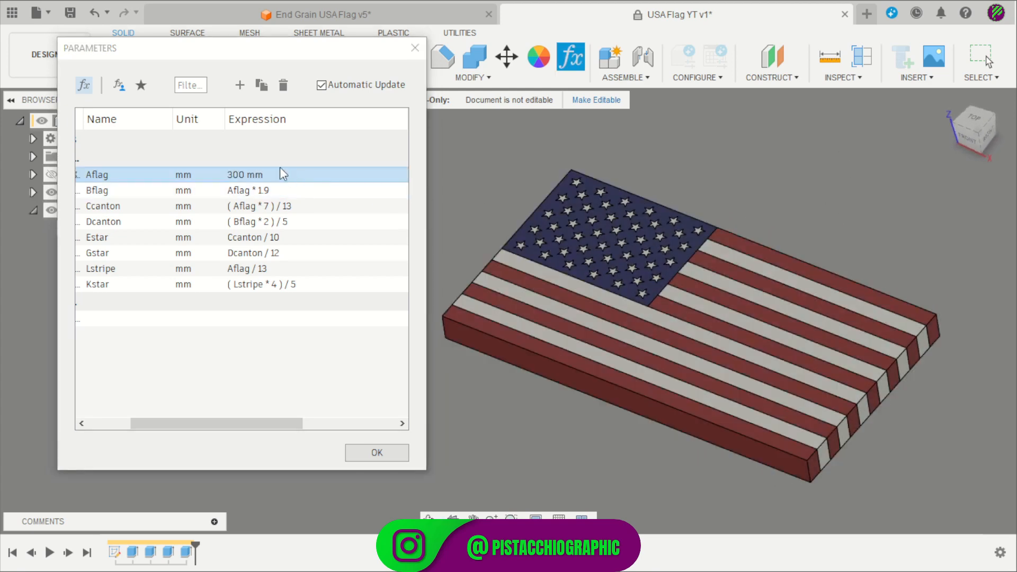
left_click(243, 176)
left_click(243, 174)
type("208")
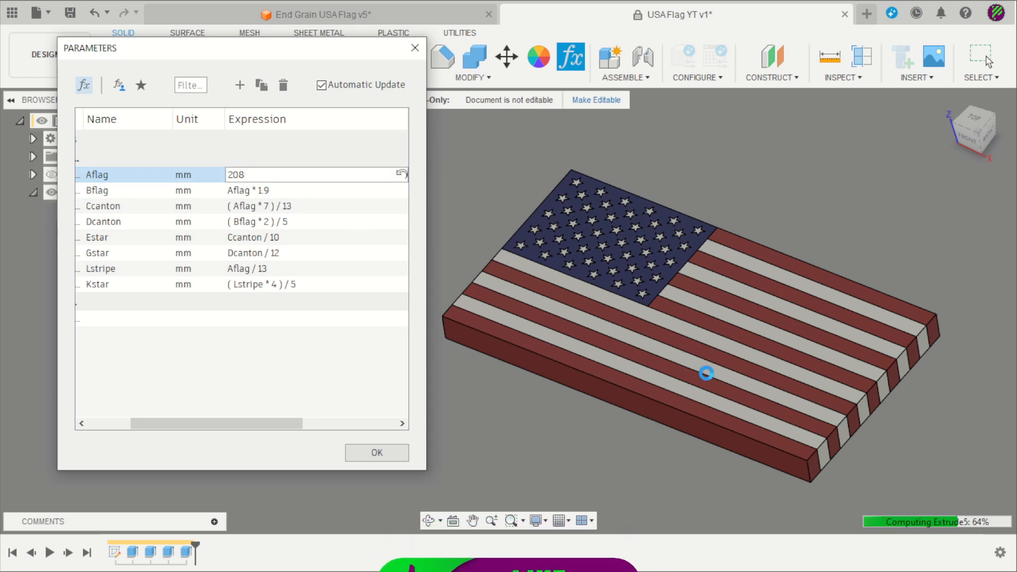
key("Return")
middle_click_drag(657, 249, 710, 165, "shift")
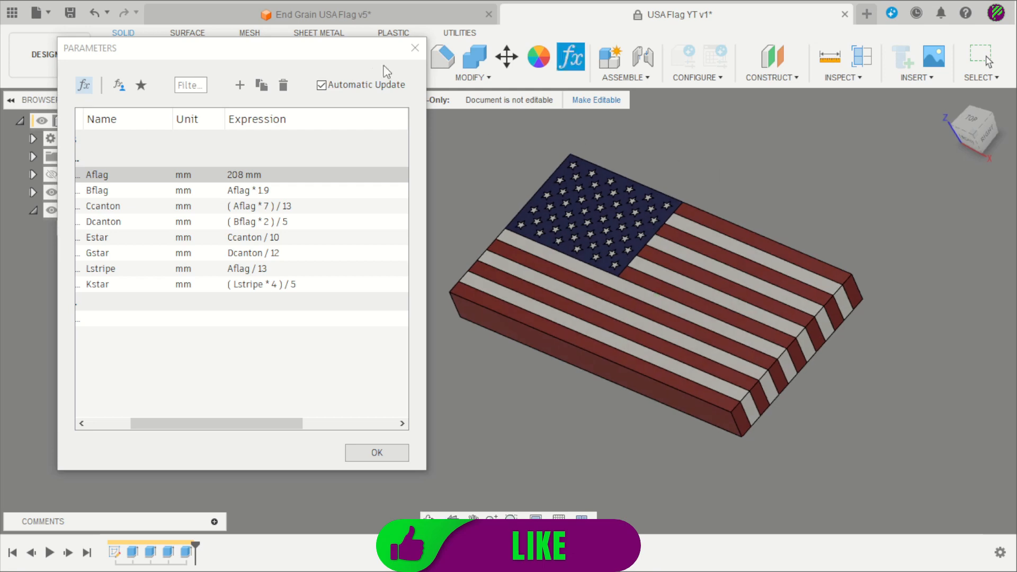
left_click(415, 48)
middle_click_drag(731, 206, 822, 333, "shift")
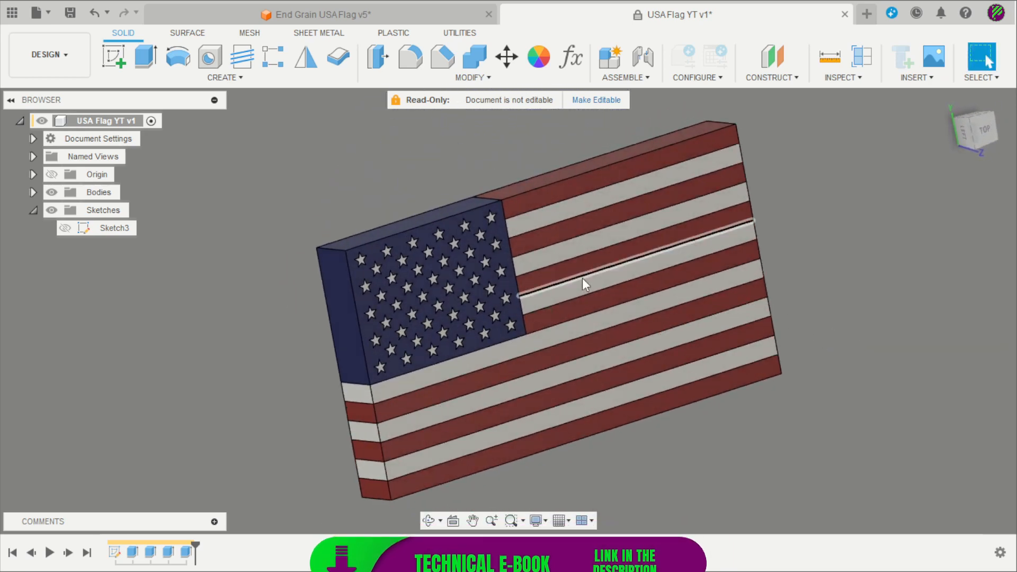
middle_click_drag(583, 285, 745, 188, "shift")
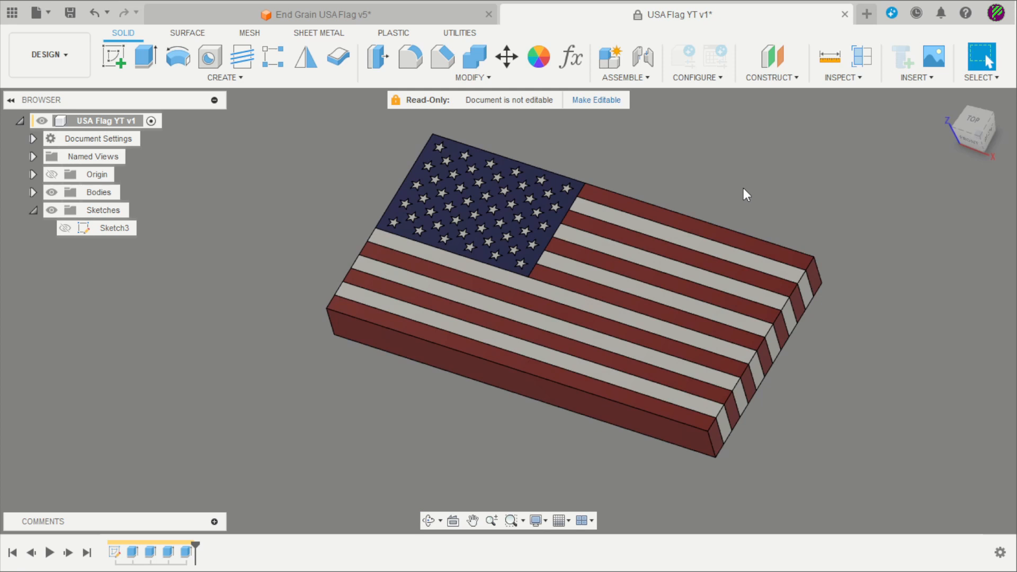